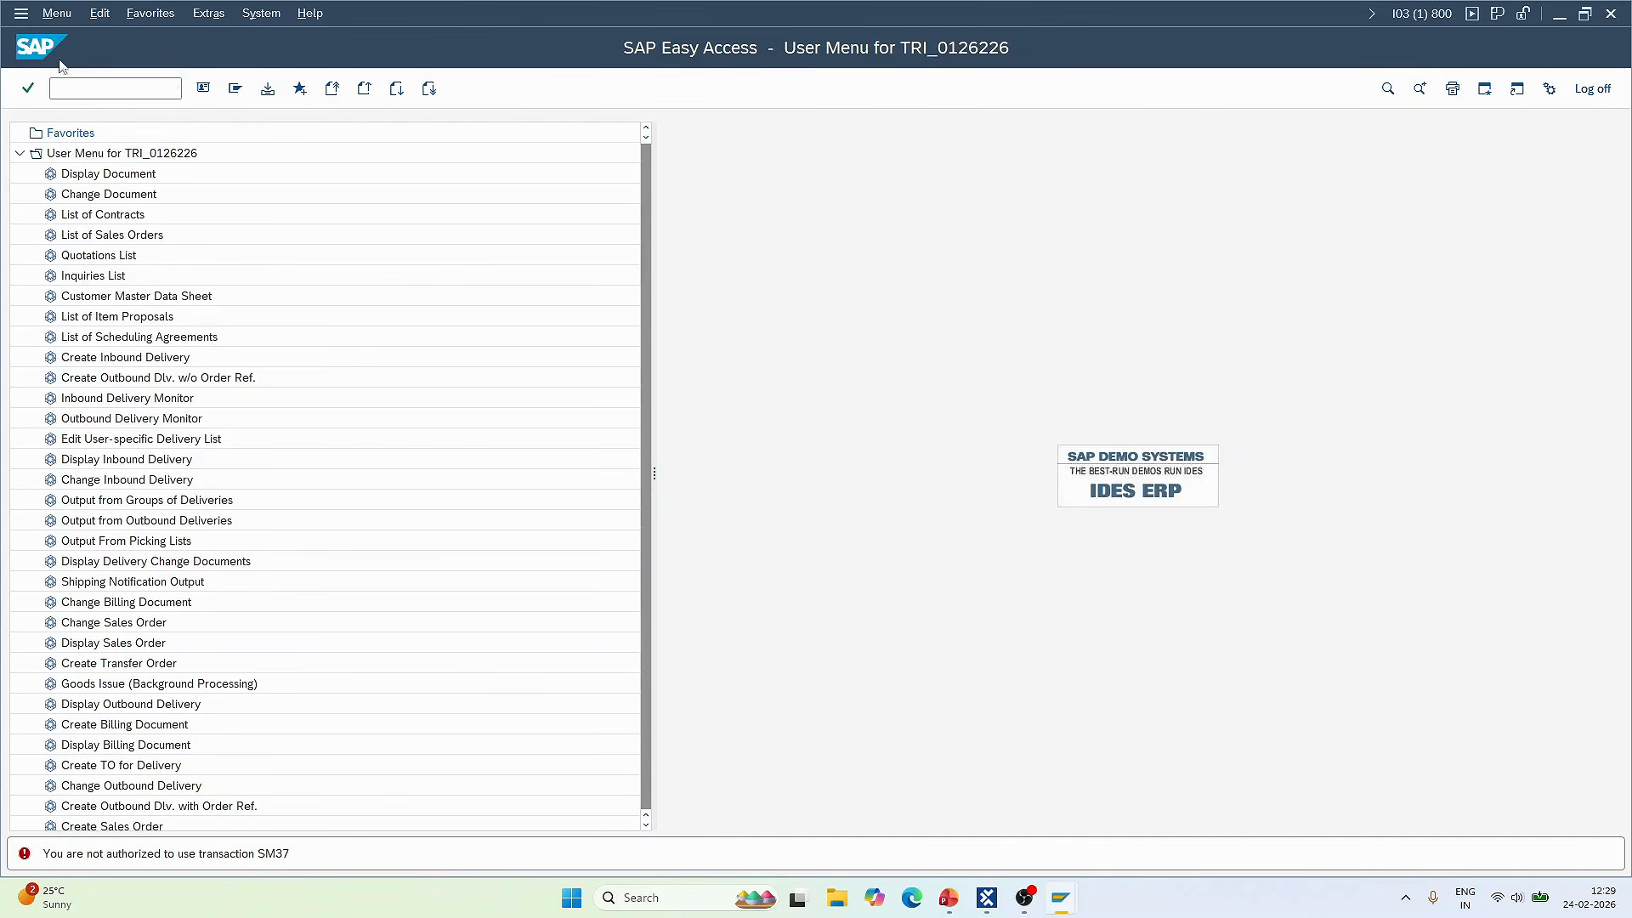
- Show the SAP menu tree in SAP Easy Access and return to the user menu
click(57, 19)
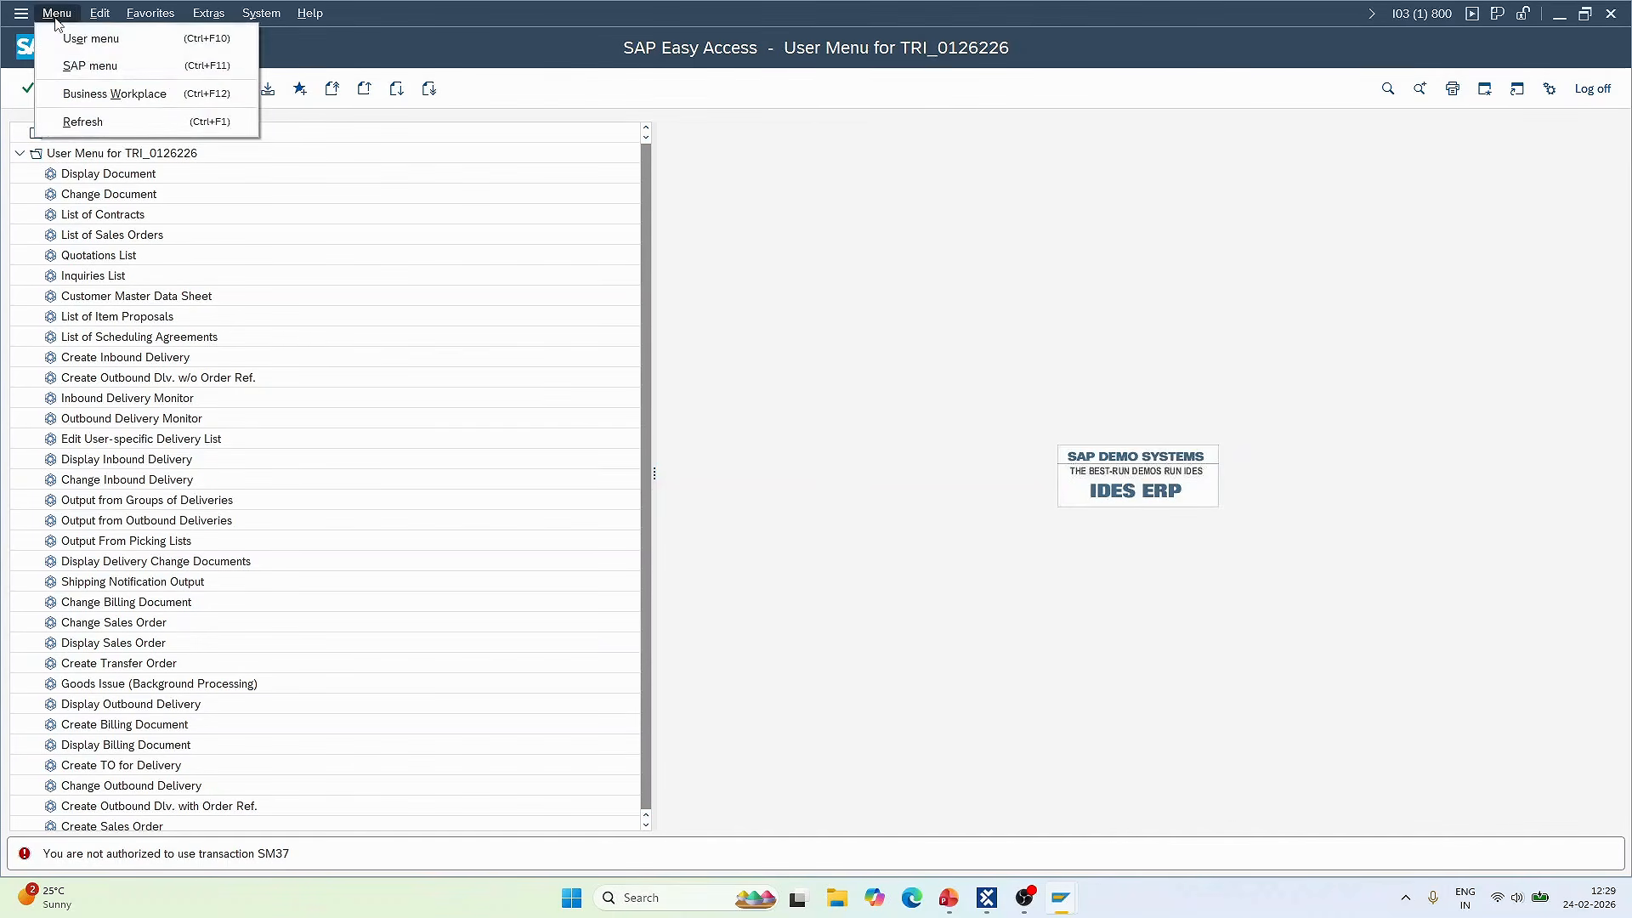
click(81, 68)
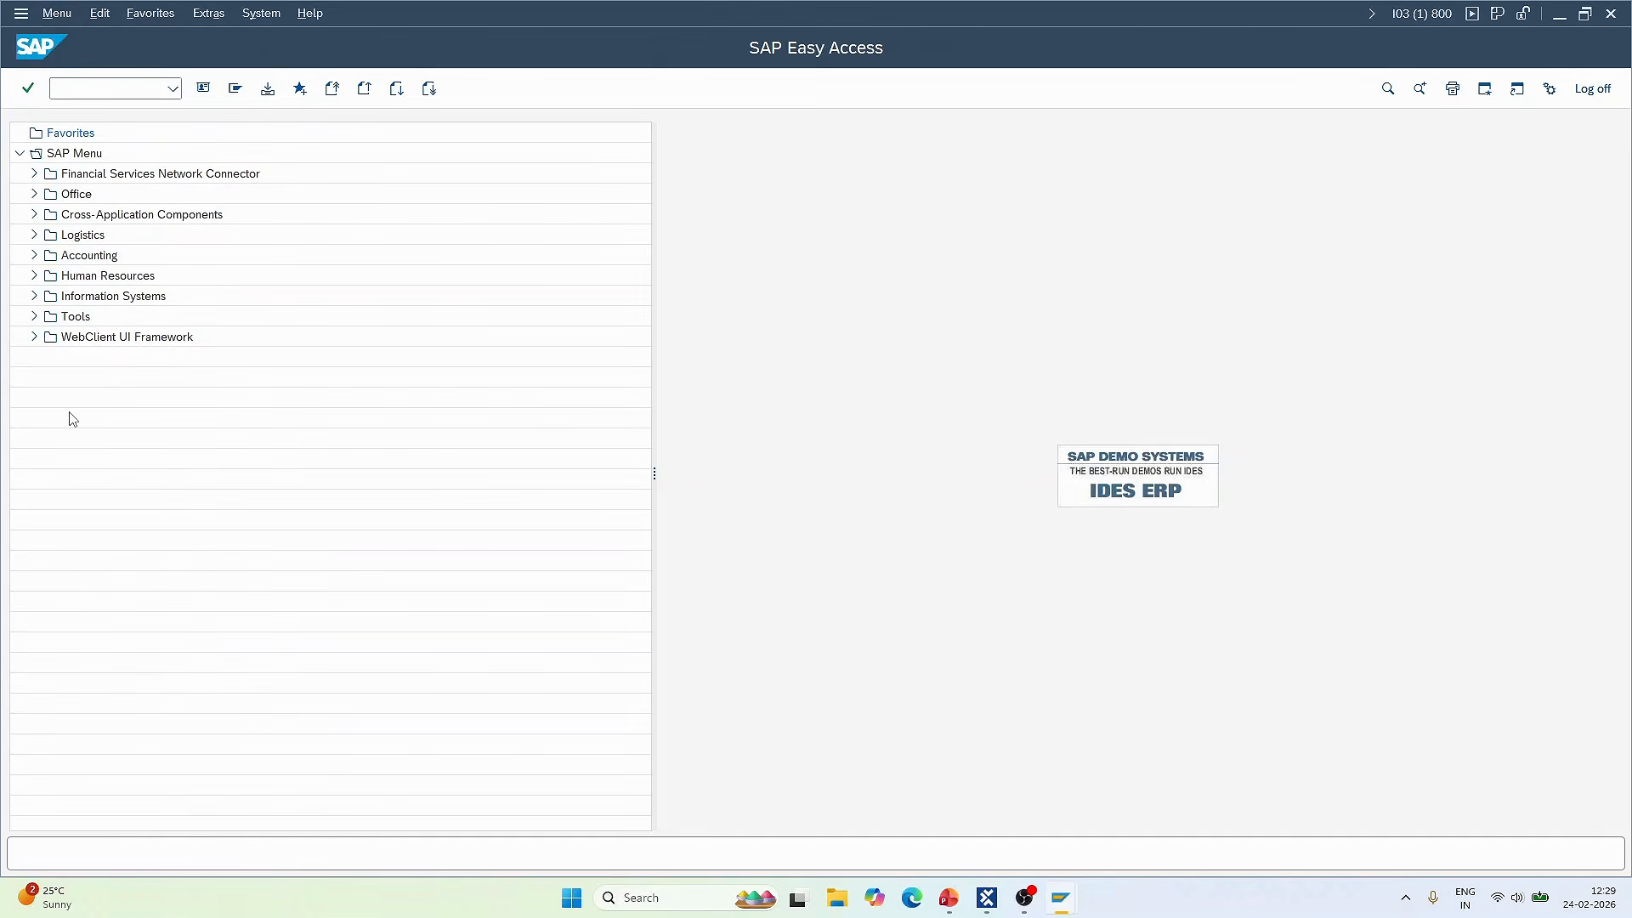
click(56, 14)
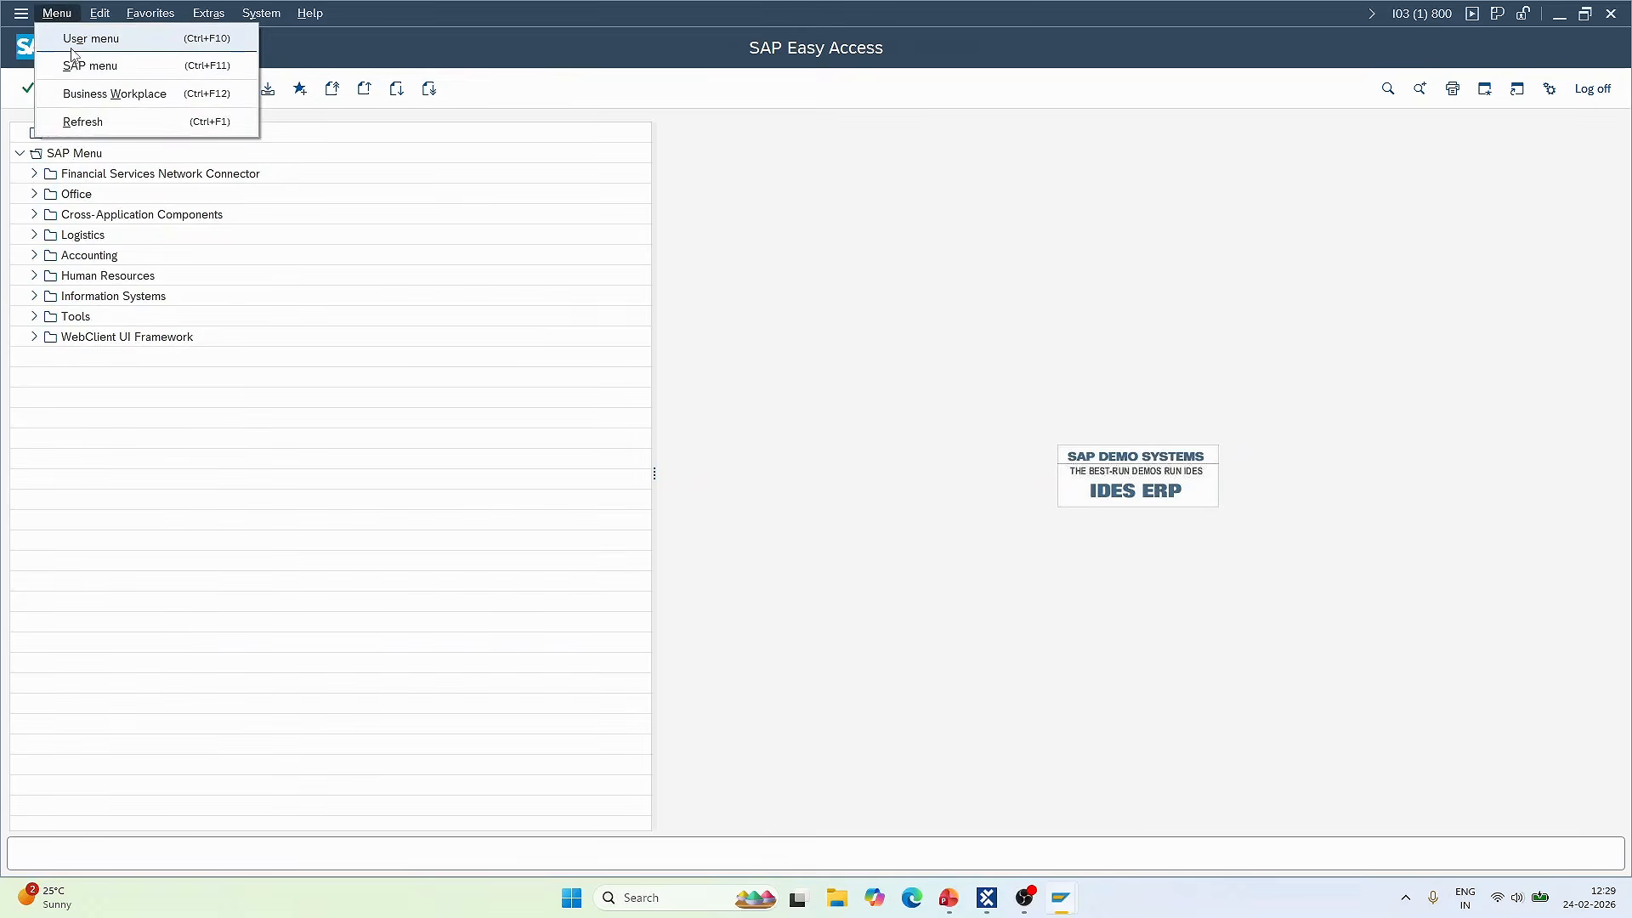
click(71, 39)
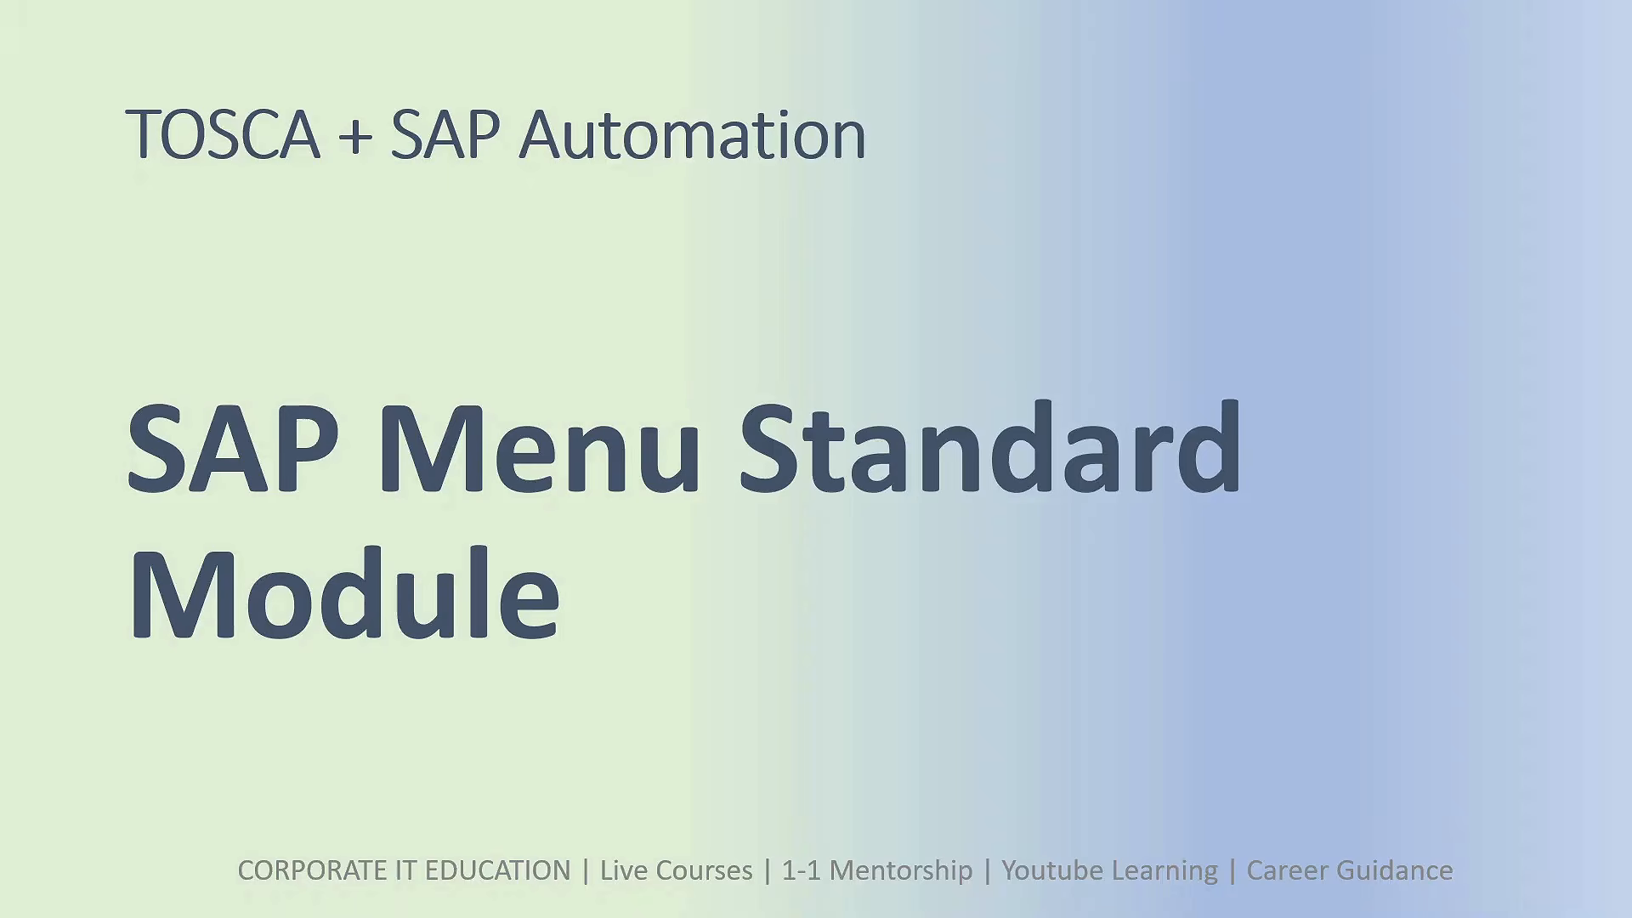
- Switch to Tosca Commander and show the Sap standard modules under Engines
key(alt+Tab)
key(alt+Tab)
key(alt+Tab)
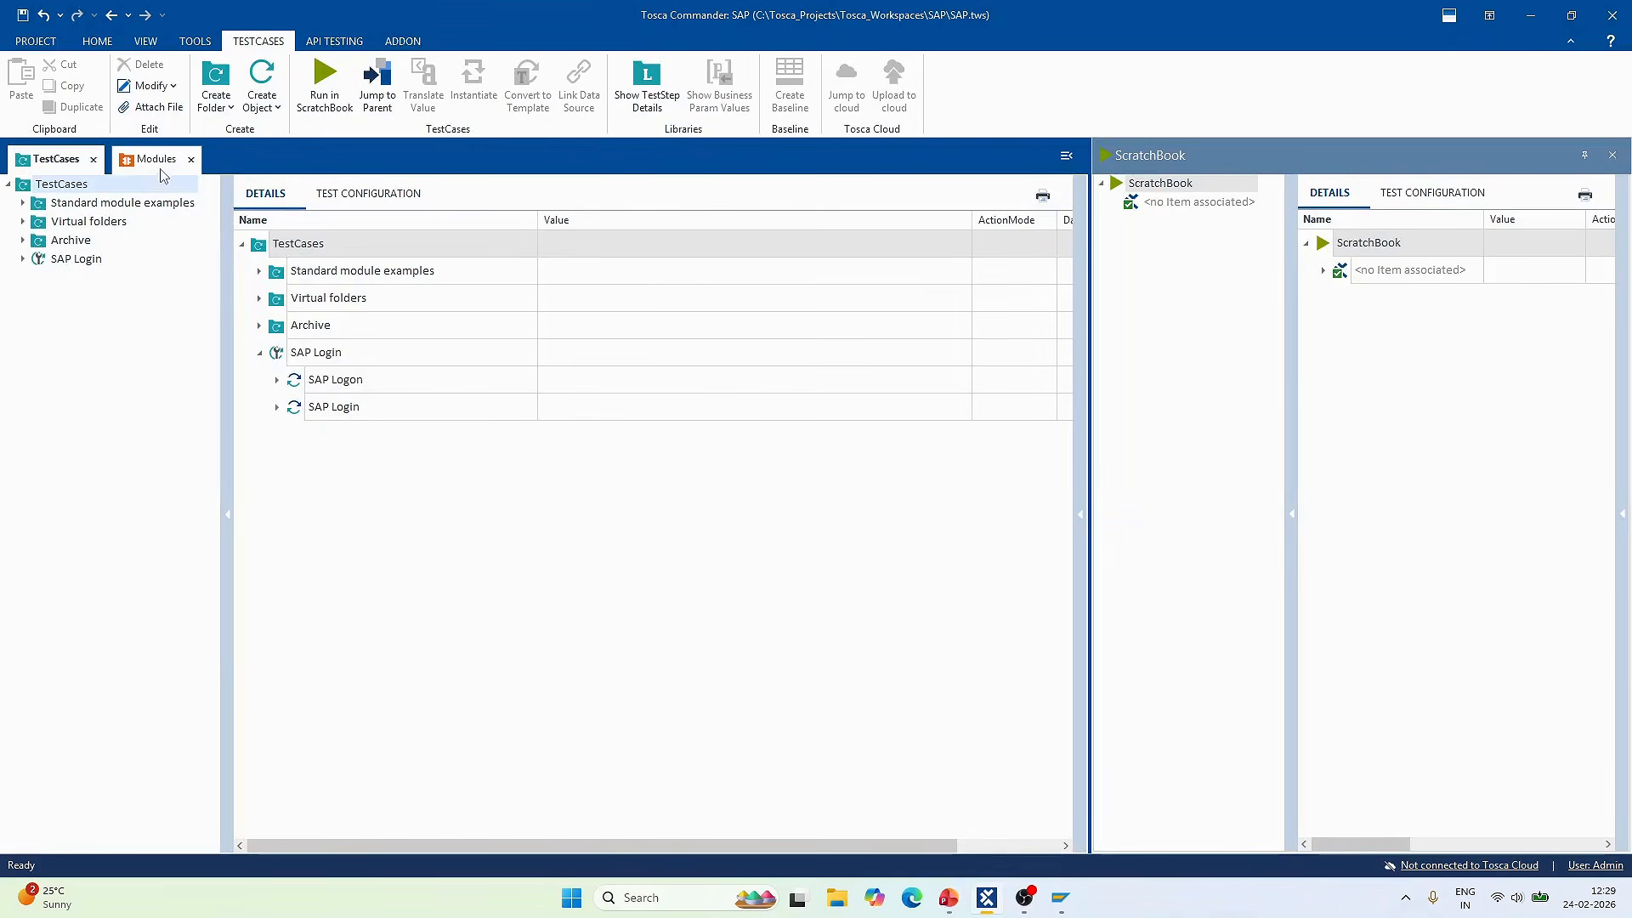
click(158, 159)
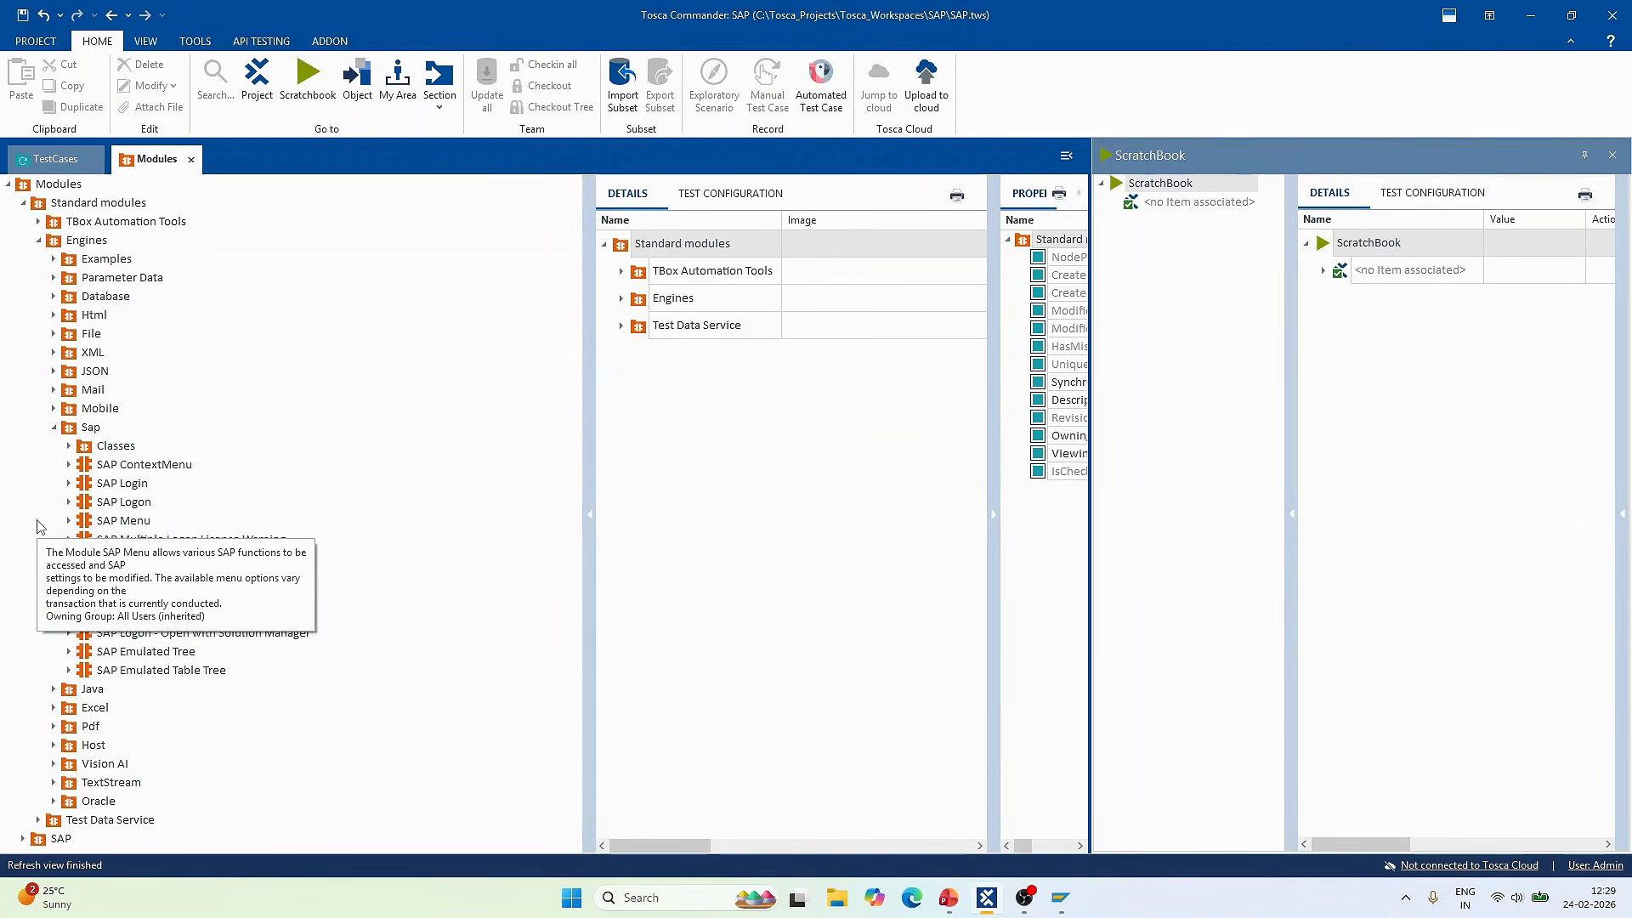
key(ctrl+2)
mouse_move(1, 488)
mouse_down()
mouse_move(206, 553)
mouse_move(273, 484)
mouse_up()
key(Escape)
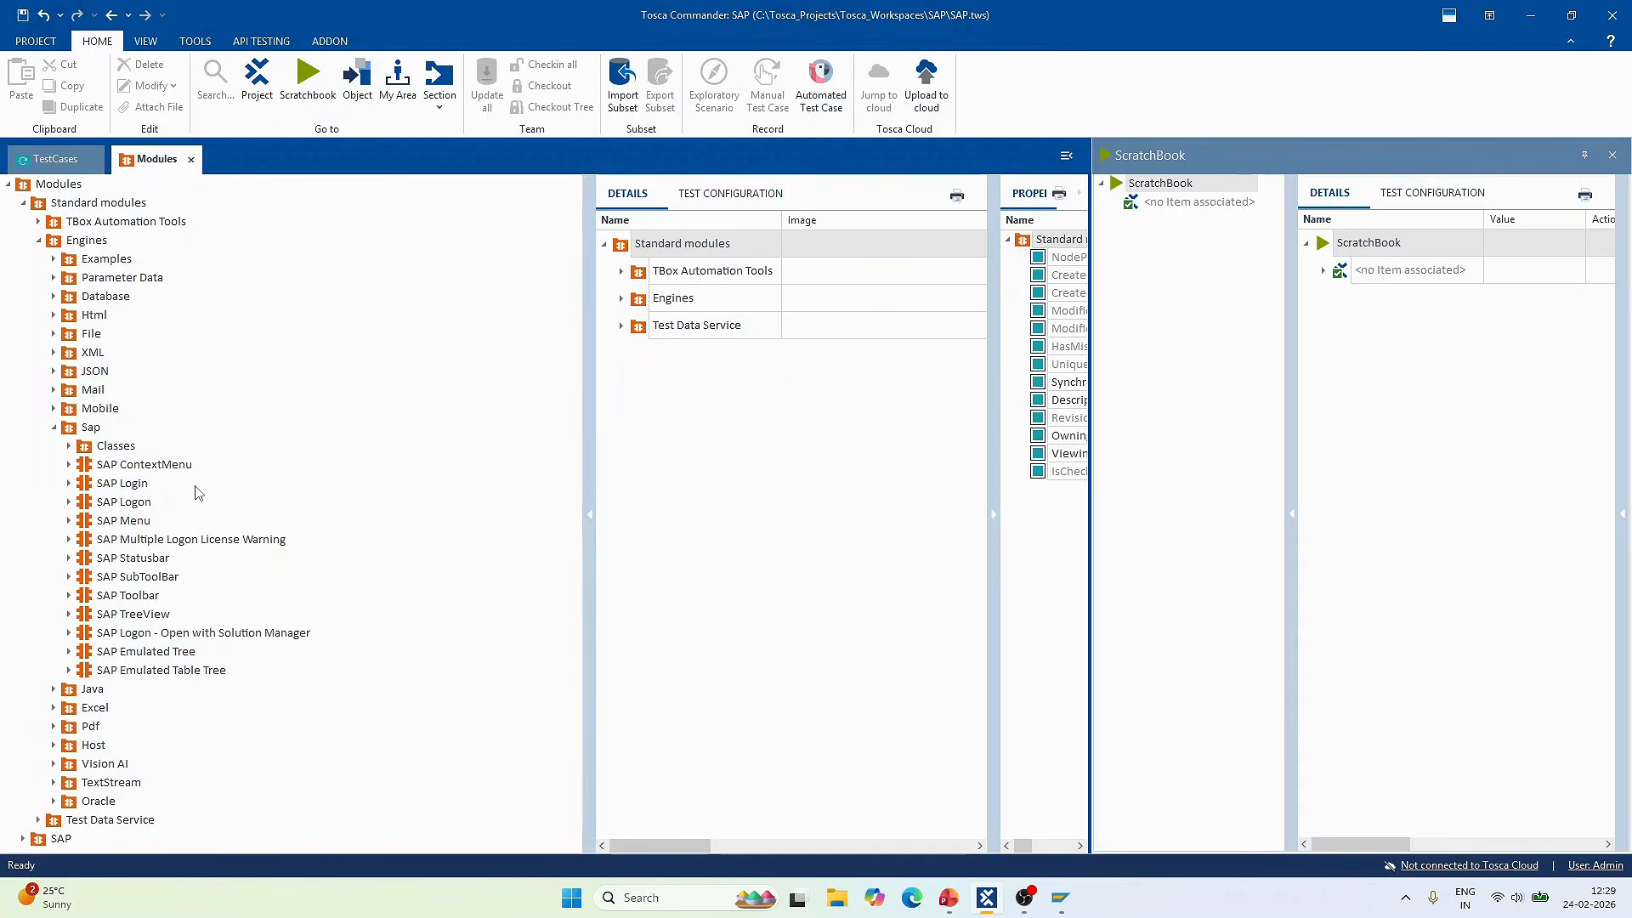
- Create a test case from the SAP Menu standard module and name it SAP Menu
mouse_move(95, 520)
mouse_down()
mouse_move(74, 195)
mouse_move(52, 160)
mouse_move(39, 180)
mouse_move(61, 184)
mouse_up()
click(66, 277)
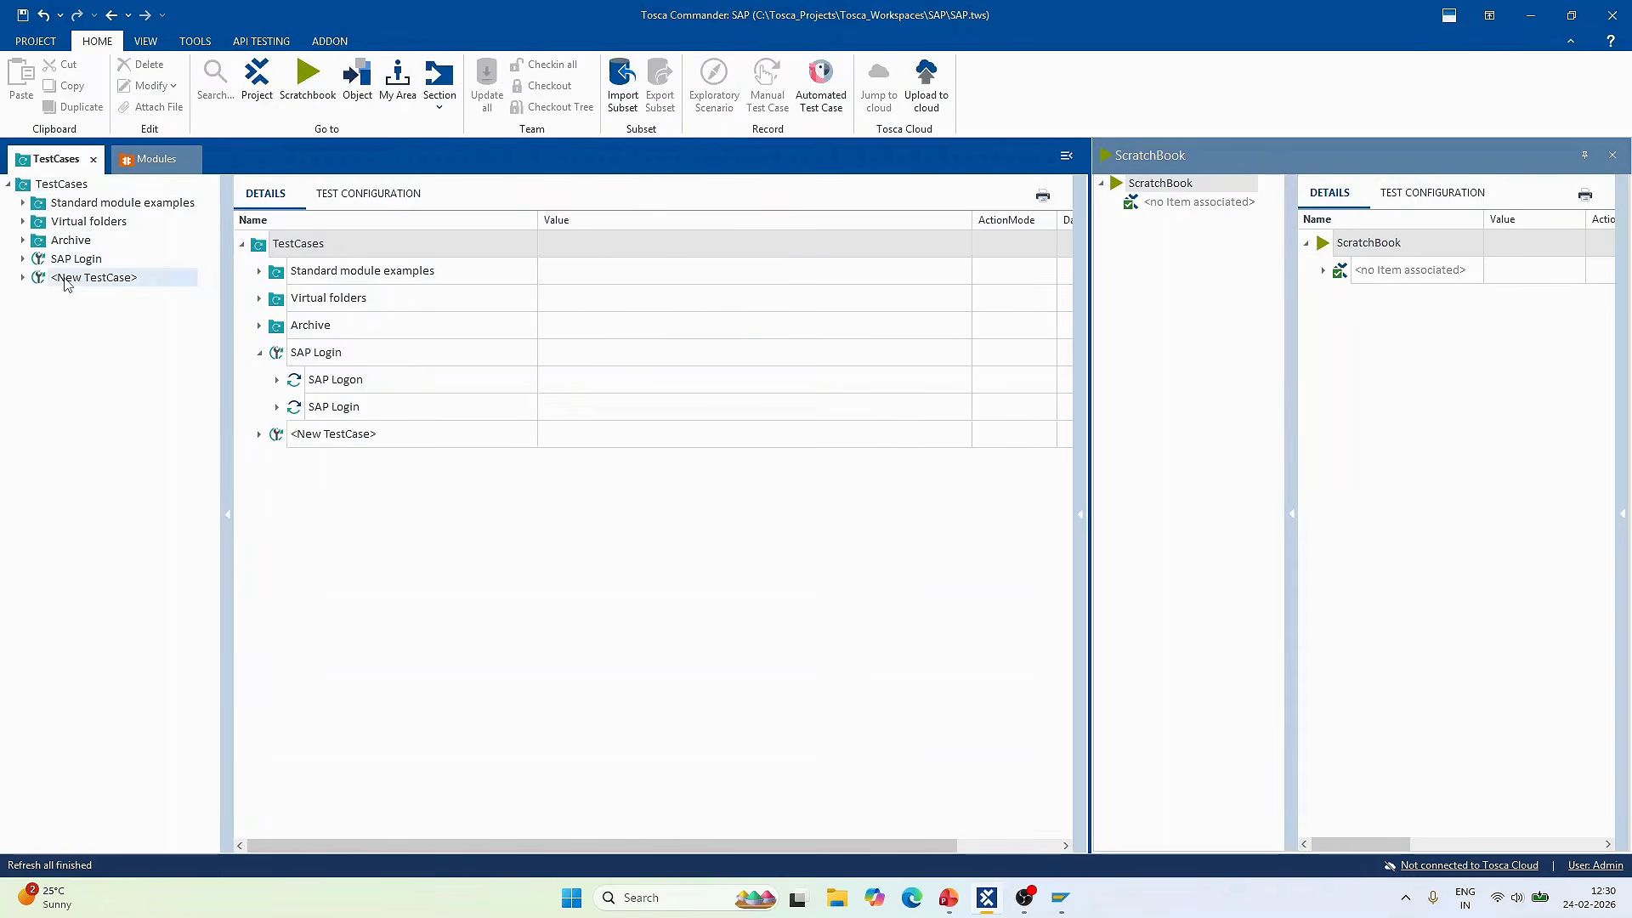
click(66, 278)
text(SA)
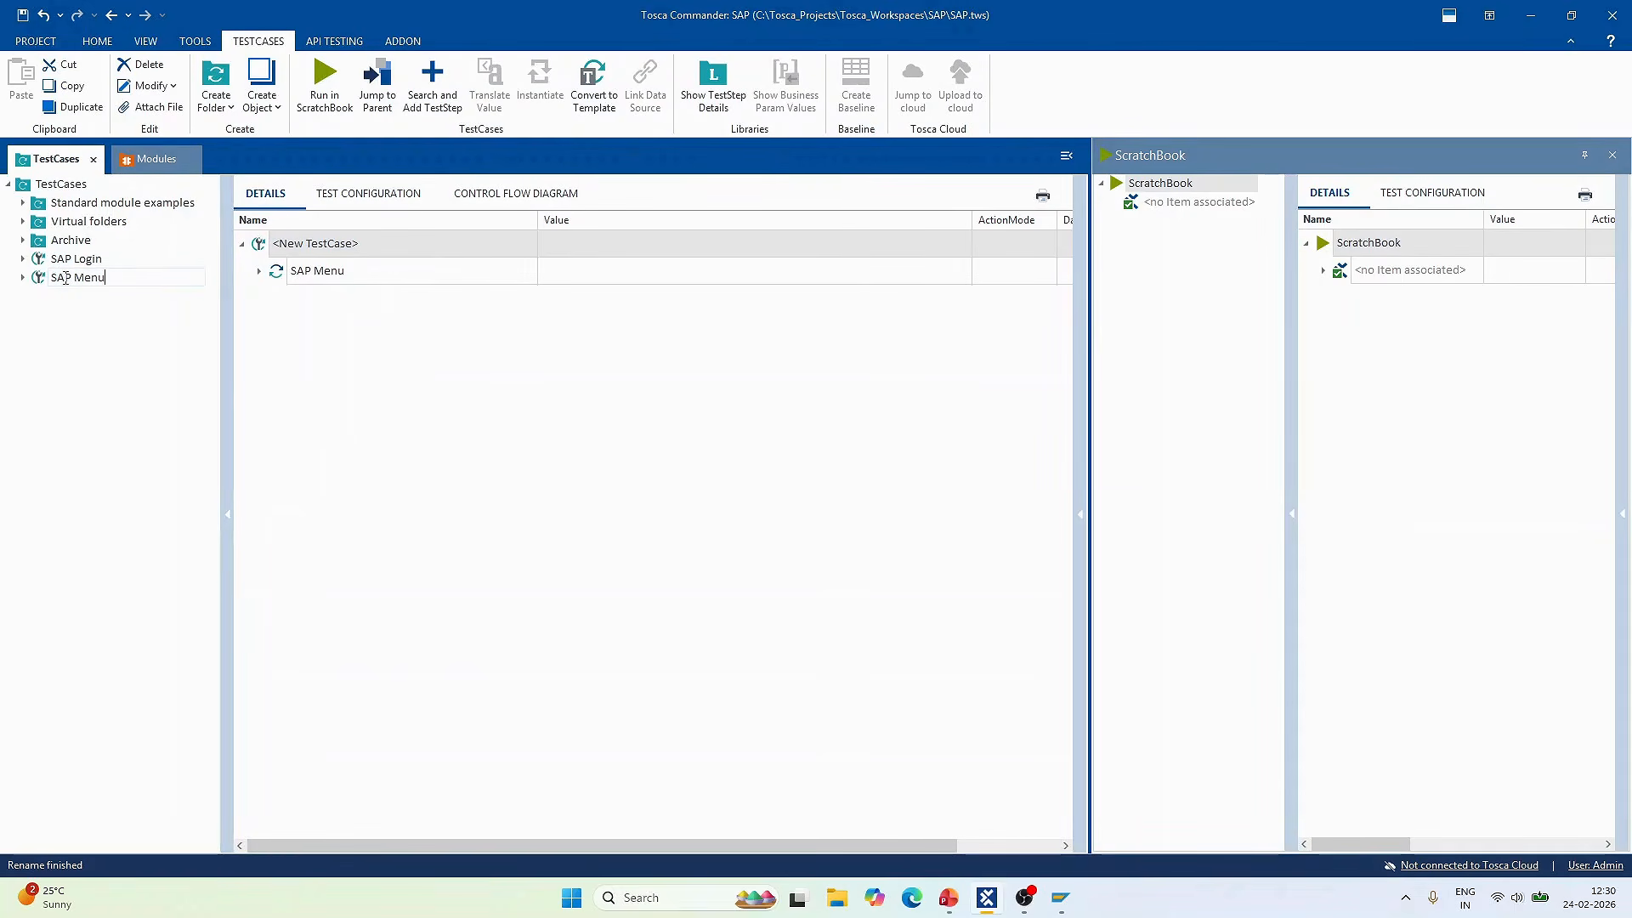
text(P Menu)
key(Return)
- Expand the SAP Menu test step, hide the ScratchBook pane, and rename the test step to 1st way to Navigate
click(260, 272)
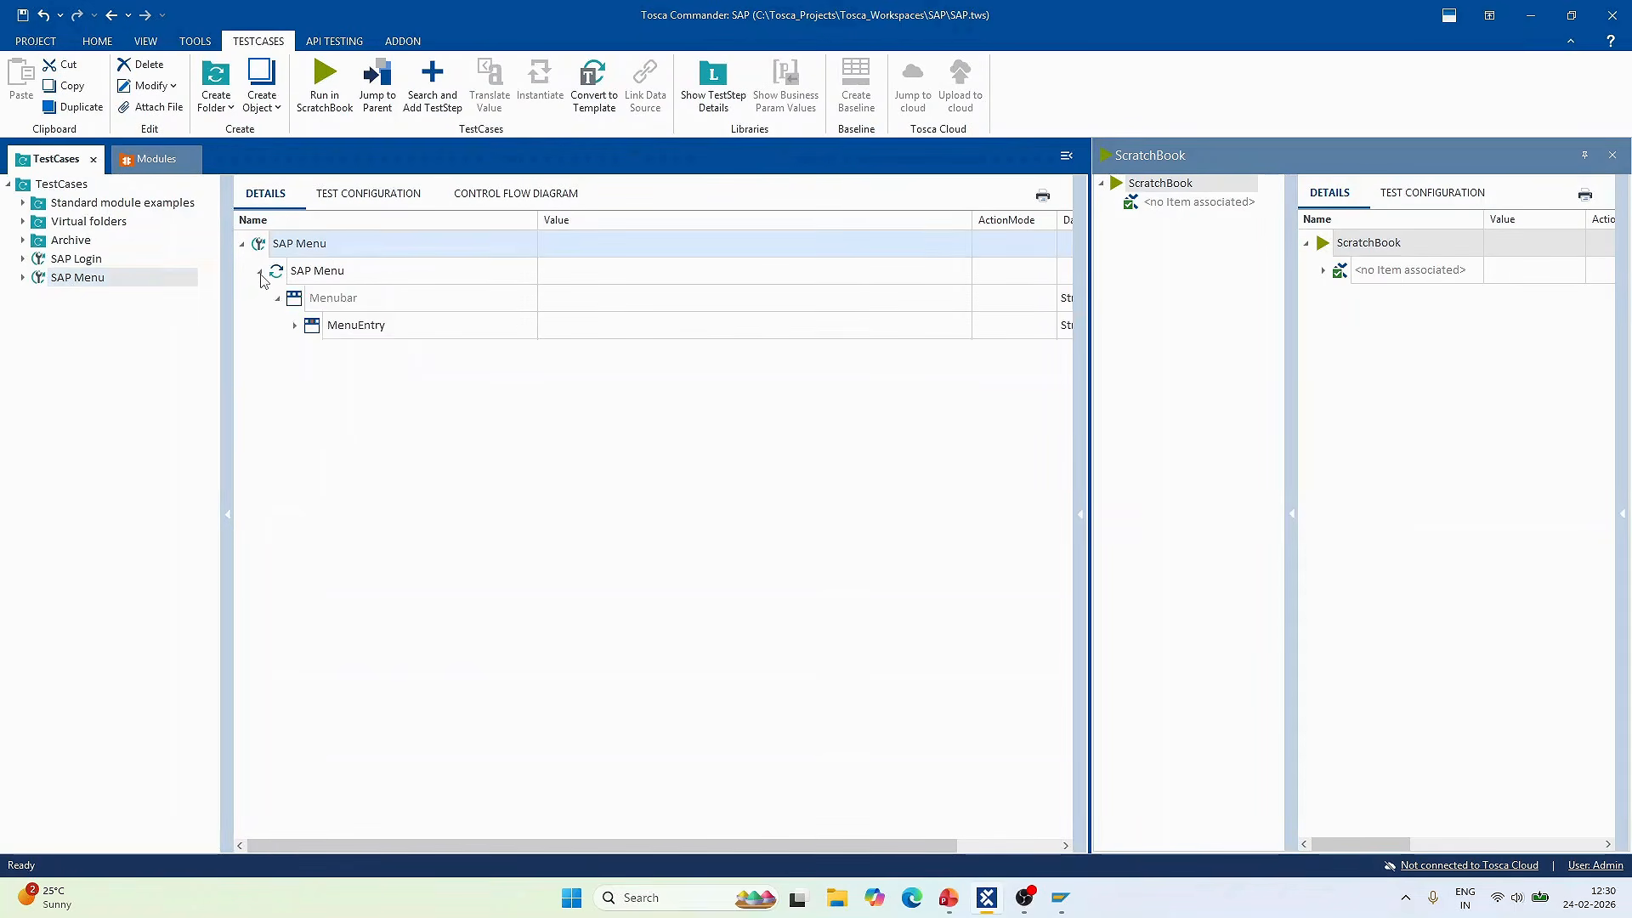
click(1585, 155)
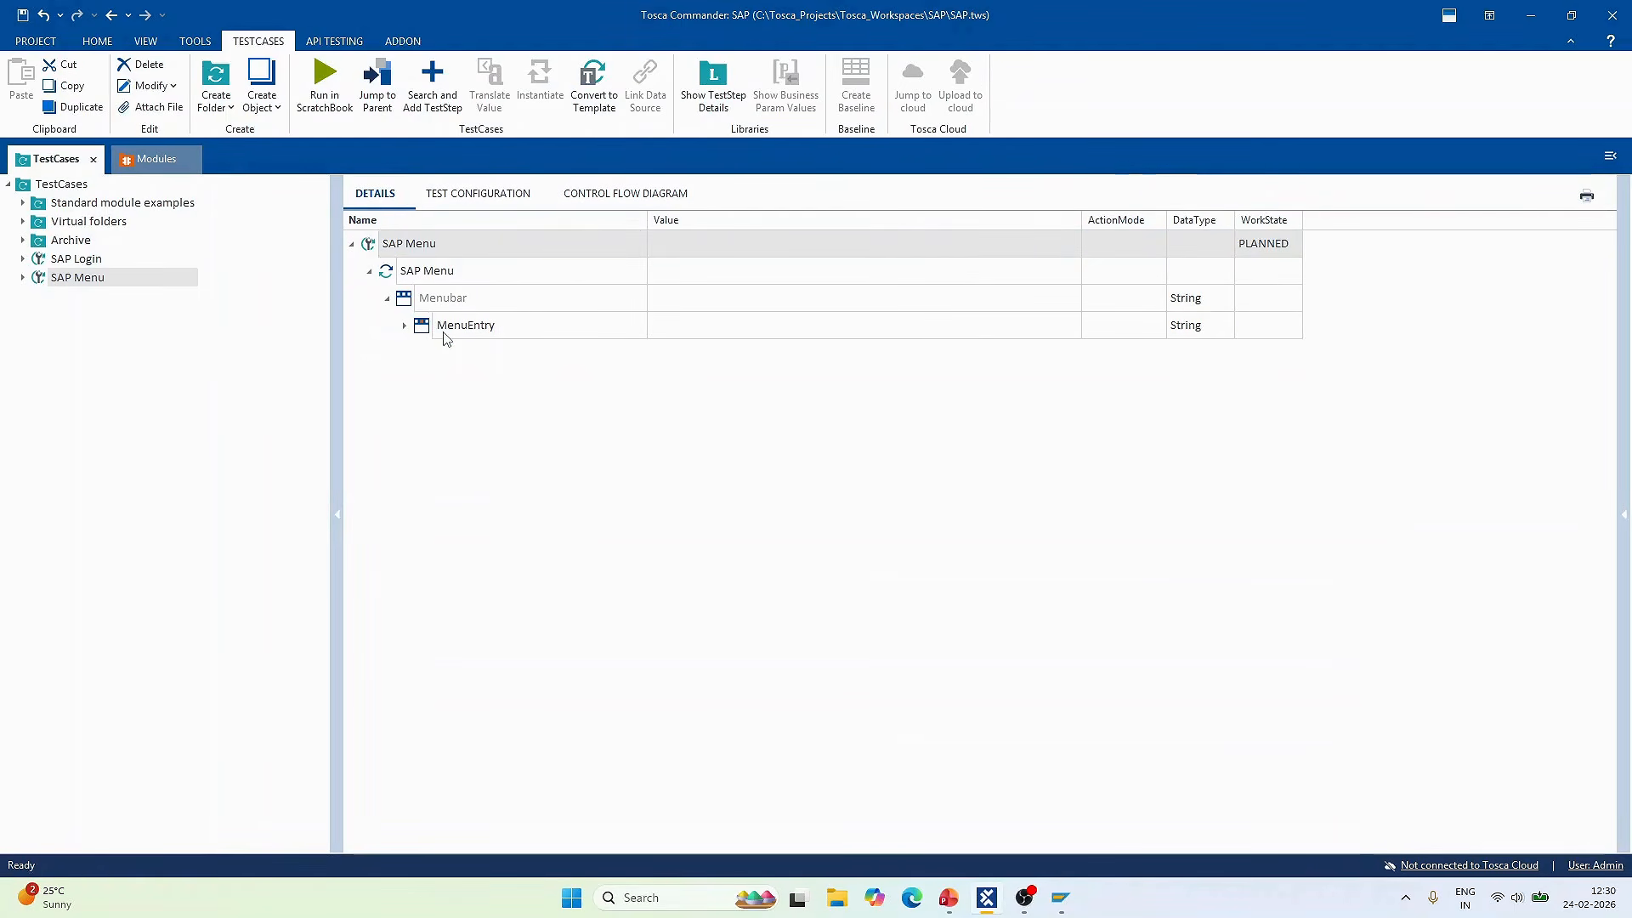
double_click(473, 278)
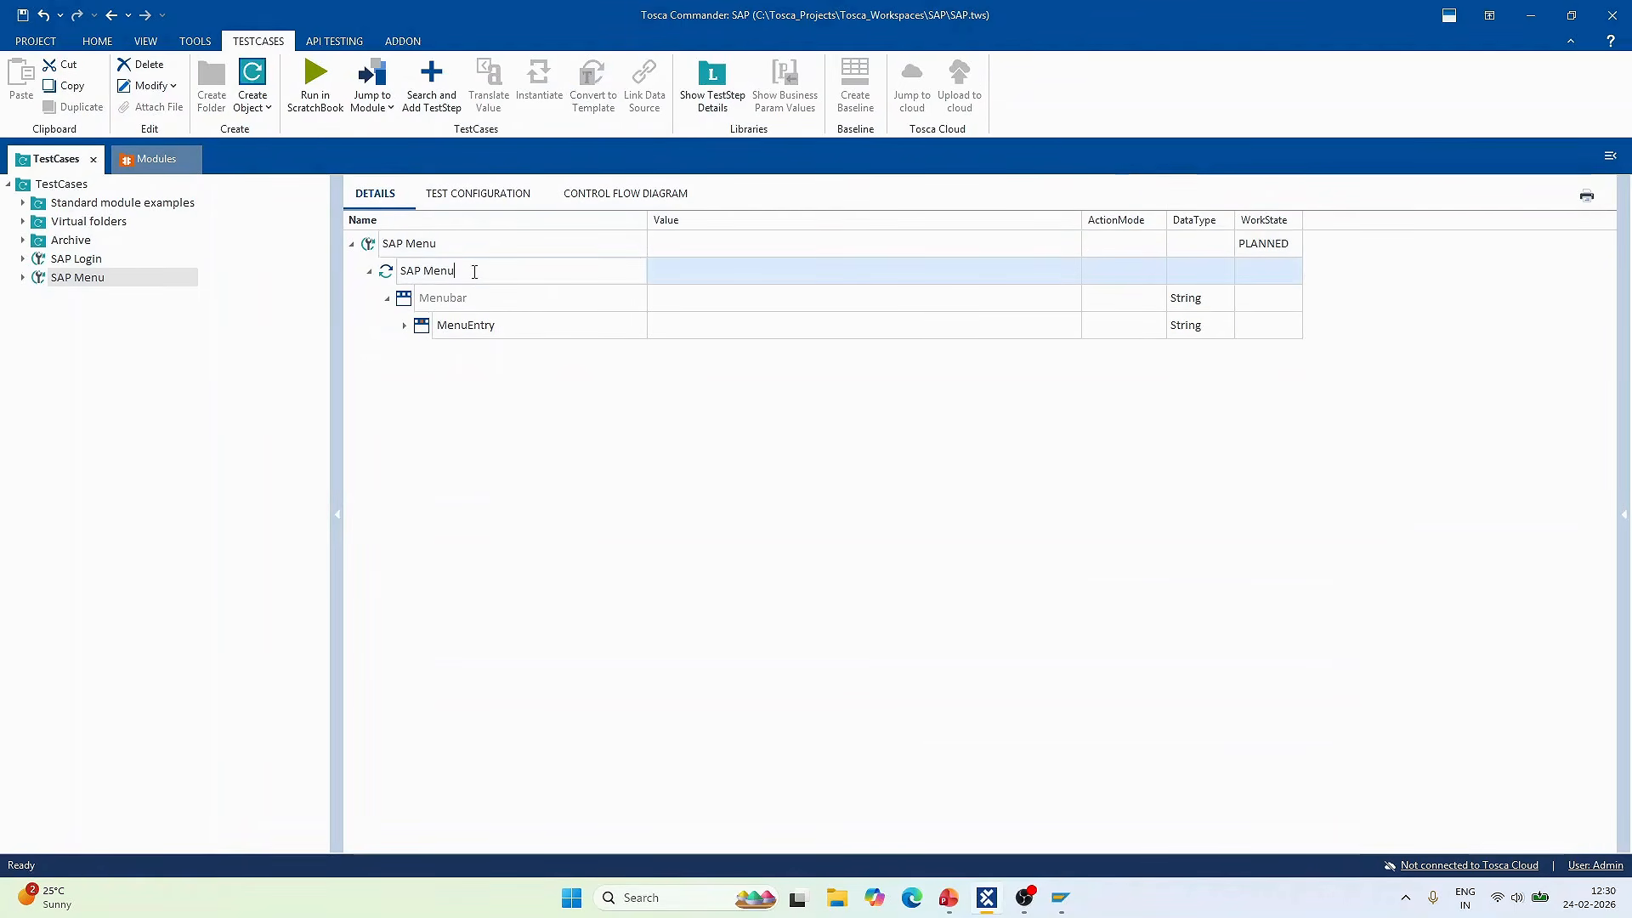
key(ctrl+a)
text(1st)
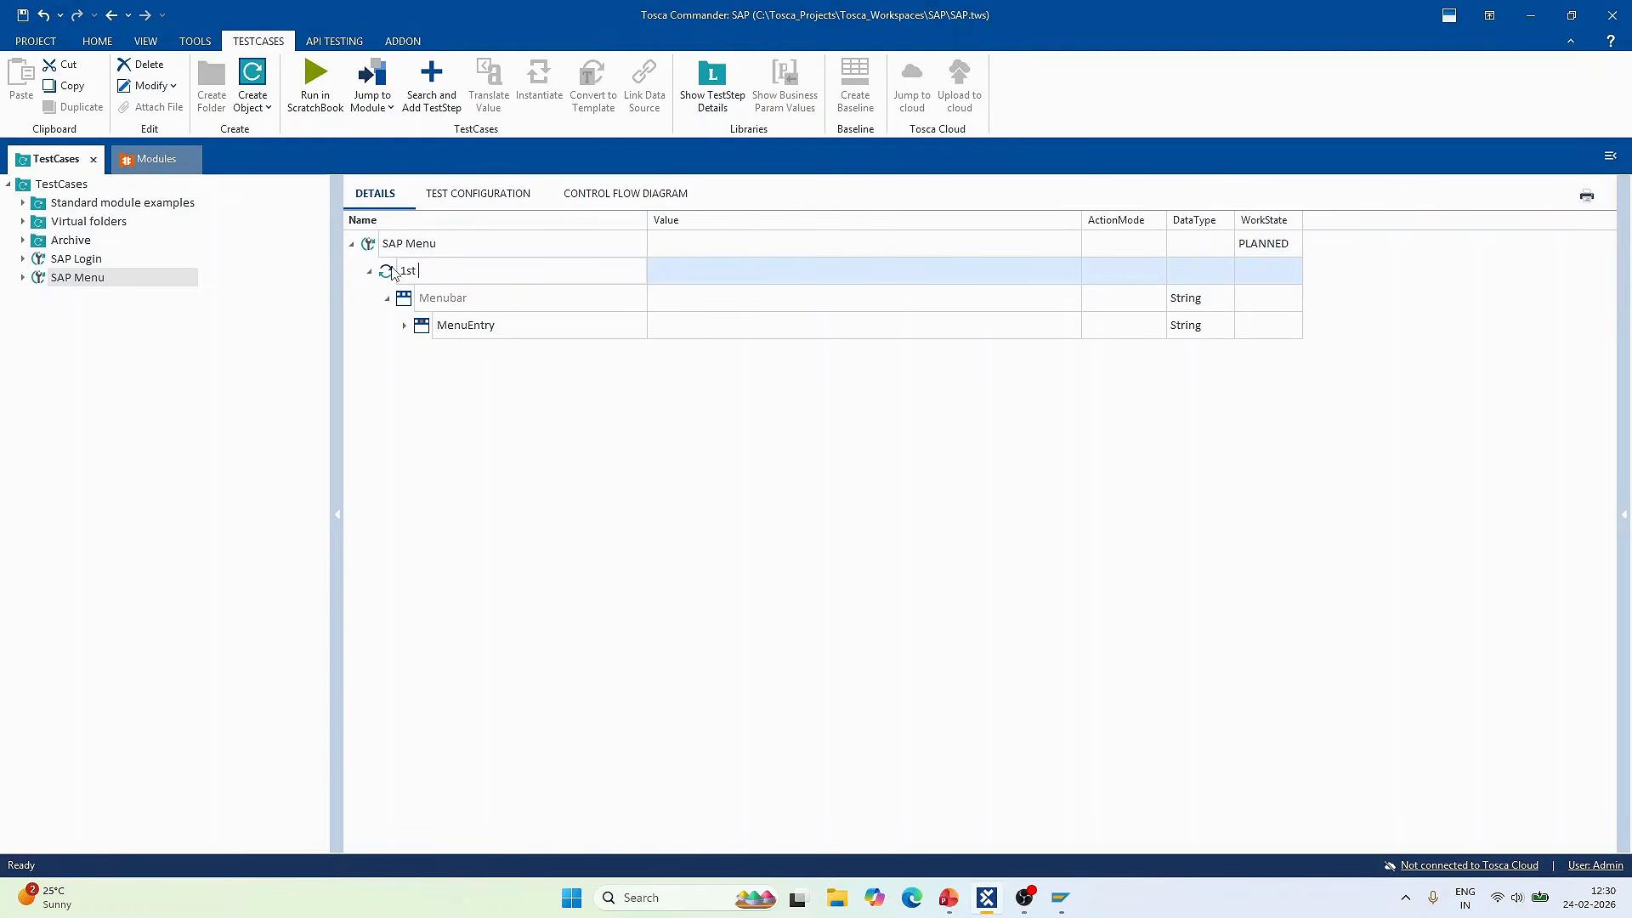
text( way to Navigate)
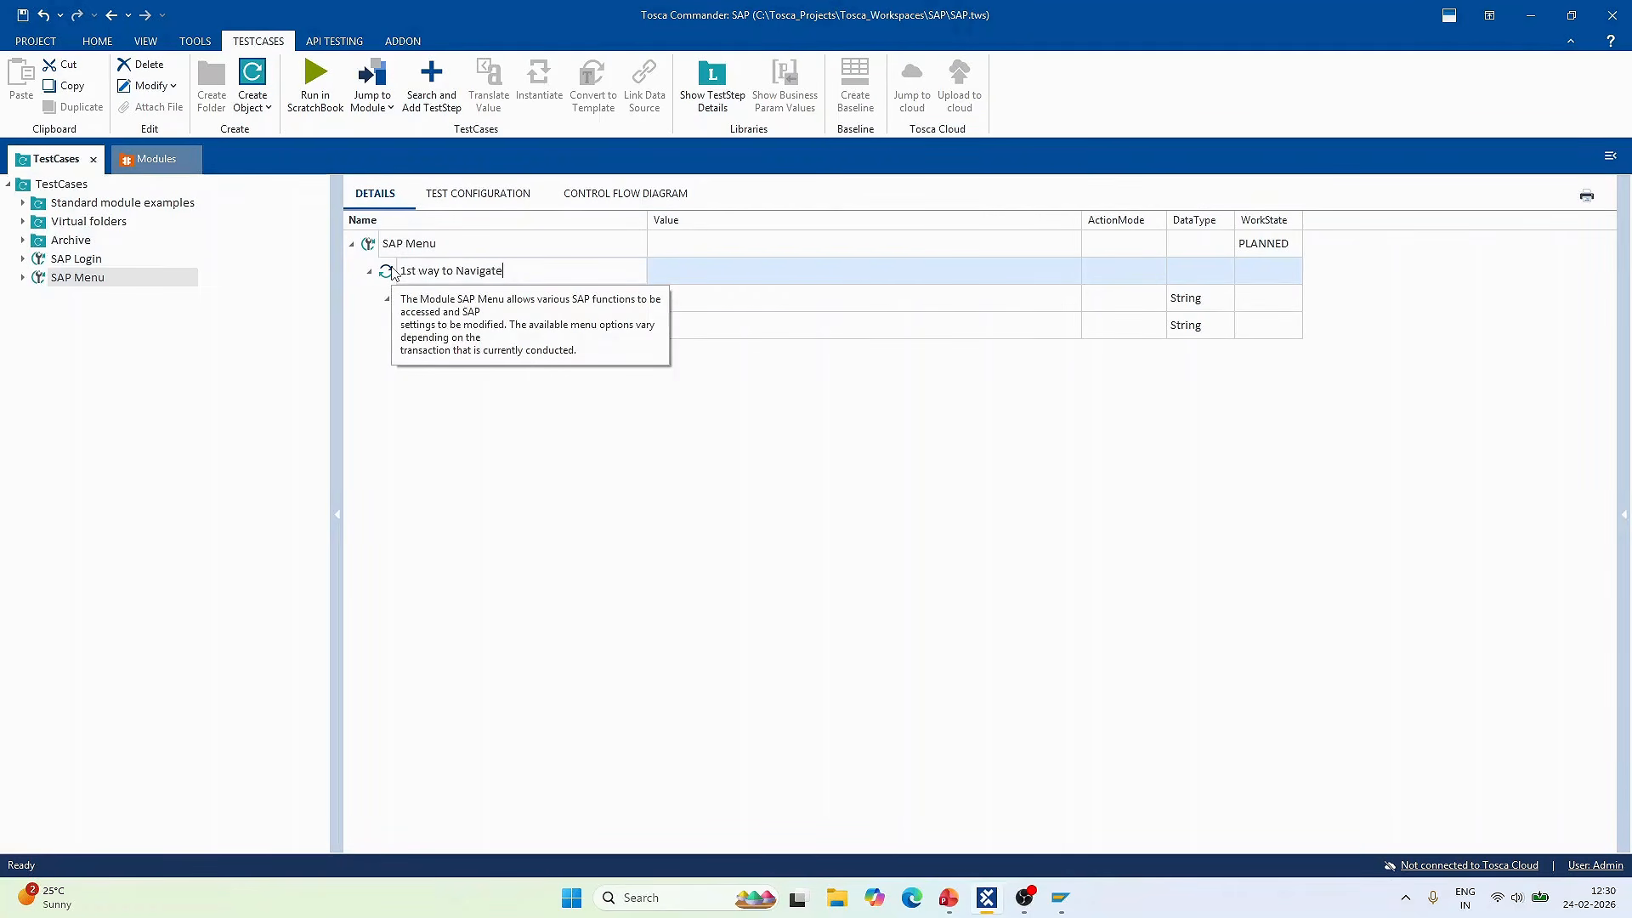
key(Return)
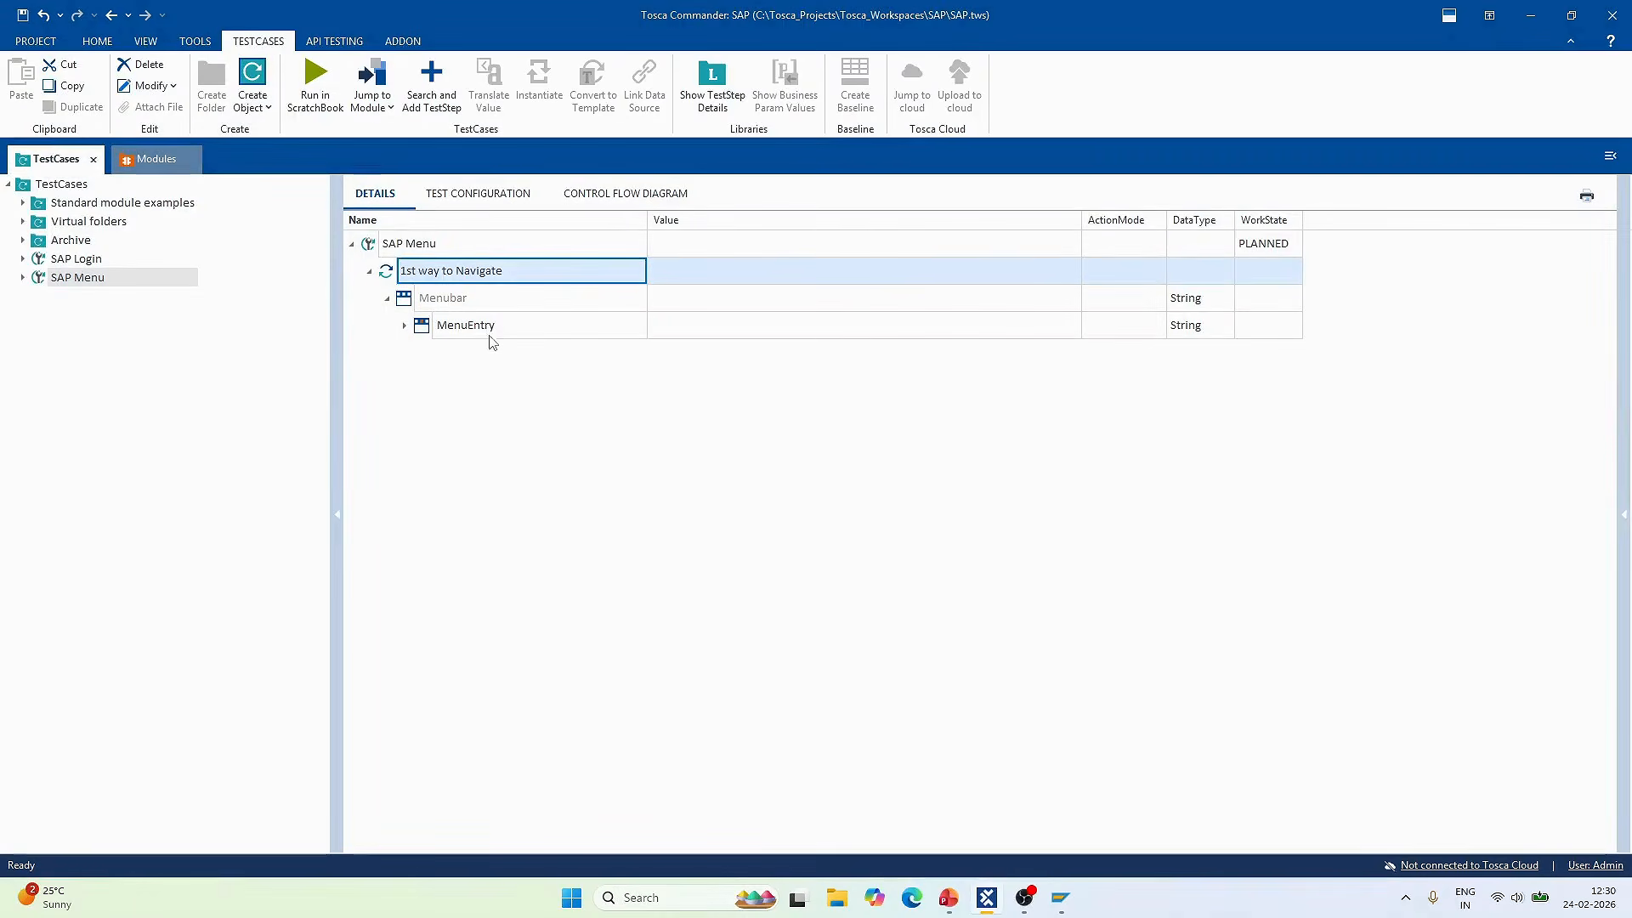
- Check the entries under Menu in SAP Easy Access for the MenuEntry names, and return to Tosca Commander
click(505, 332)
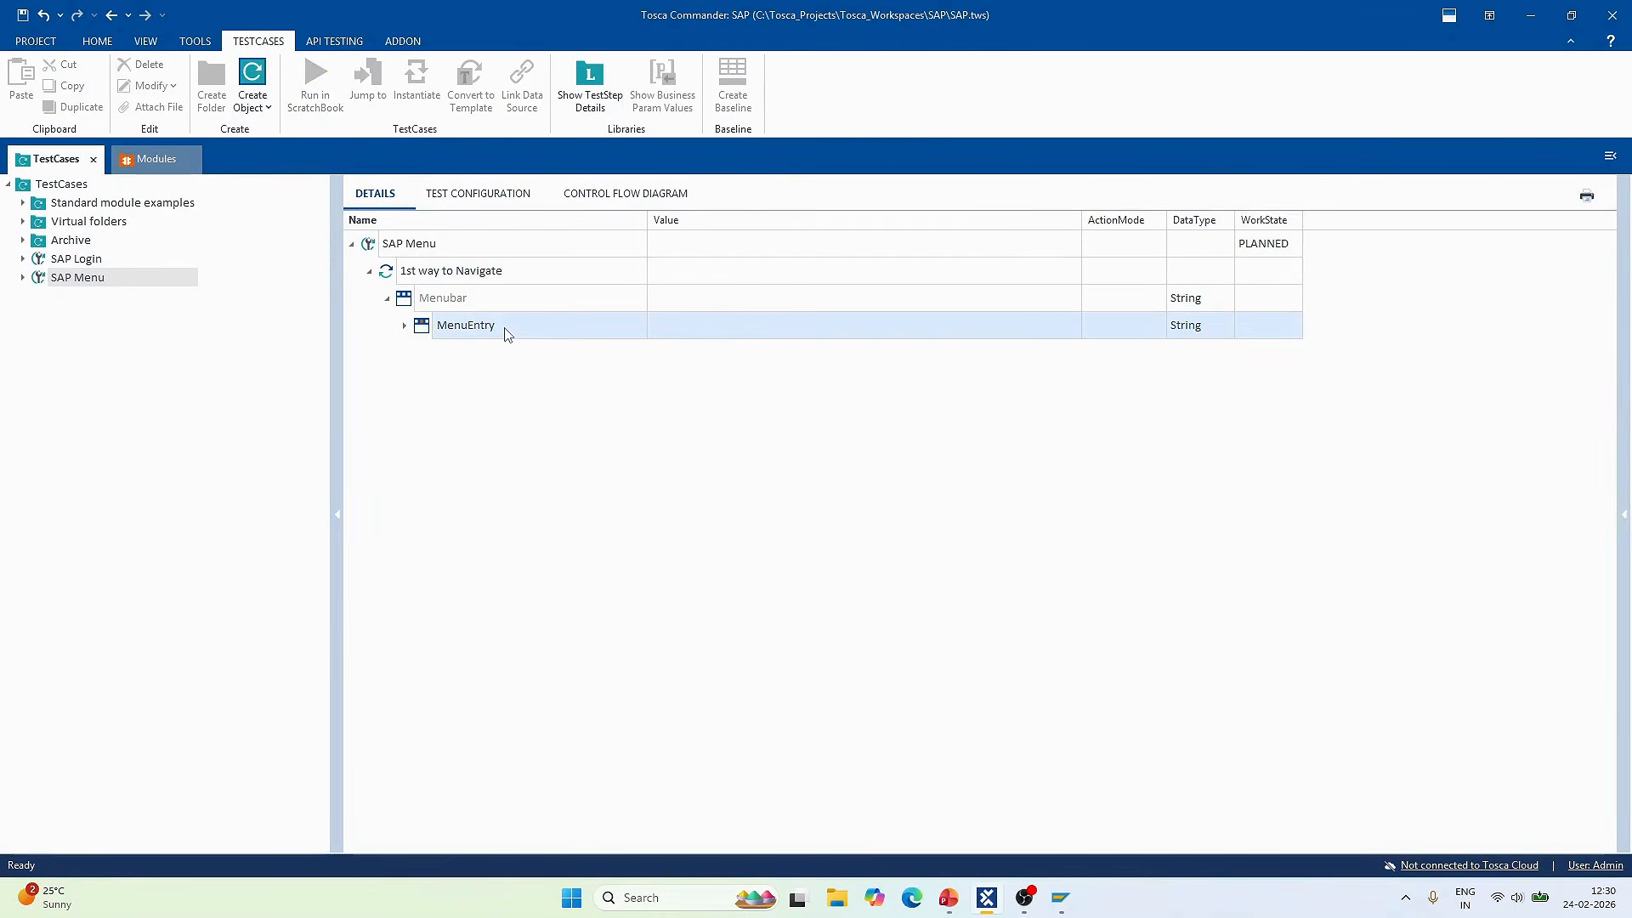
key(alt+Tab)
key(alt+Tab)
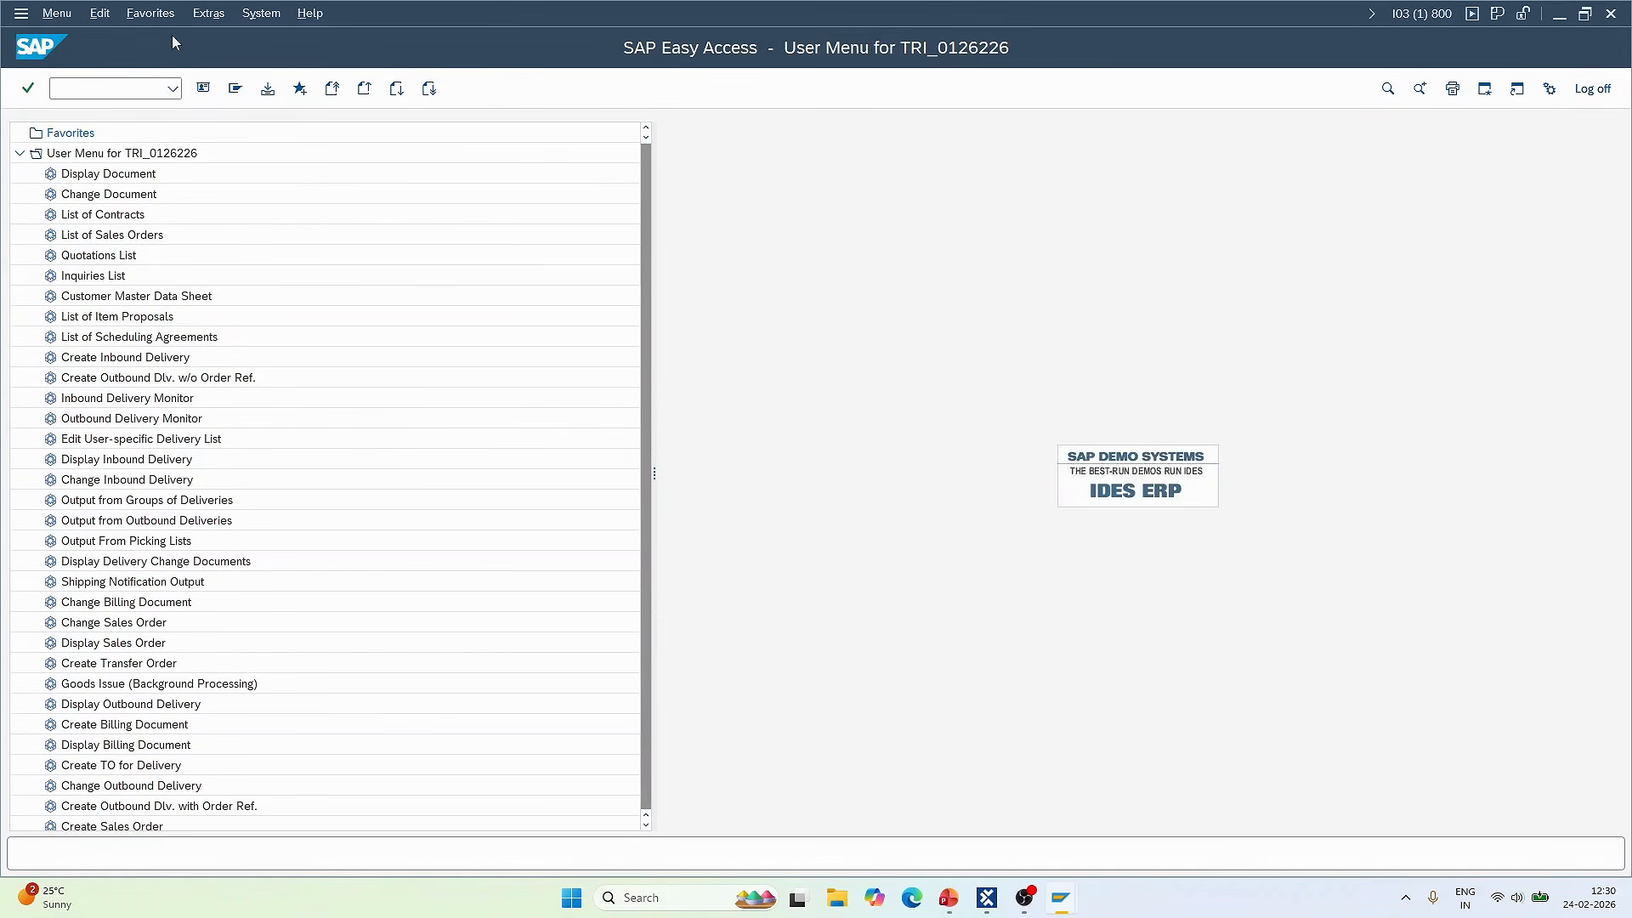
click(81, 81)
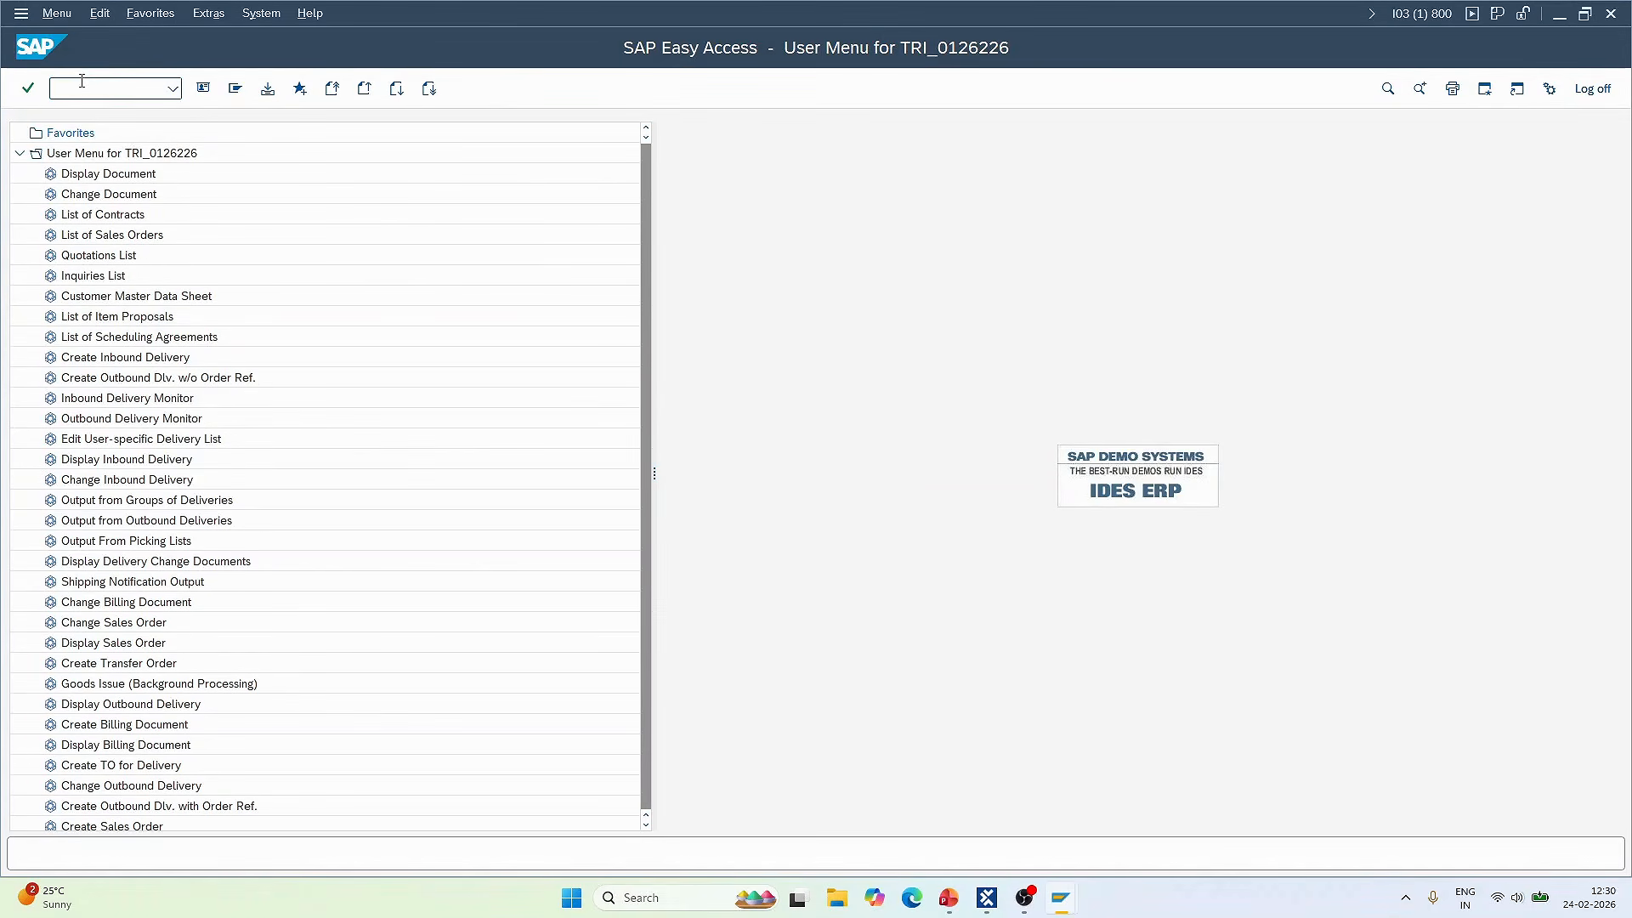
click(56, 13)
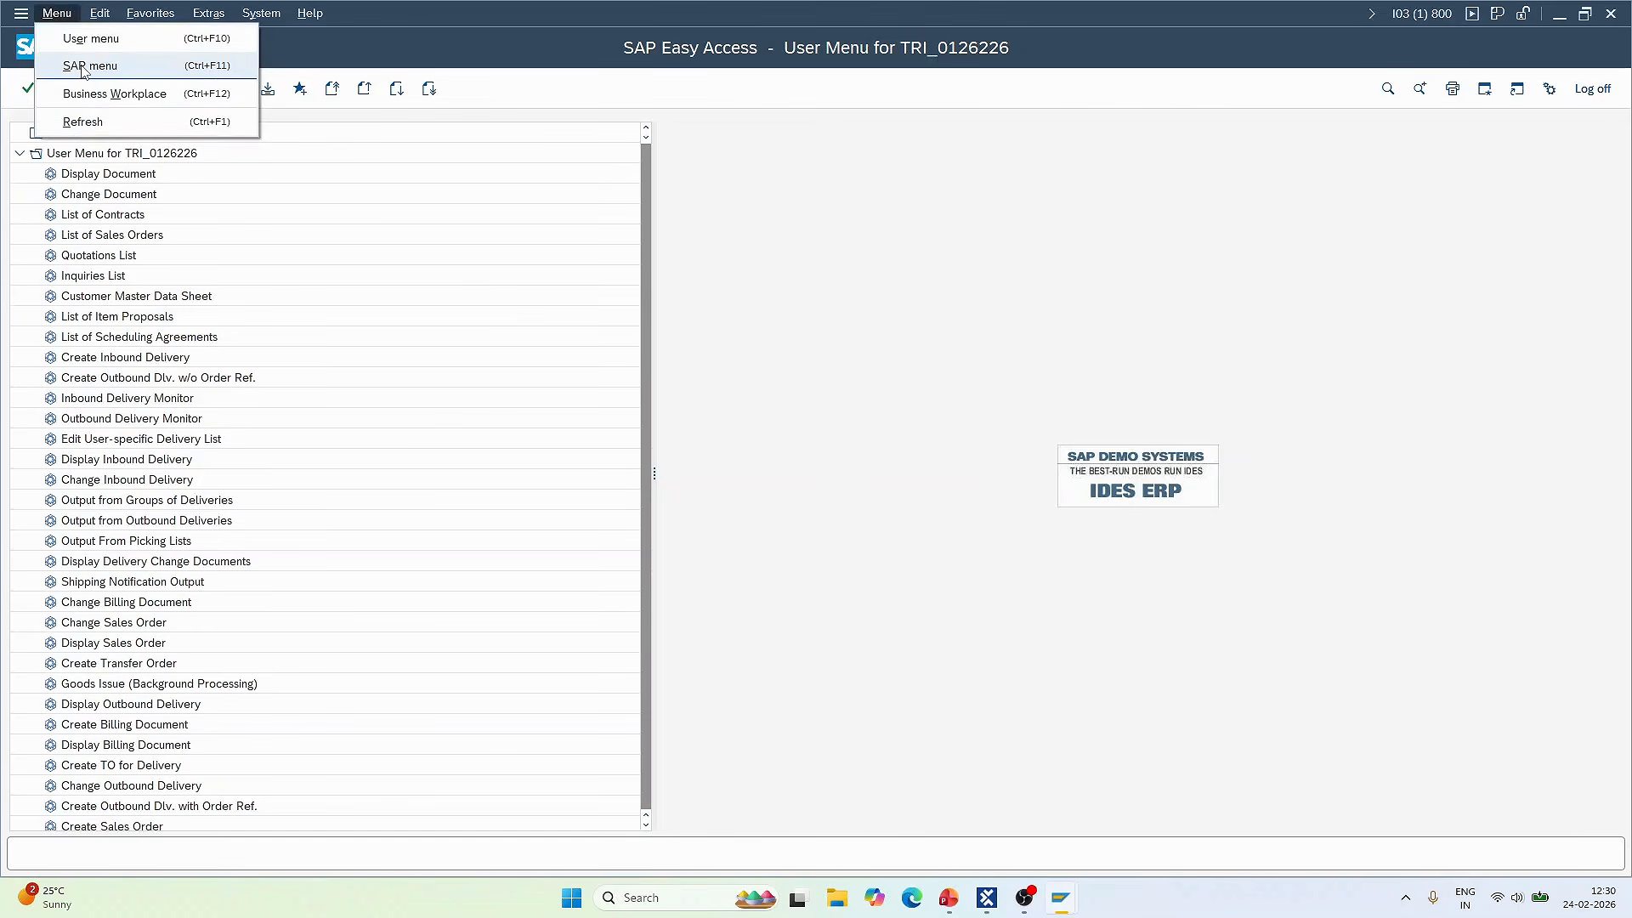
click(456, 31)
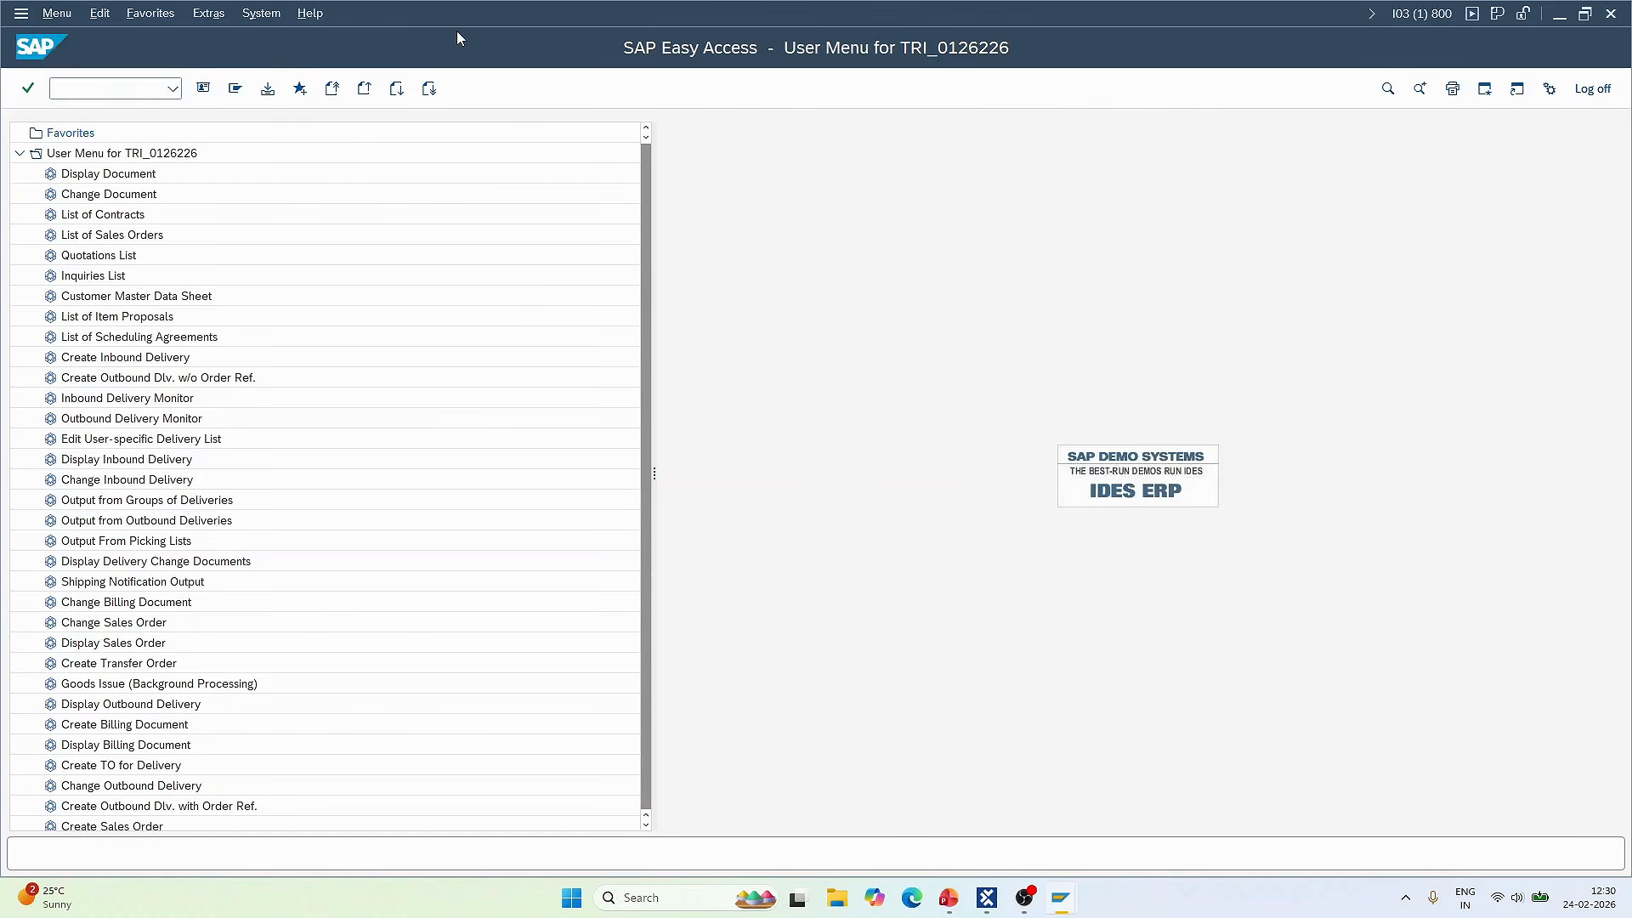
key(alt+Tab)
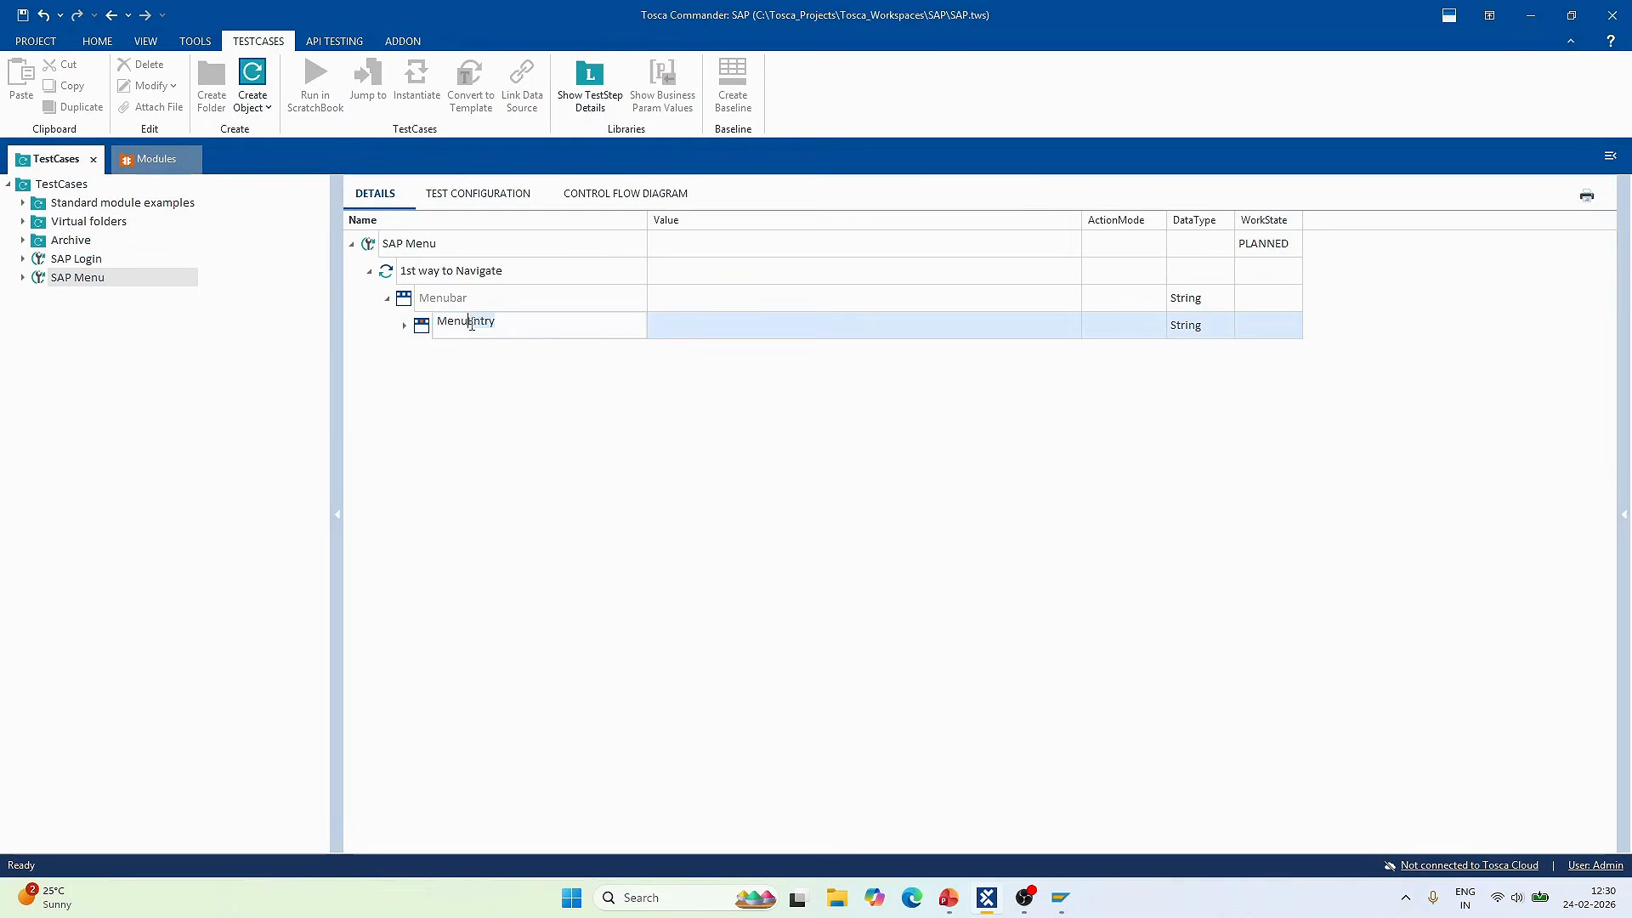
- Rename the MenuEntry directly under Menubar to Menu
key(Delete)
key(Delete)
key(Delete)
key(Delete)
key(Delete)
key(Return)
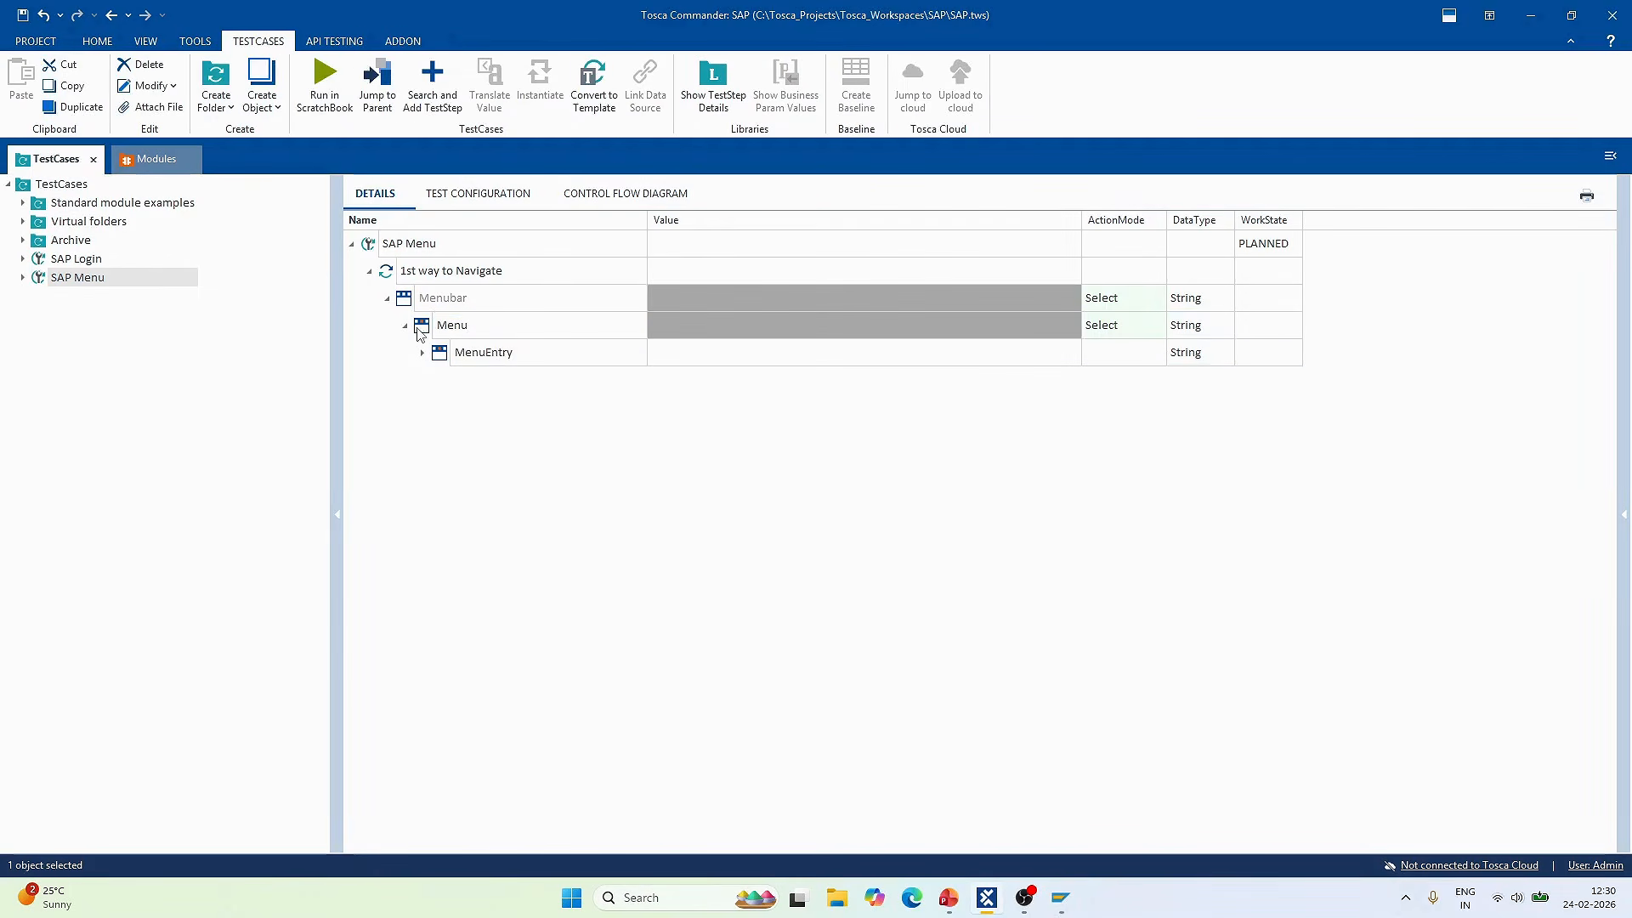
- Rename the MenuEntry nested under Menu to SAP menu
click(483, 357)
click(526, 357)
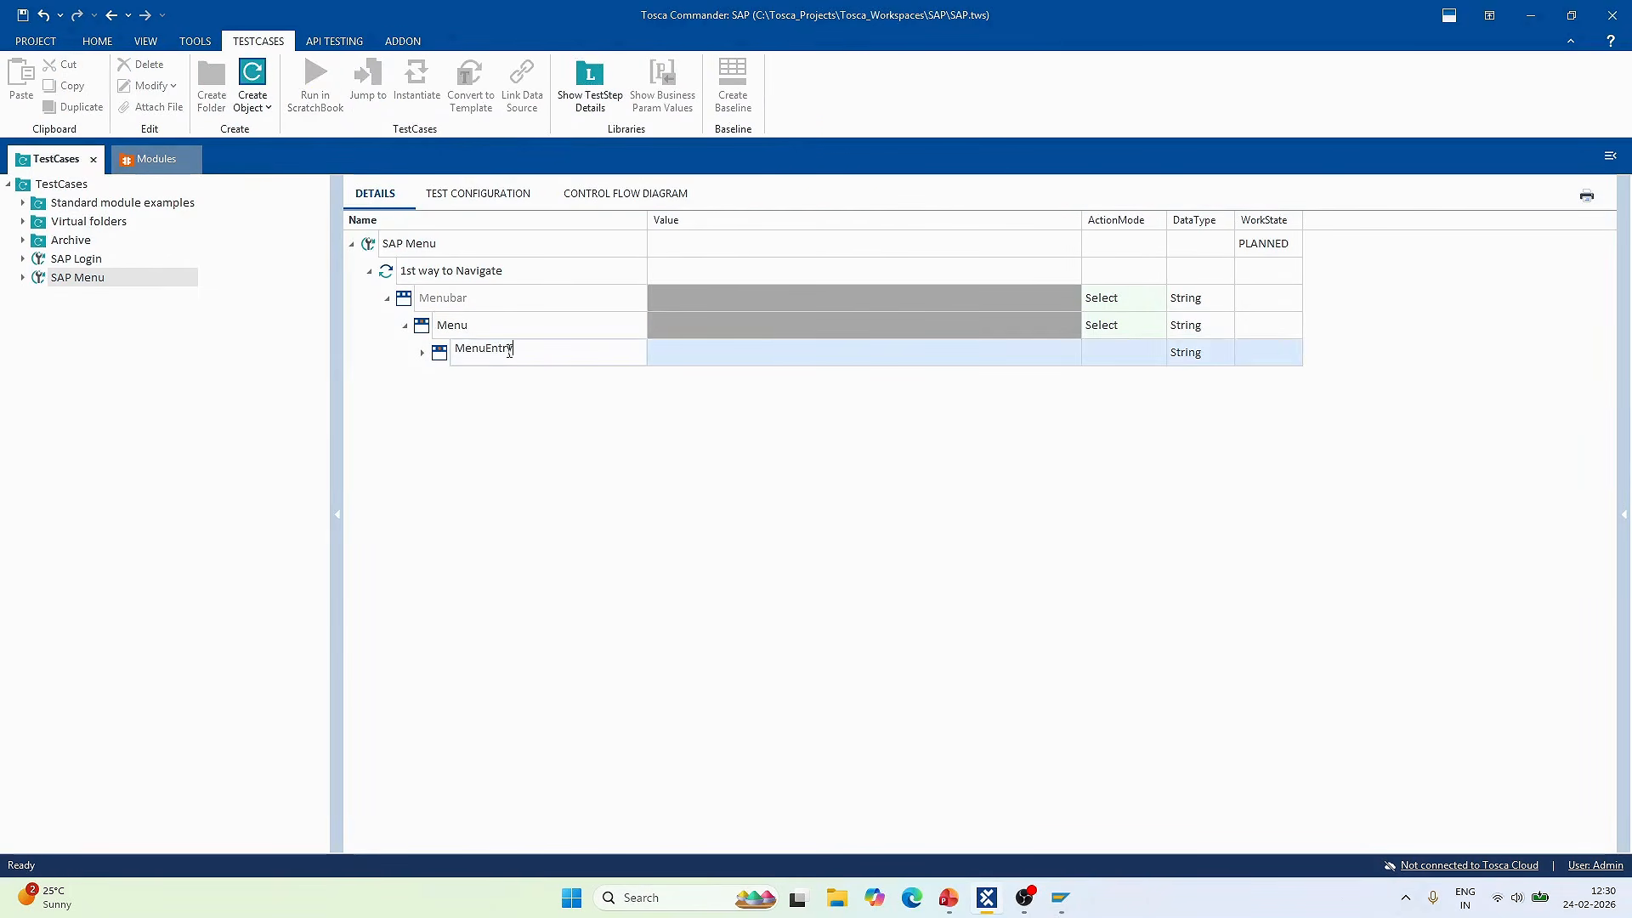
double_click(509, 351)
text(SAP menu)
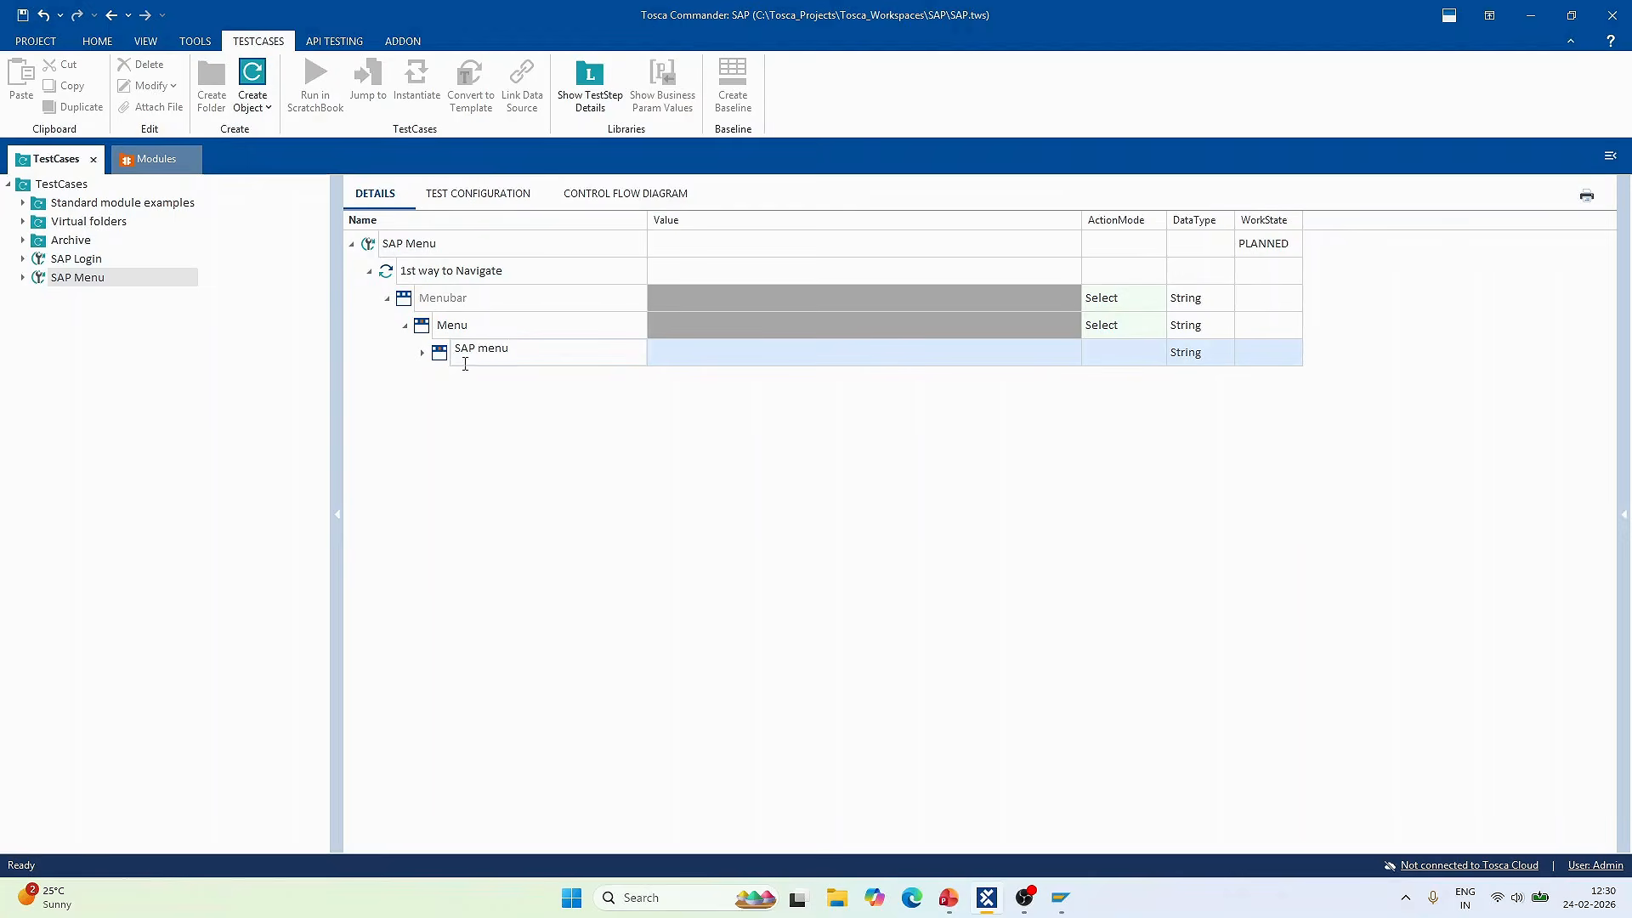
click(557, 492)
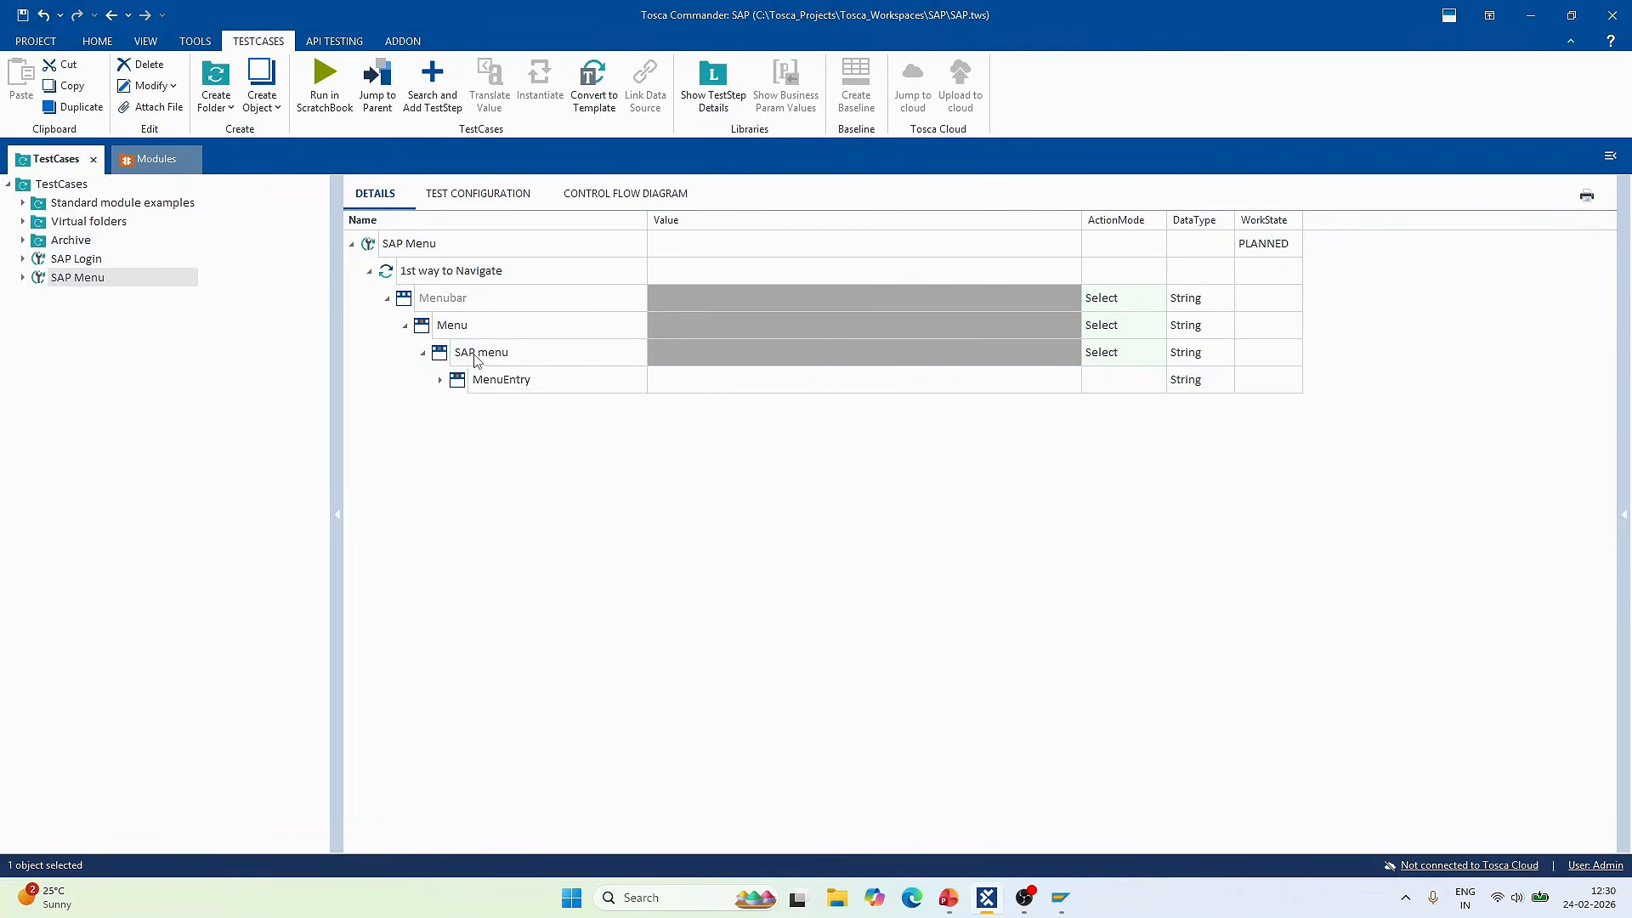
- Set the action mode of the SAP menu entry to Input
click(1163, 360)
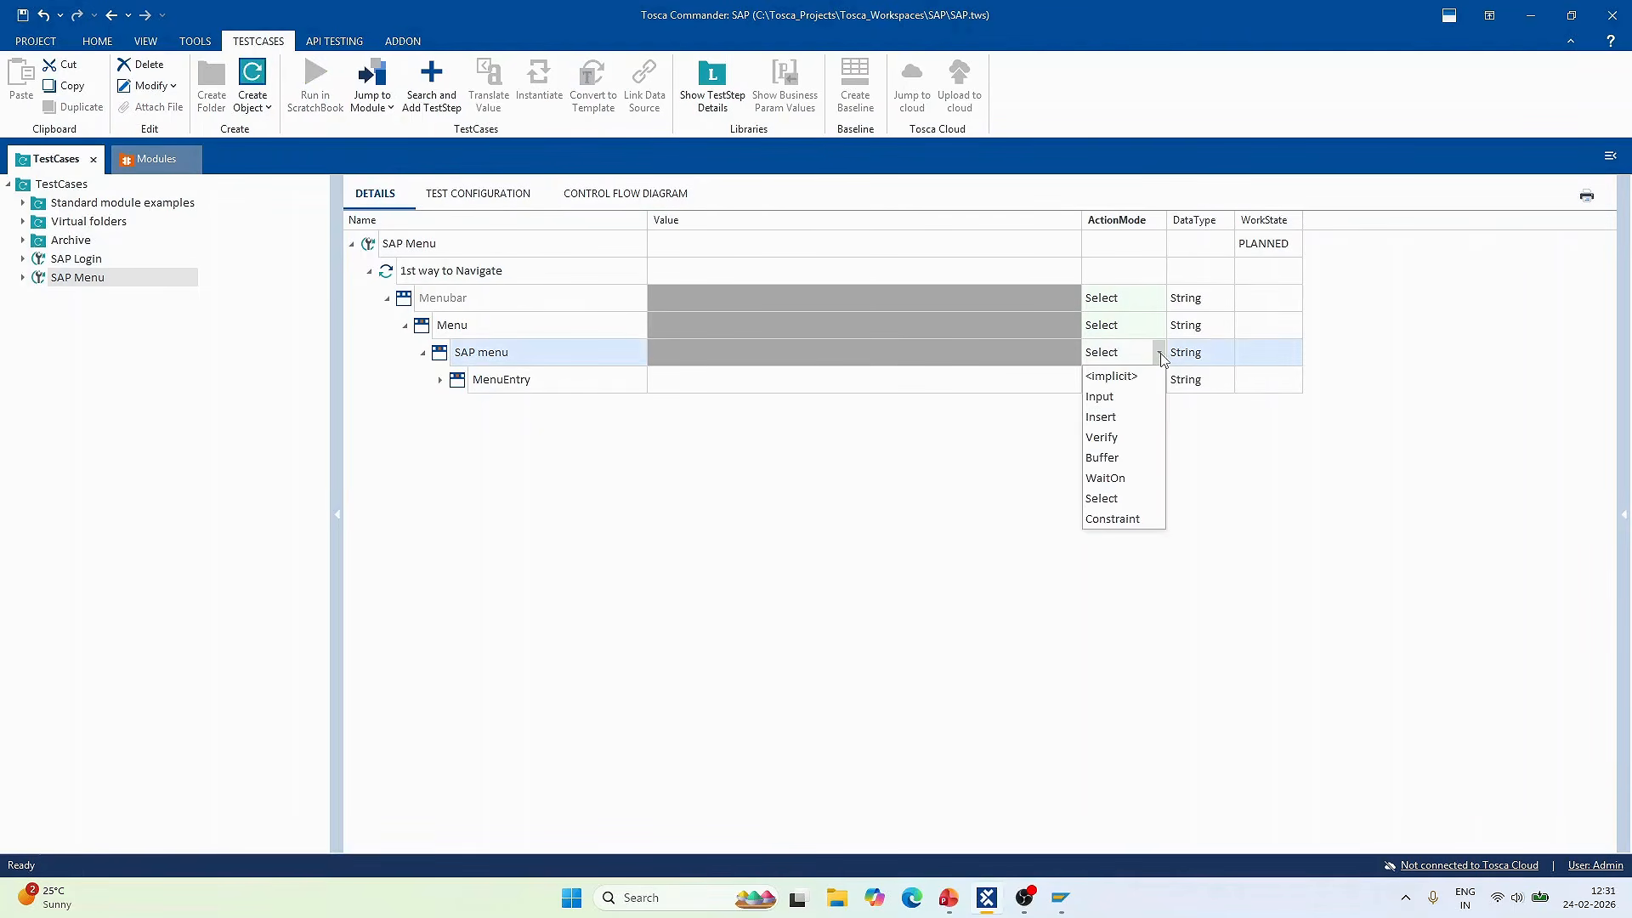
click(1160, 354)
click(1100, 397)
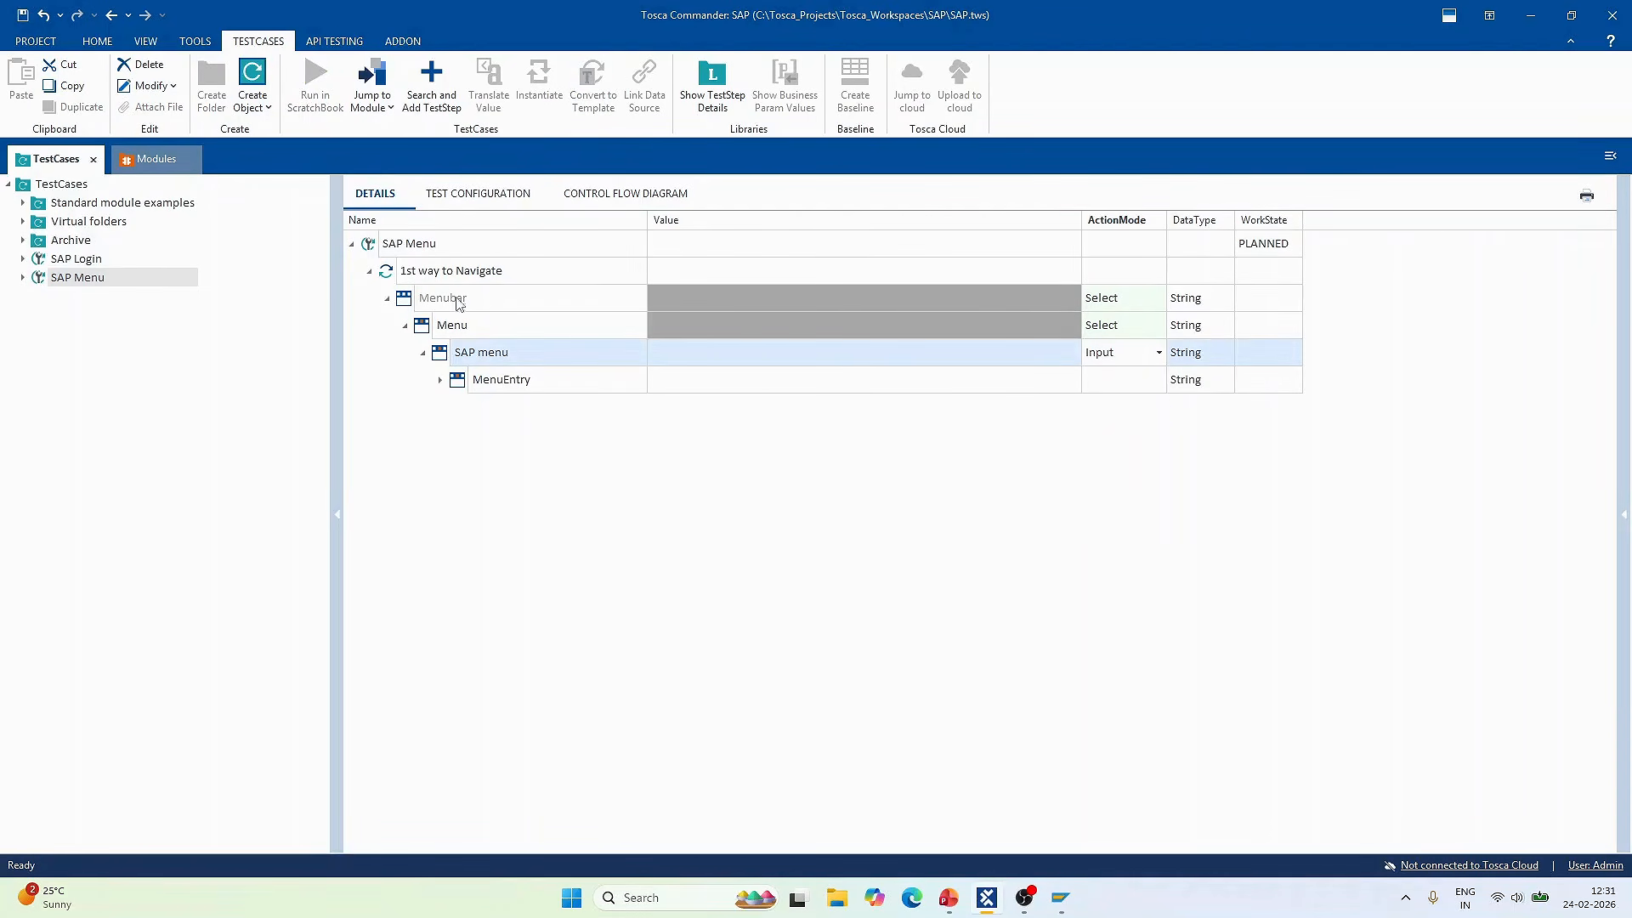
- Run the 1st way to Navigate test step in ScratchBook, and switch SAP Easy Access back to the user menu
right_click(420, 273)
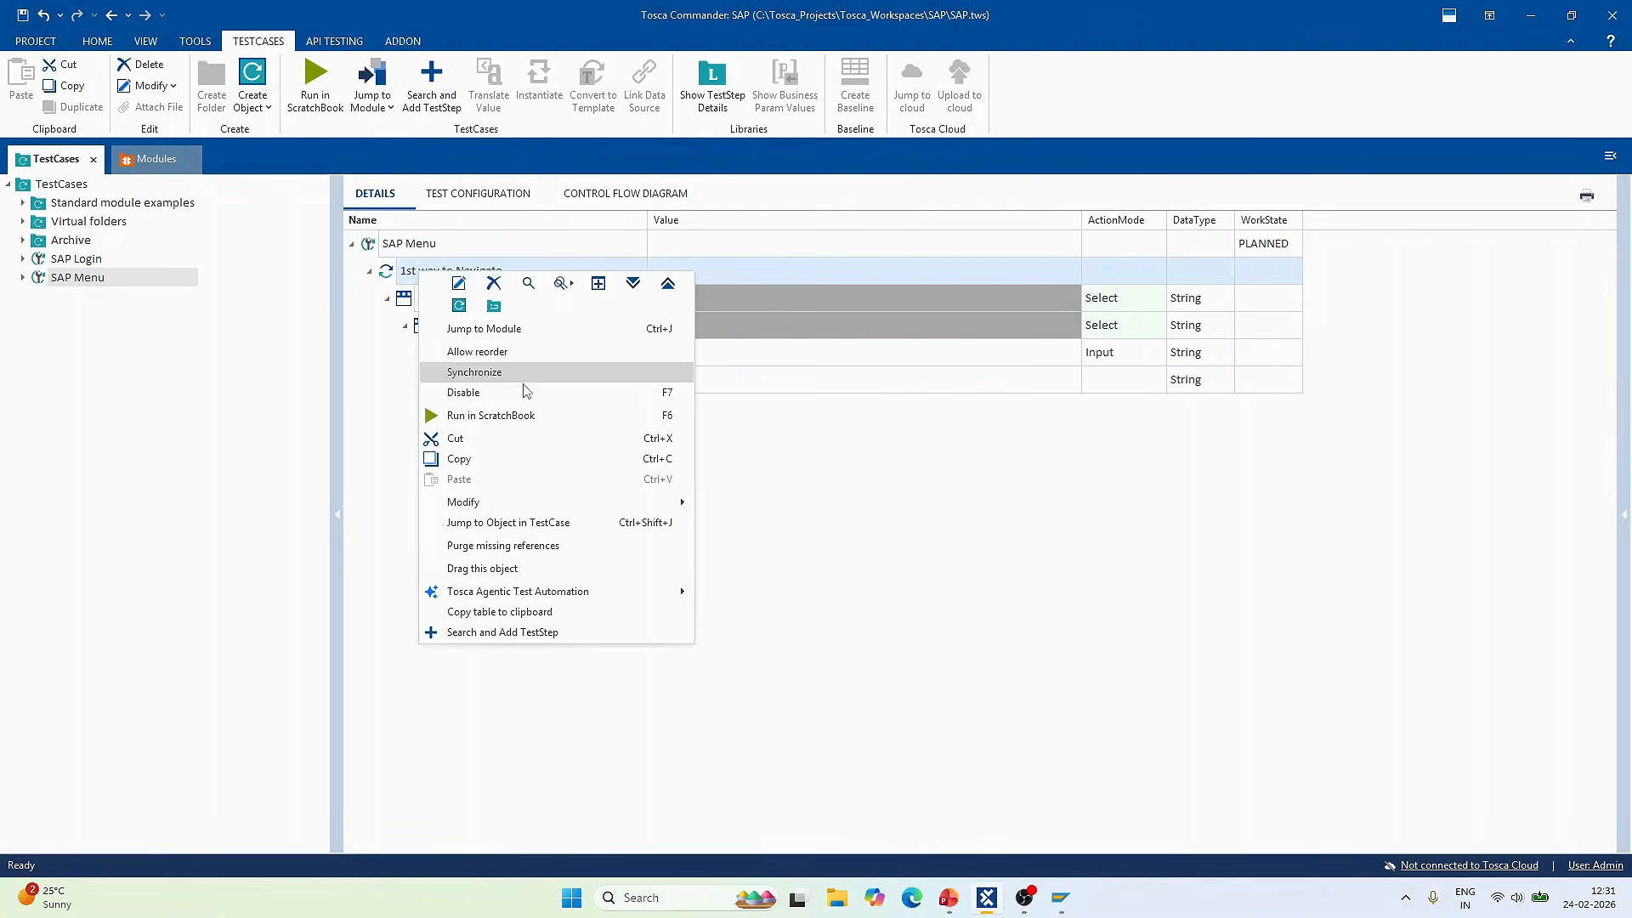
click(510, 415)
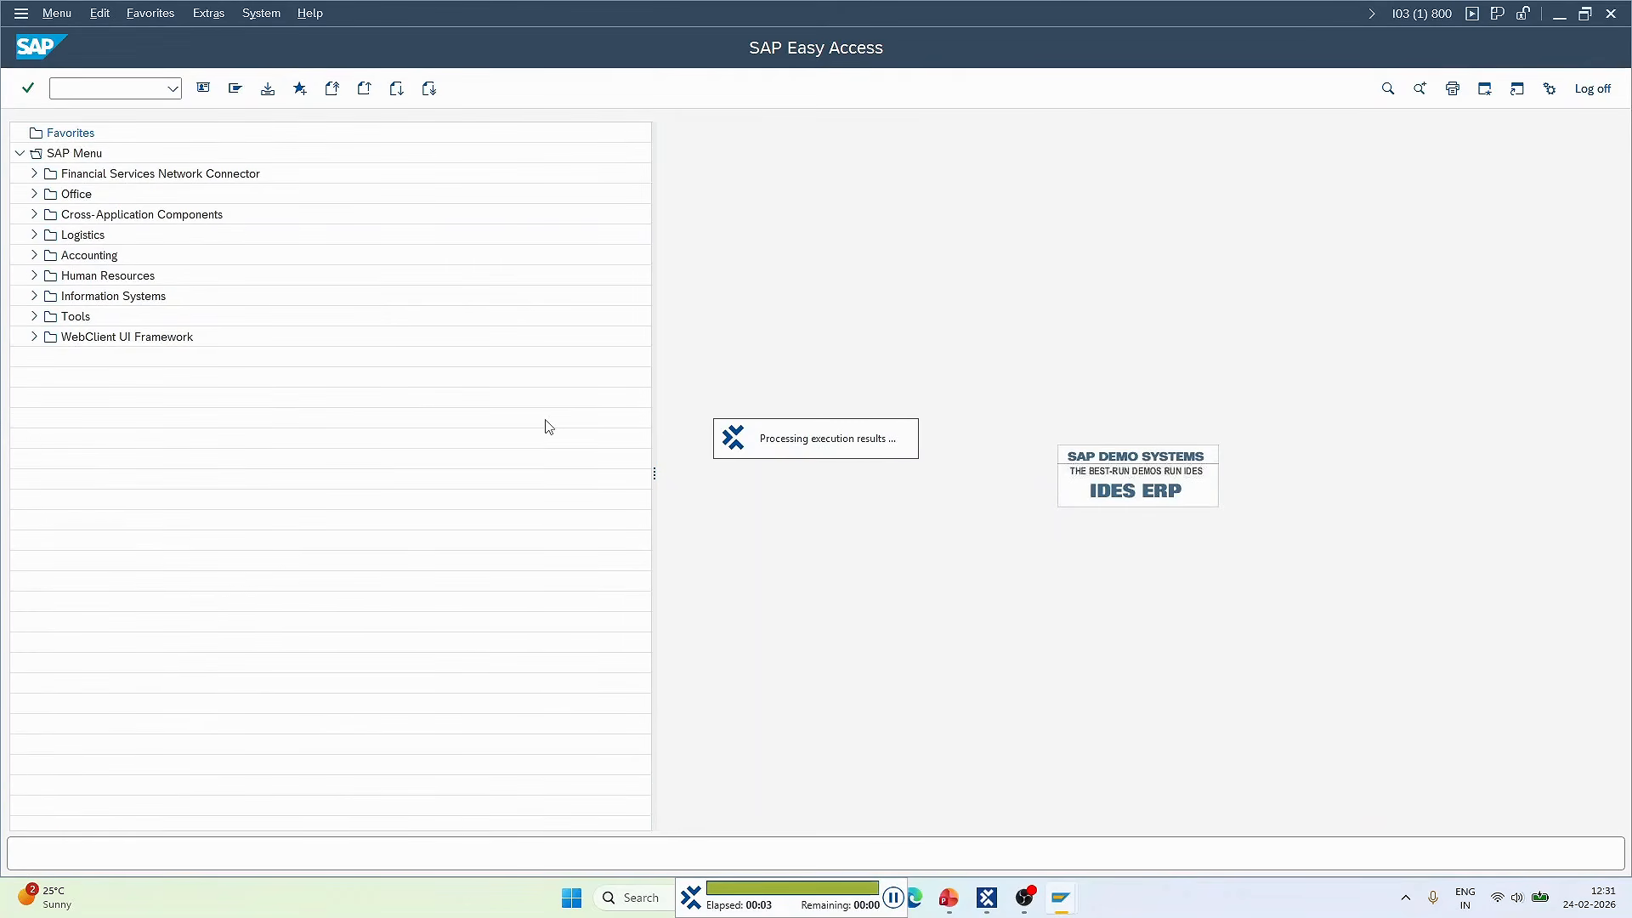
click(53, 14)
click(76, 47)
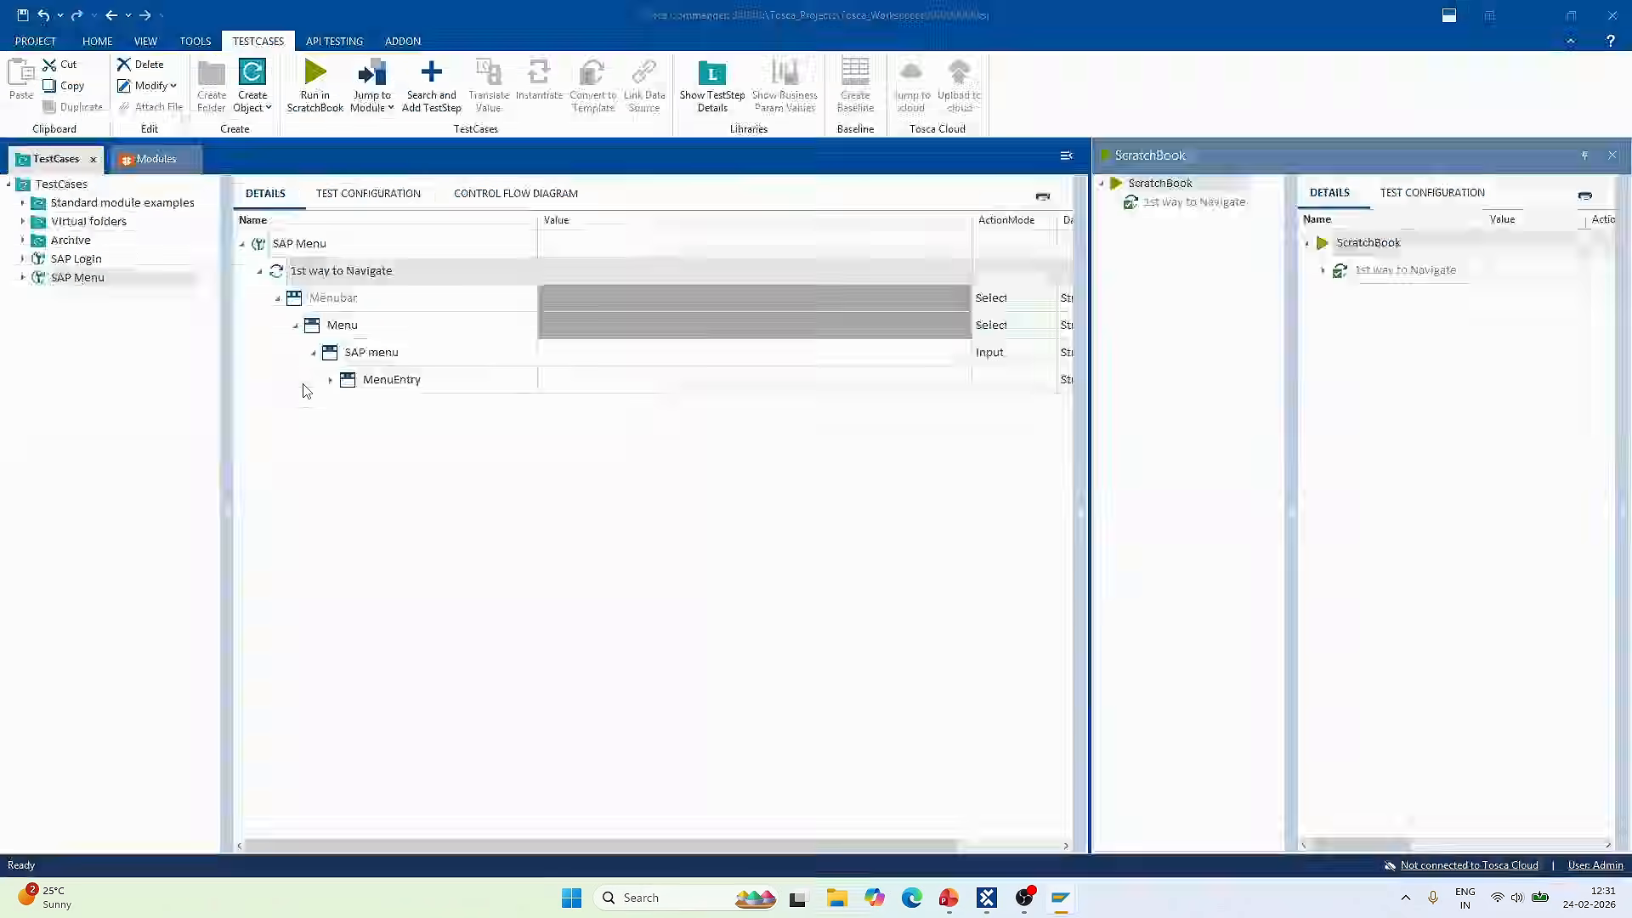
- Capitalize the entry name as SAP Menu and rerun the 1st way to Navigate test step in ScratchBook
click(404, 355)
click(402, 352)
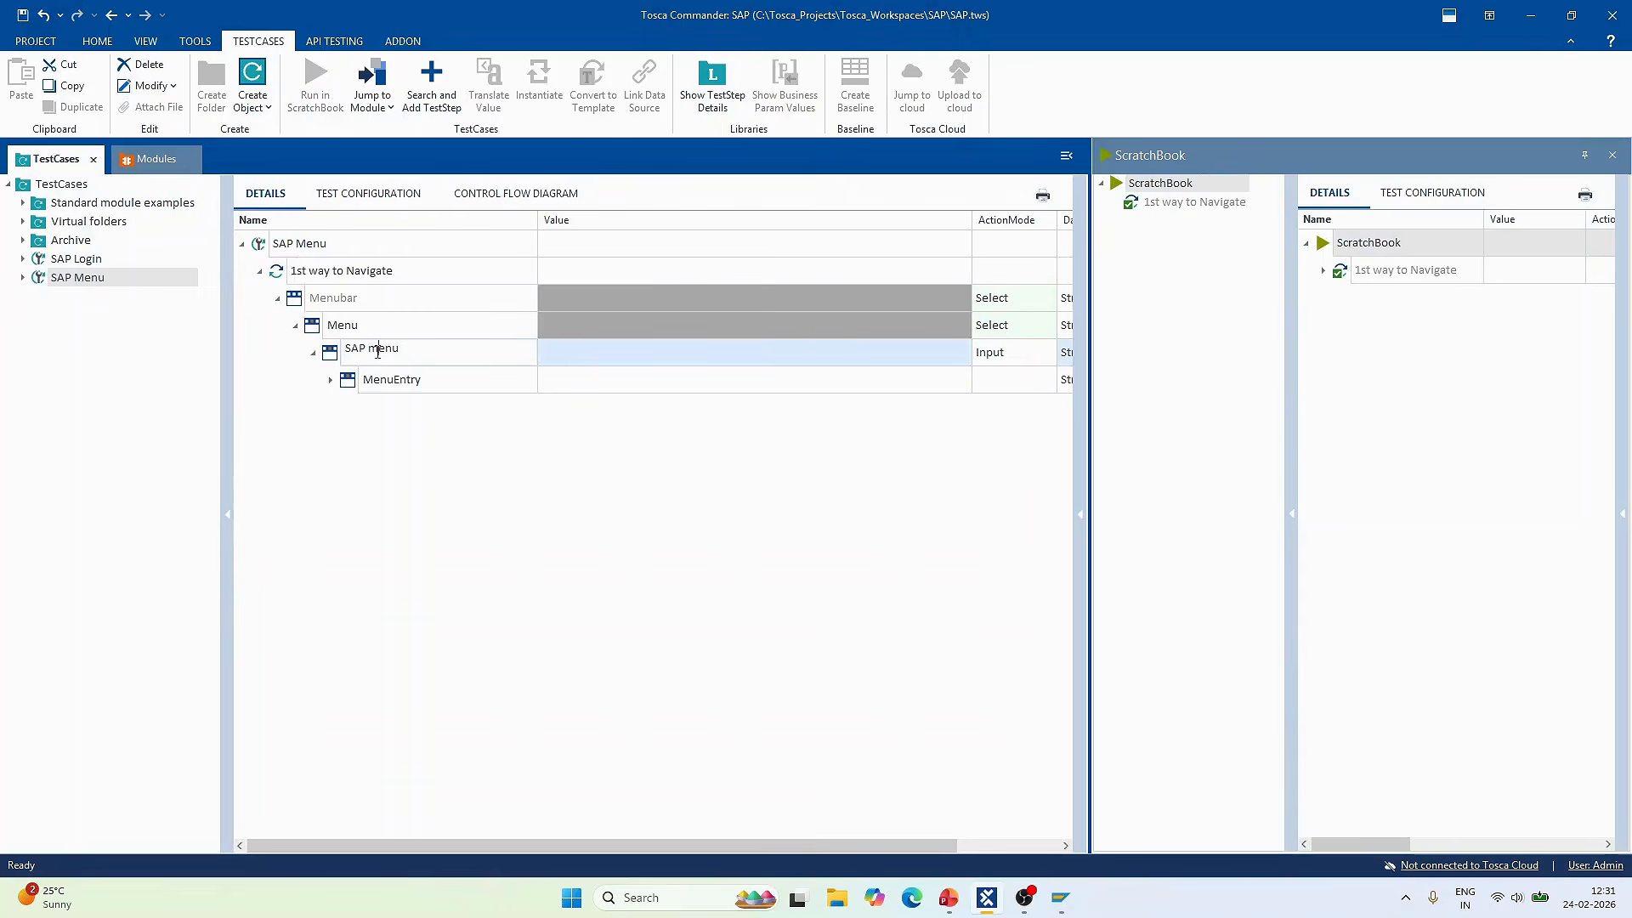
key(BackSpace)
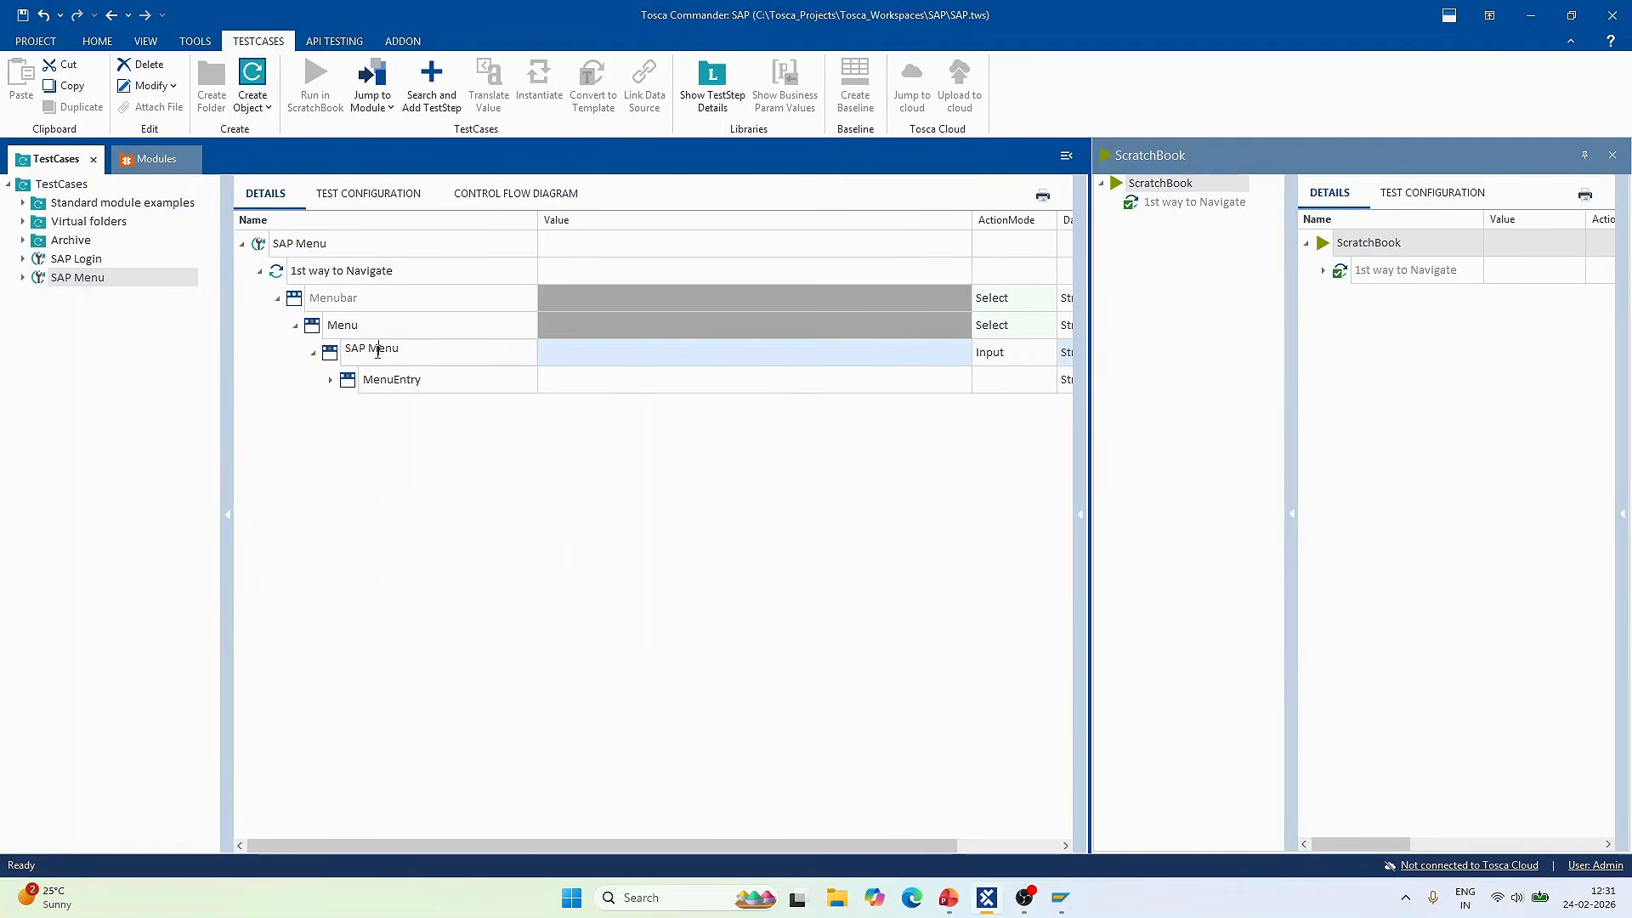
click(408, 593)
right_click(310, 282)
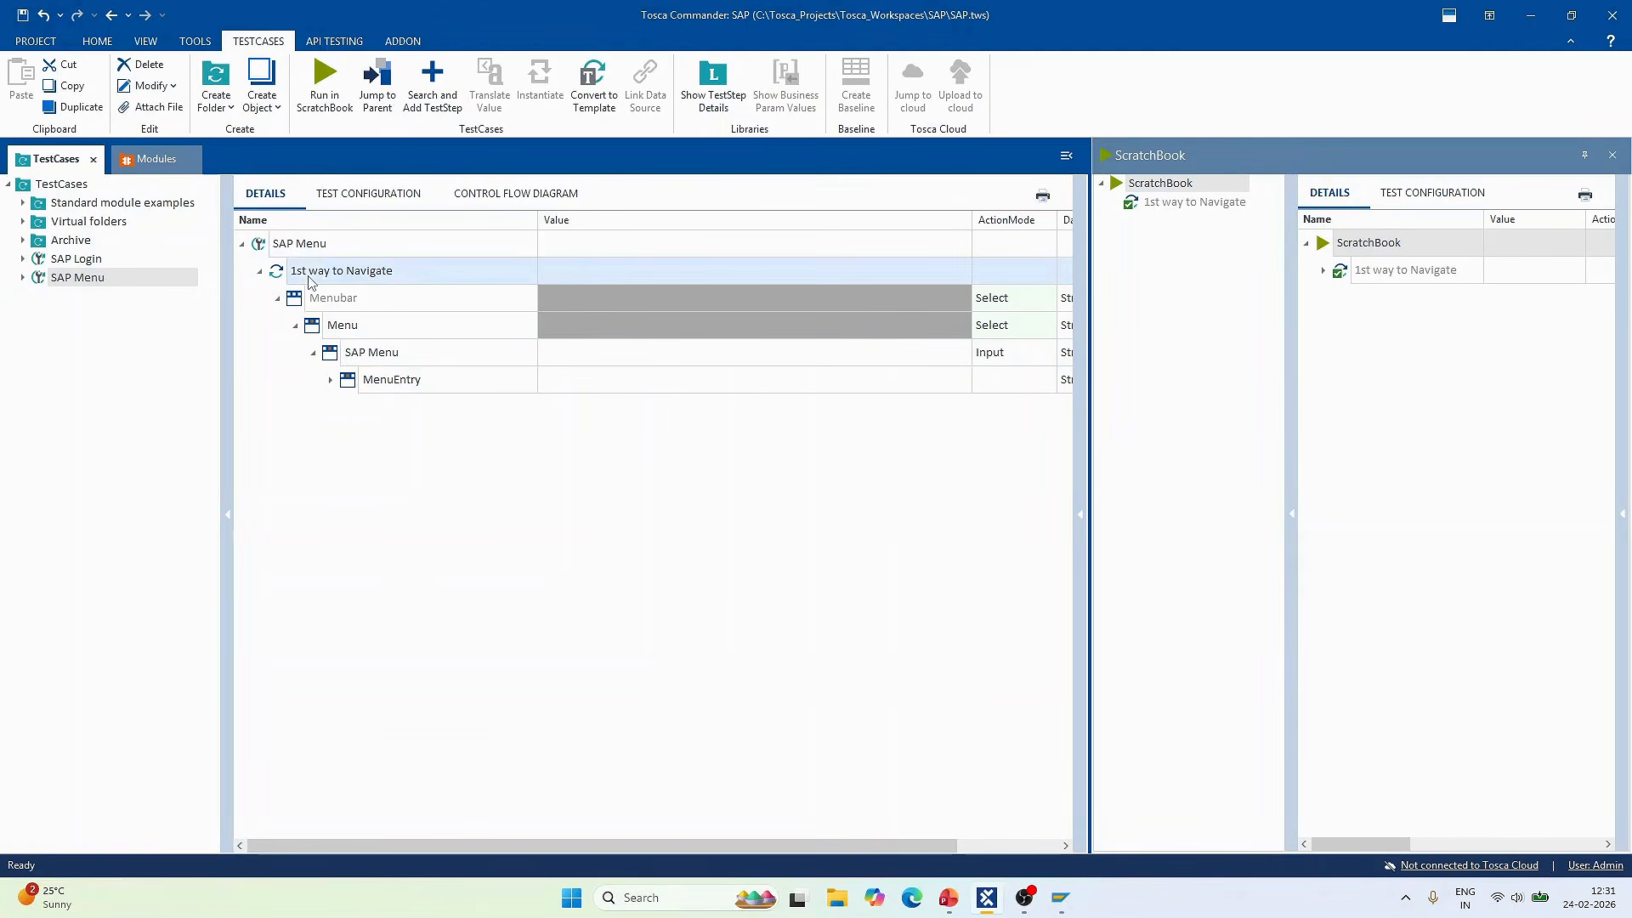
click(400, 421)
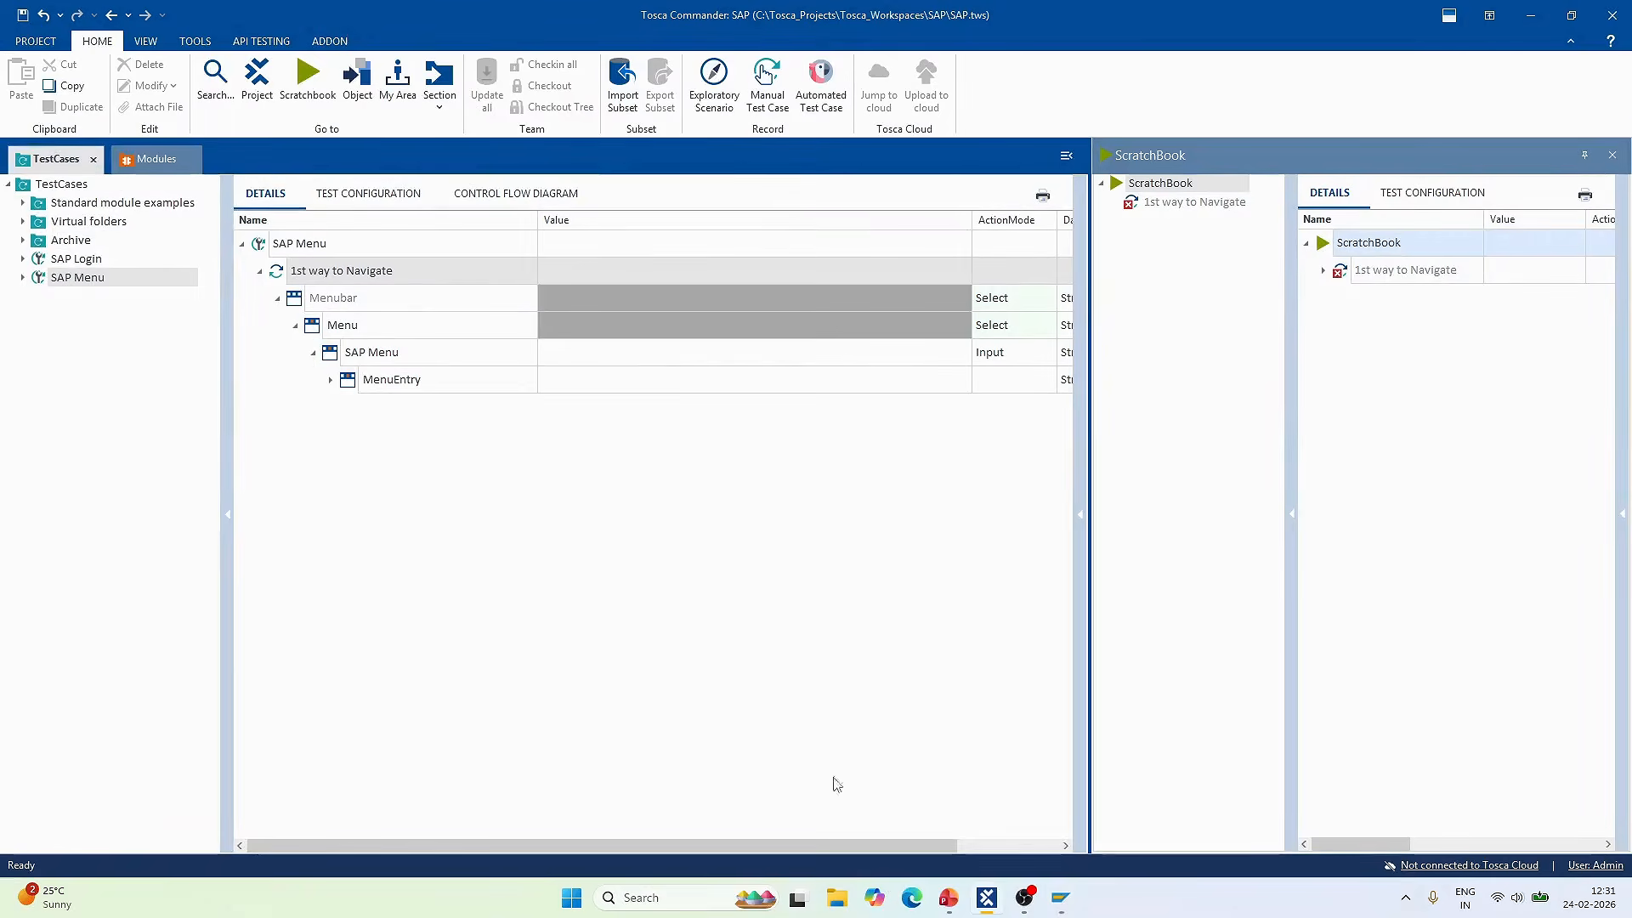
- Examine the log information of the failed SAP Menu entry under 1st way to Navigate in an enlarged ScratchBook, and close ScratchBook
double_click(1370, 150)
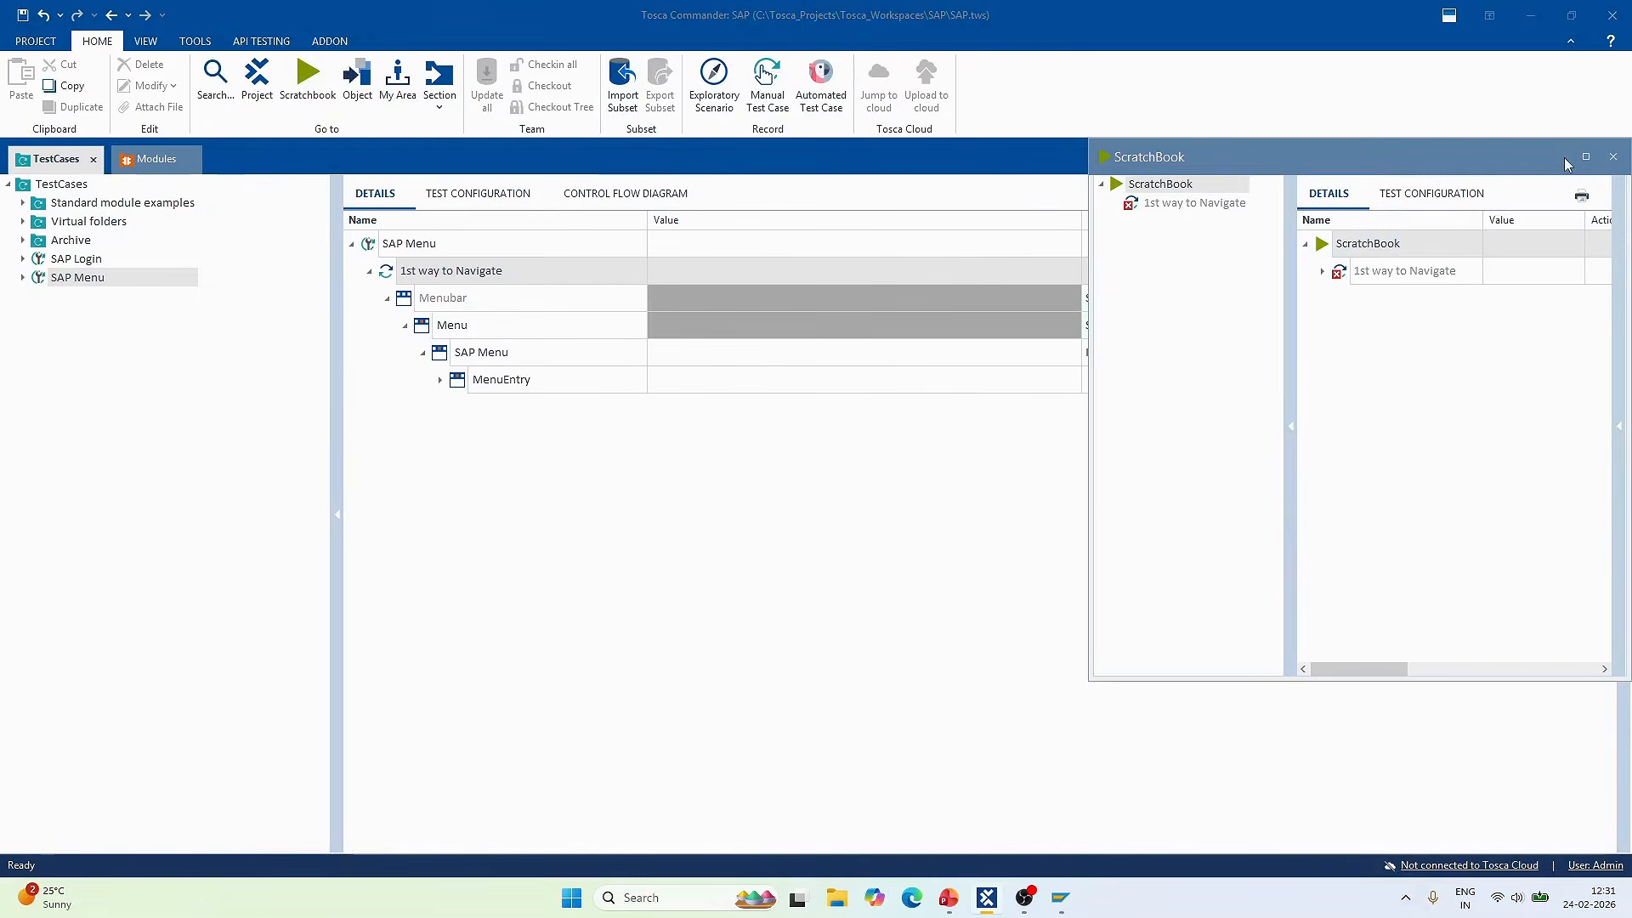
click(1586, 156)
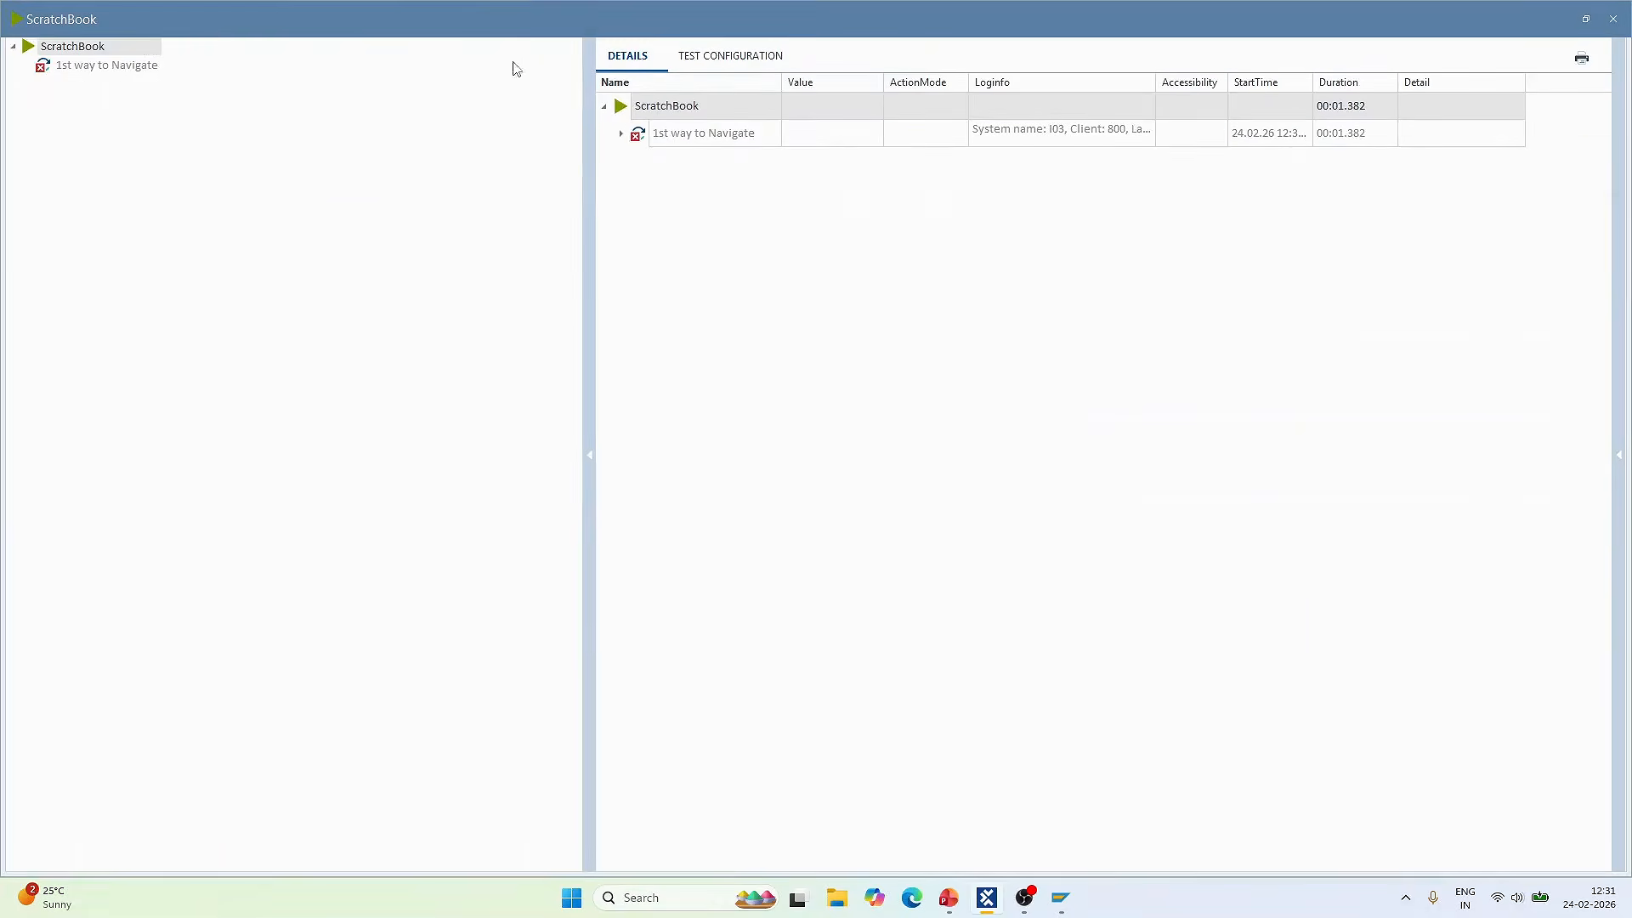
click(621, 134)
click(637, 164)
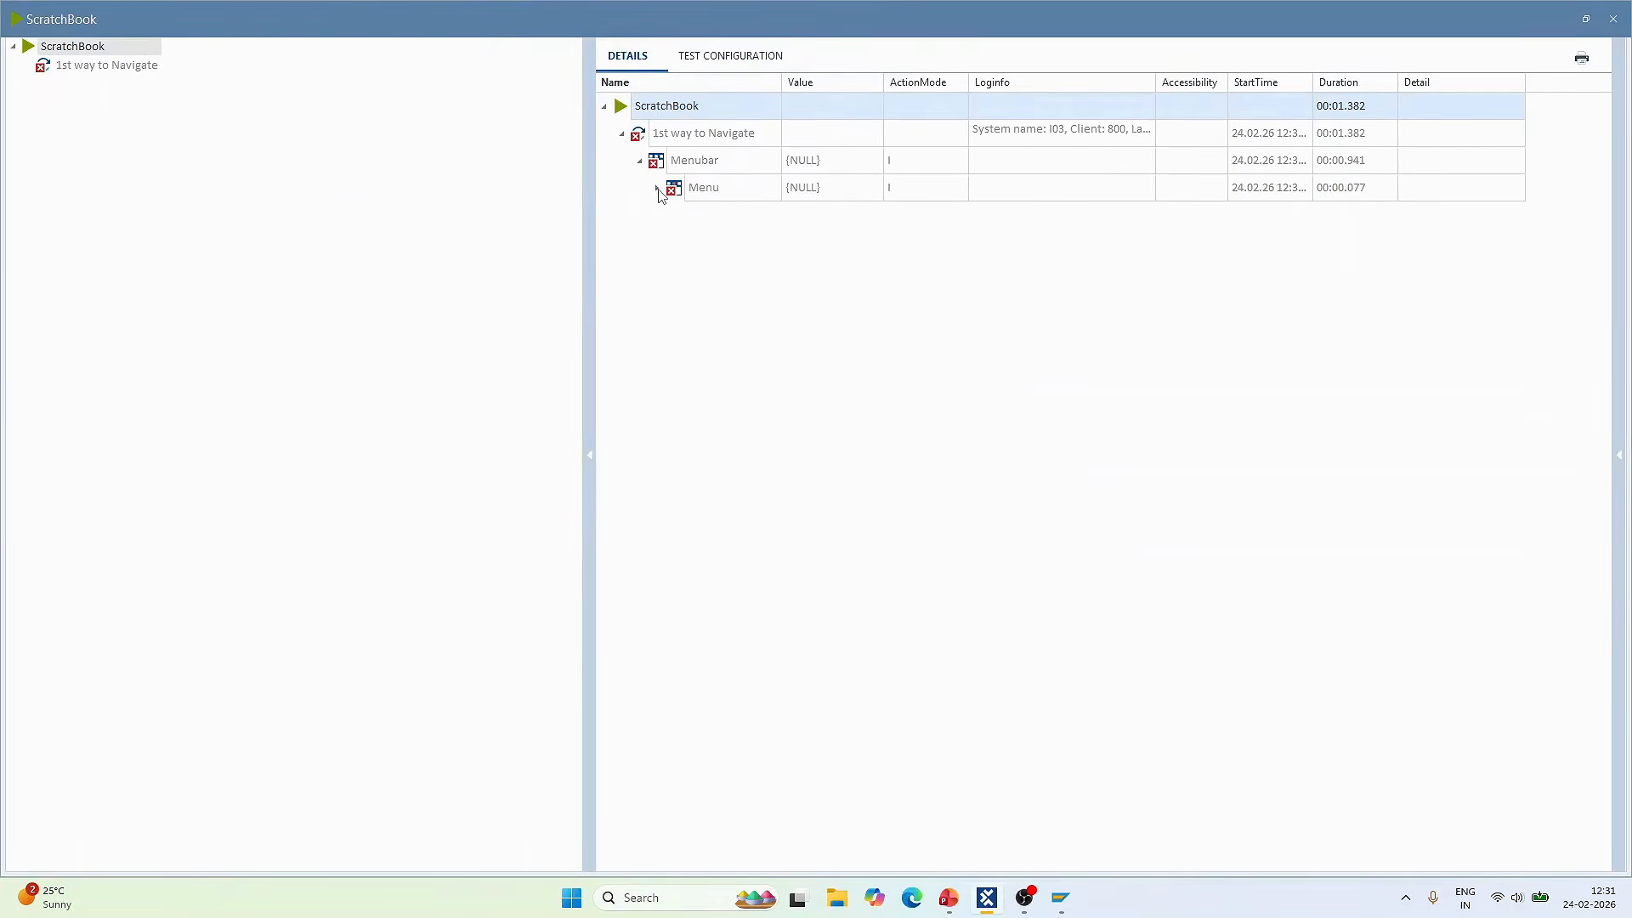
click(659, 189)
click(1078, 225)
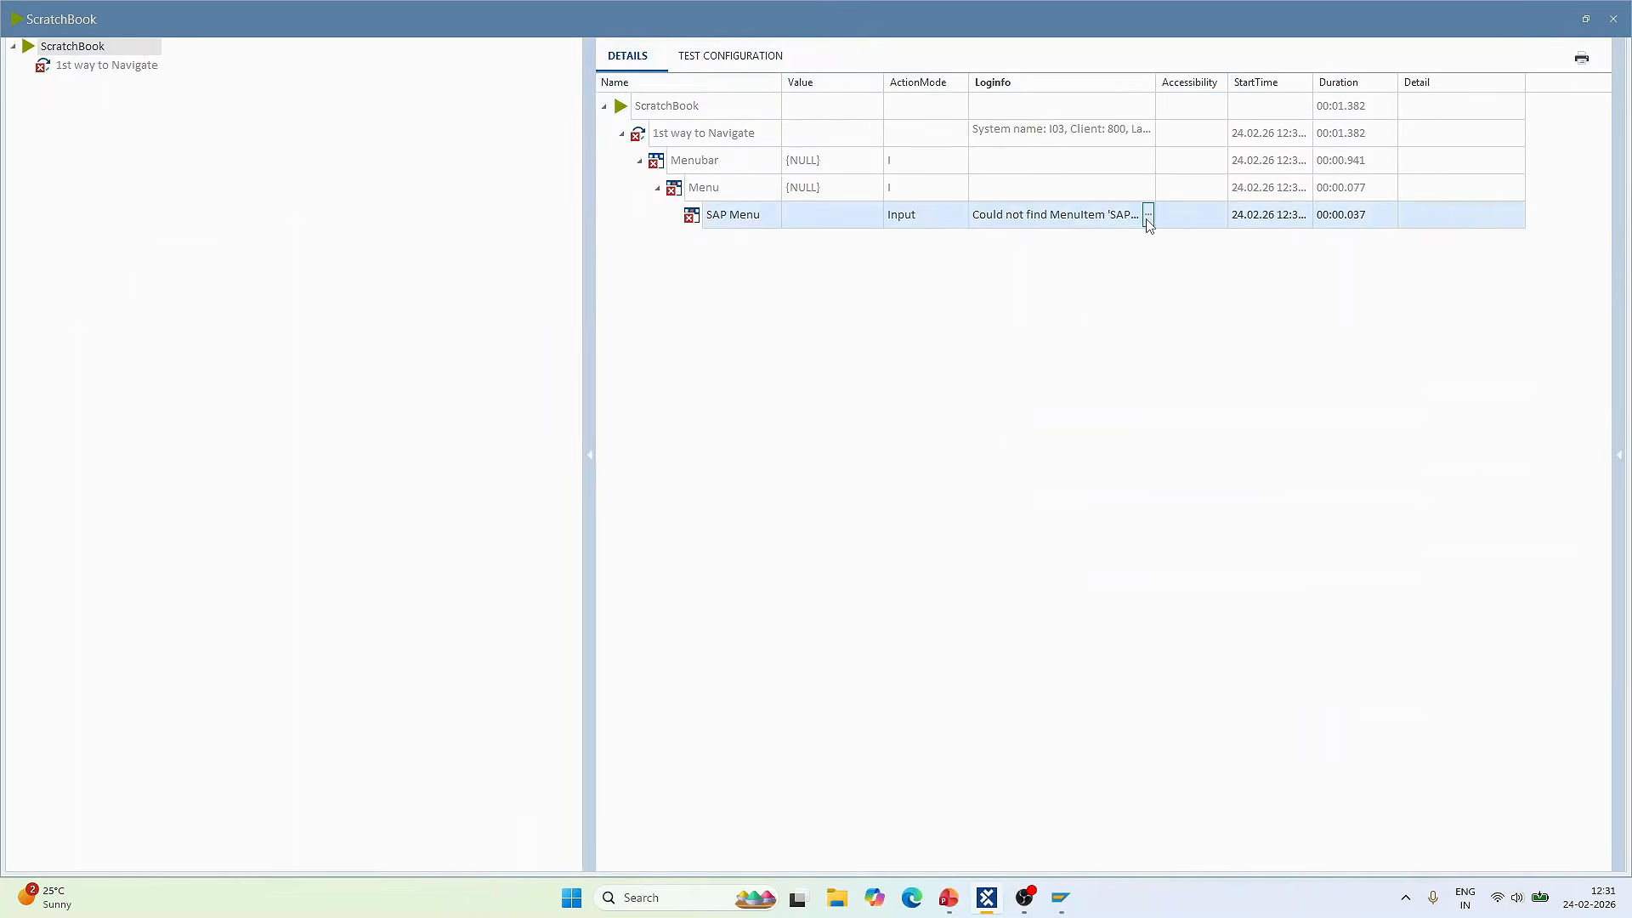
click(1148, 216)
click(1612, 19)
- Rename the SAP Menu entry nested under Menu to SAP menu, with a lowercase m
click(502, 358)
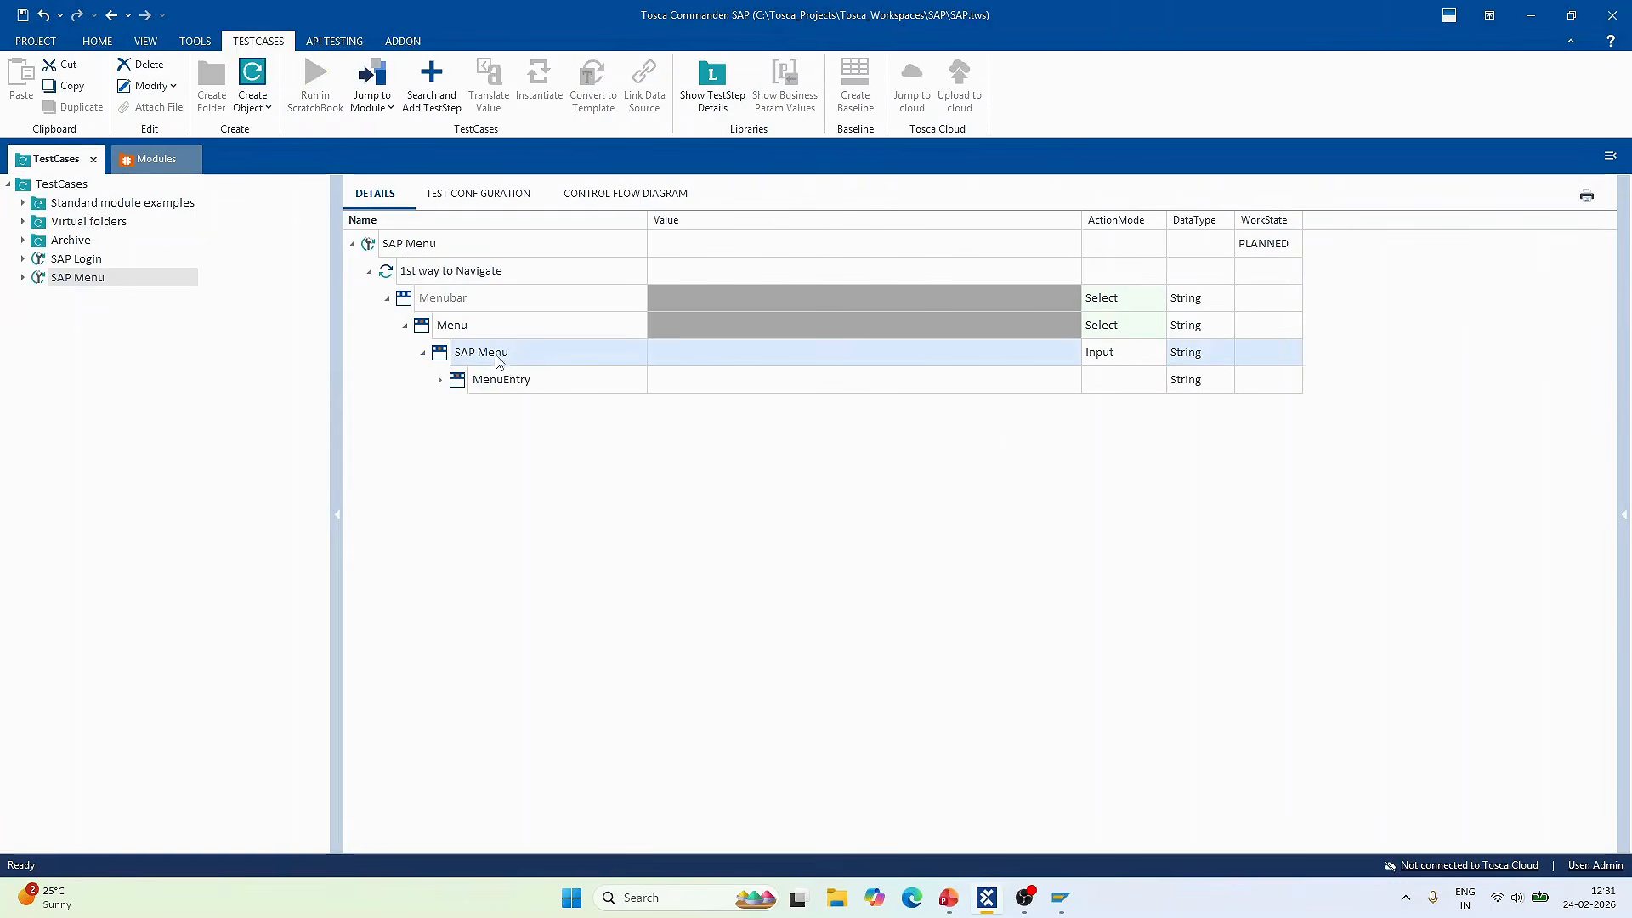
click(491, 357)
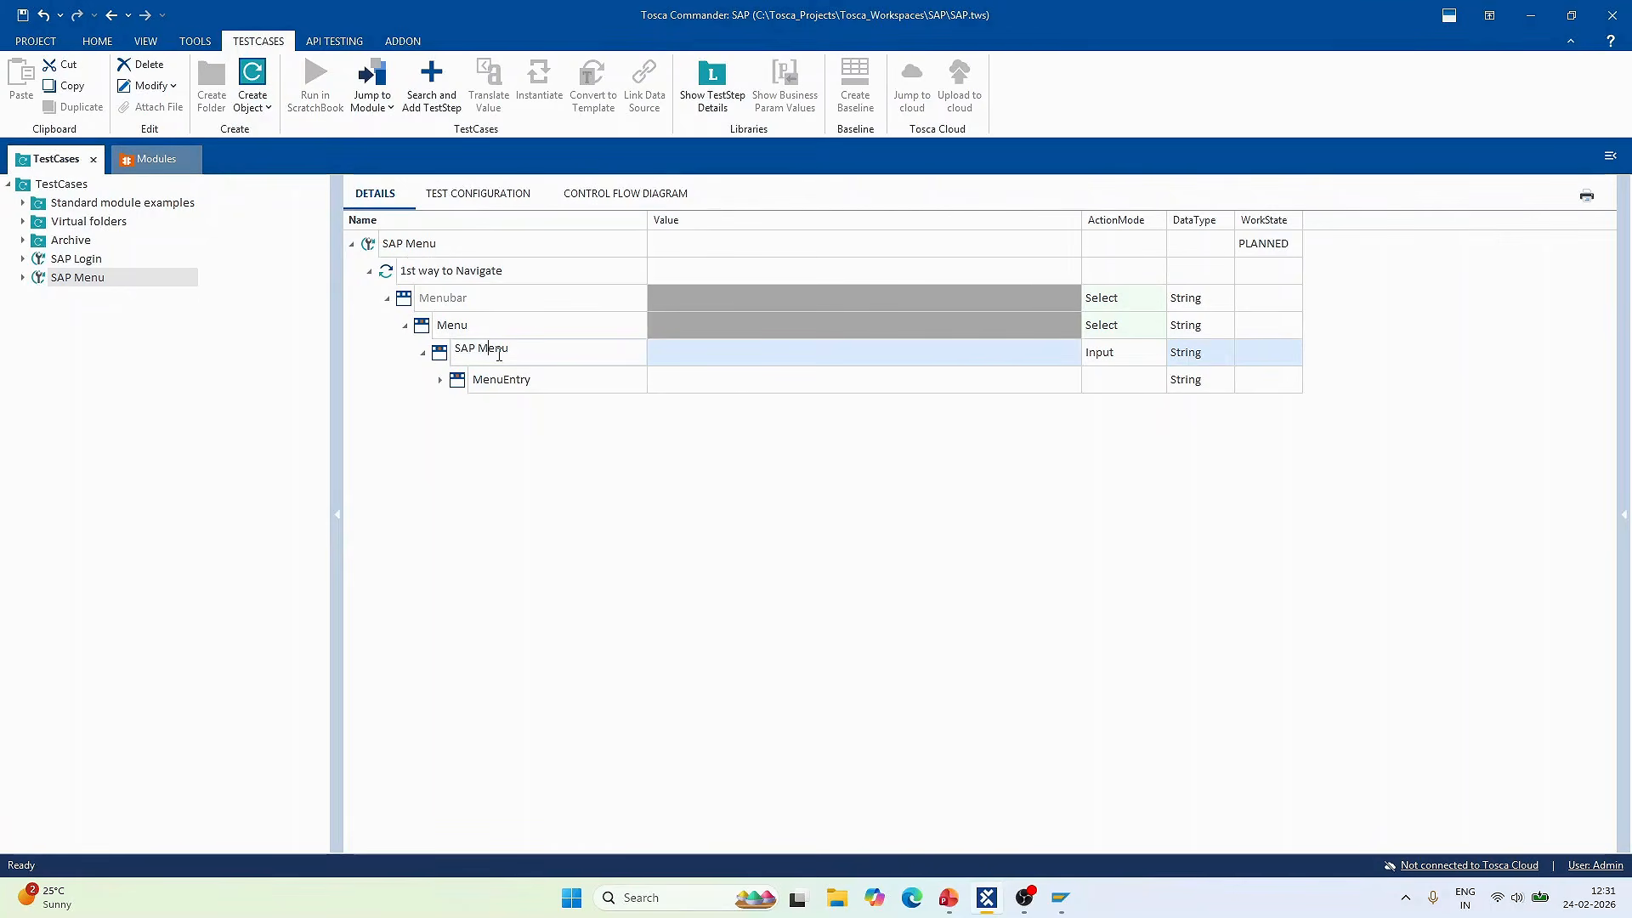
key(BackSpace)
text(m)
click(617, 484)
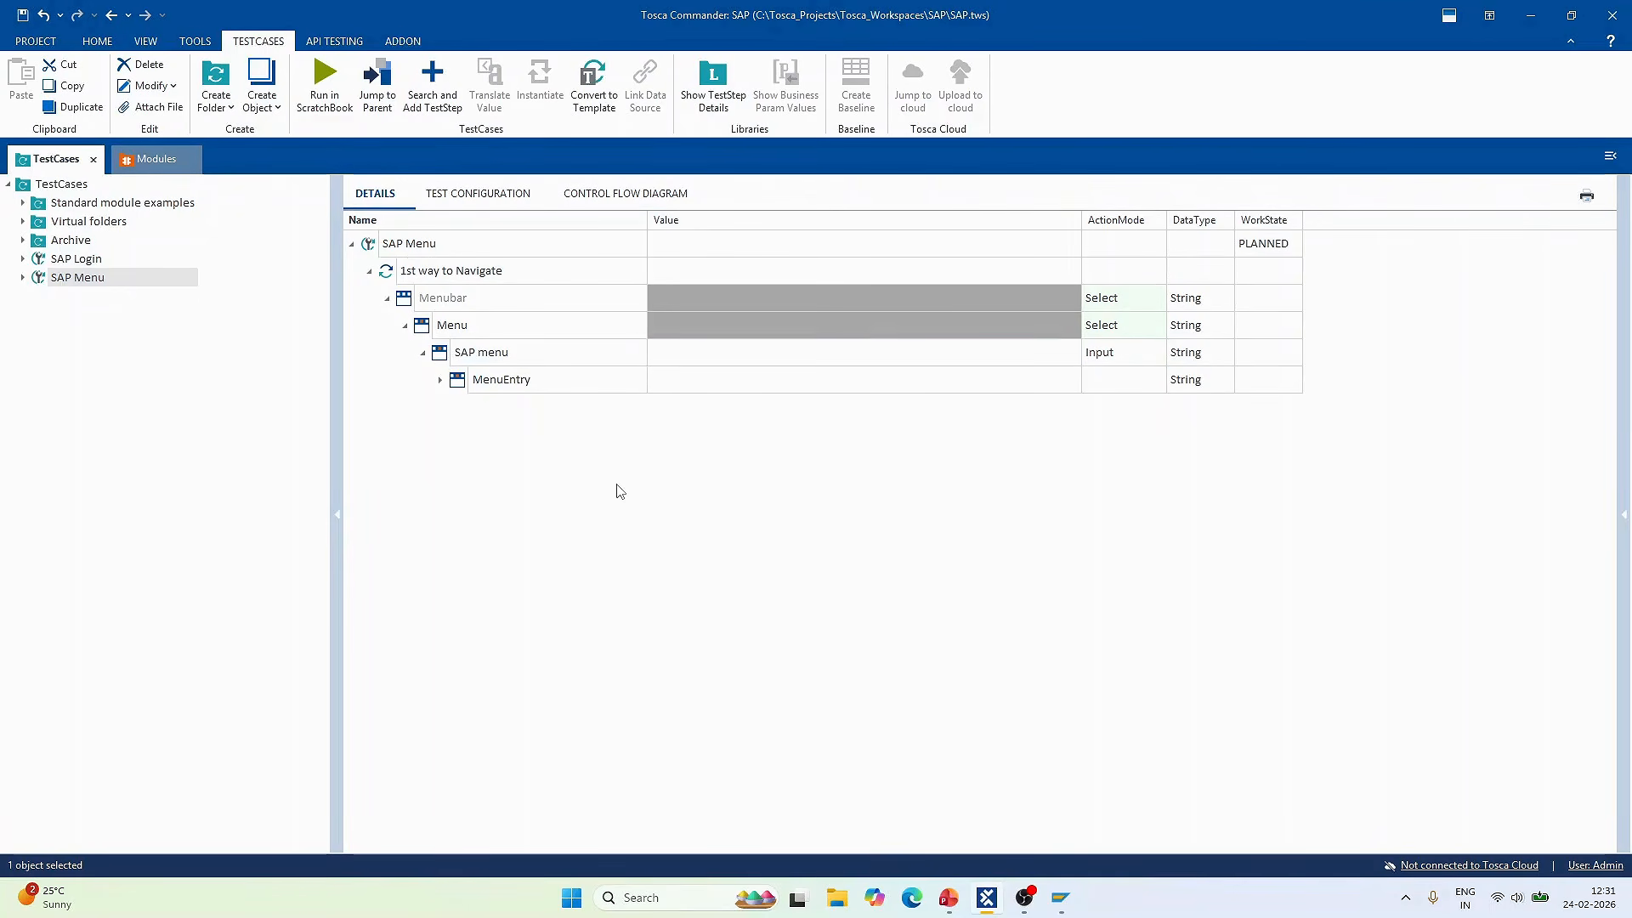
click(518, 391)
- Switch to SAP Easy Access and capture a screenshot of the expanded path System > Services > Jobs > Job Overview
key(alt+Tab)
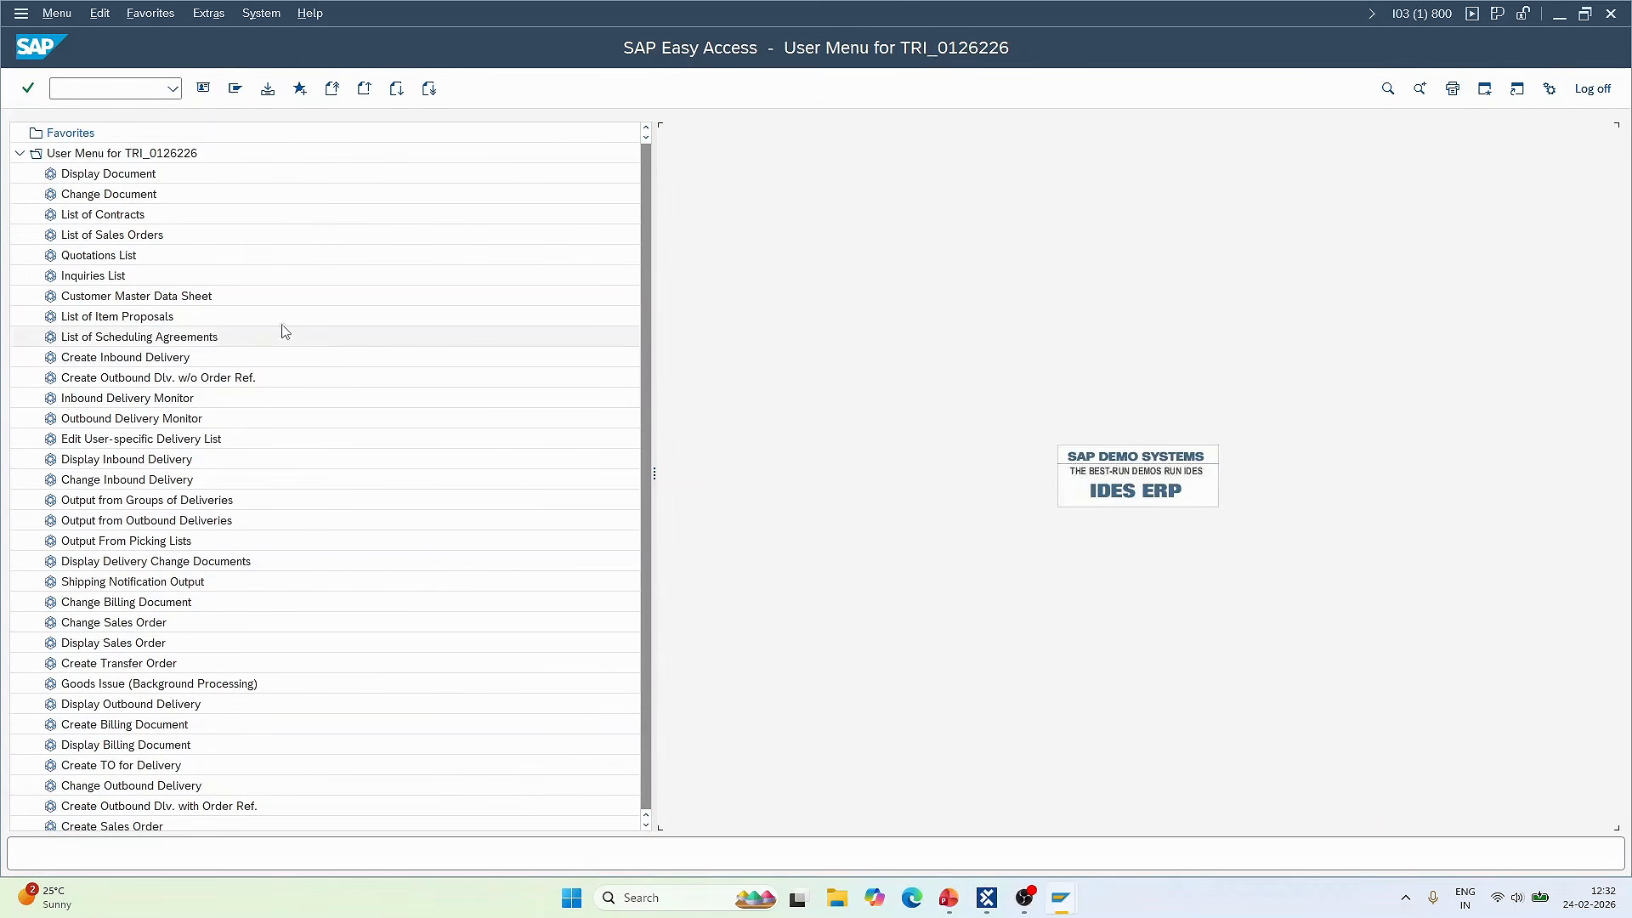
click(258, 15)
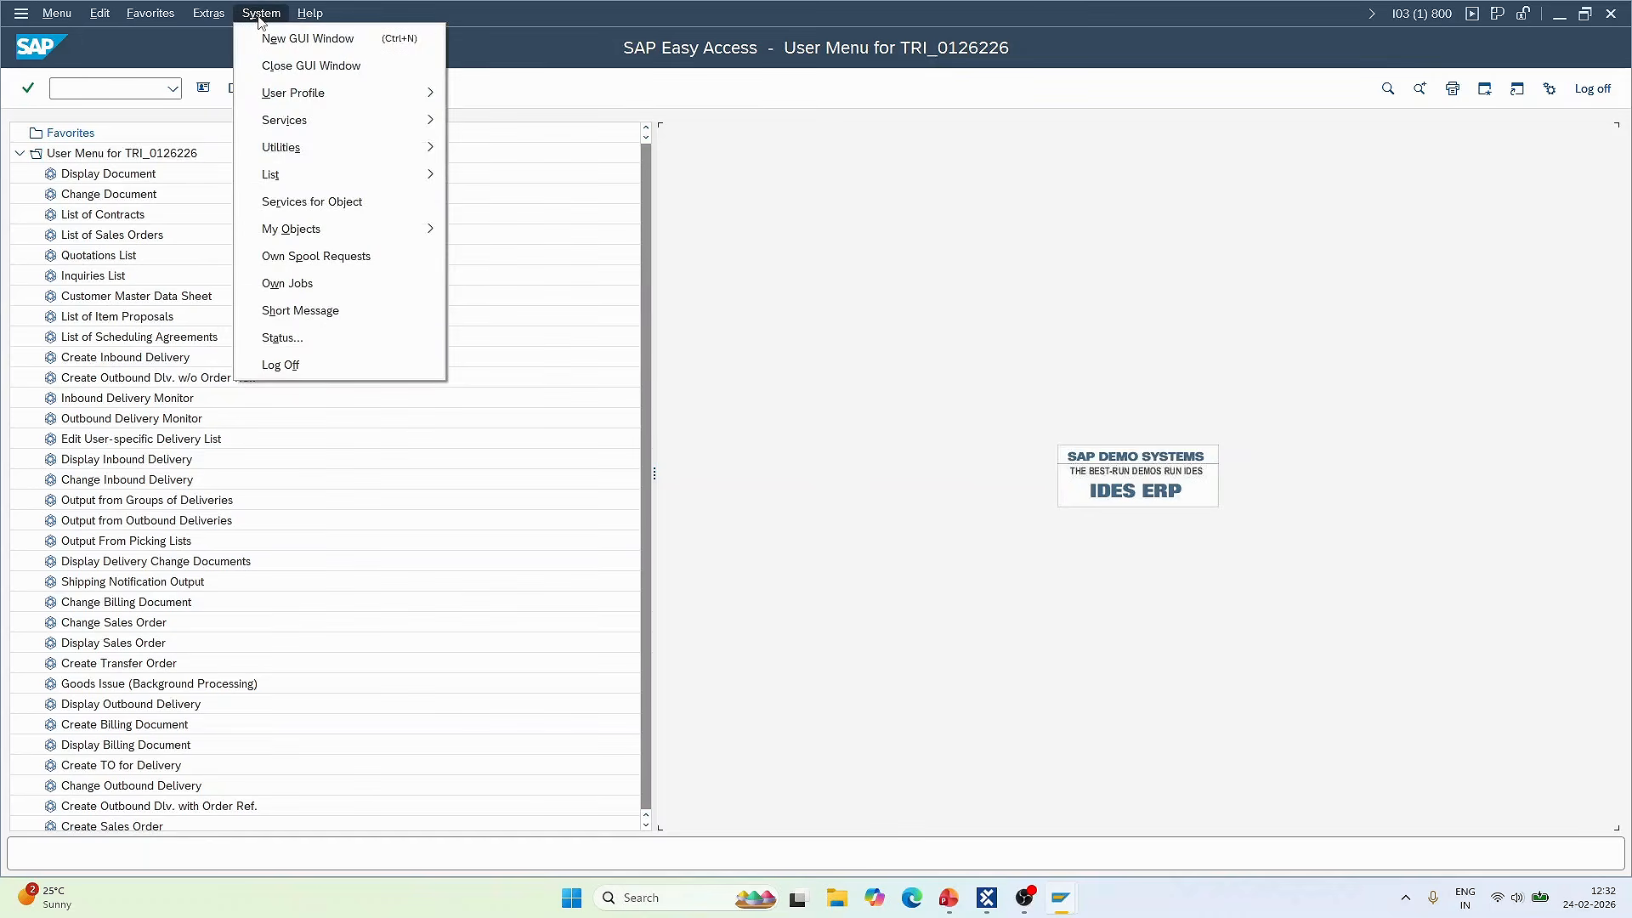
mouse_move(328, 125)
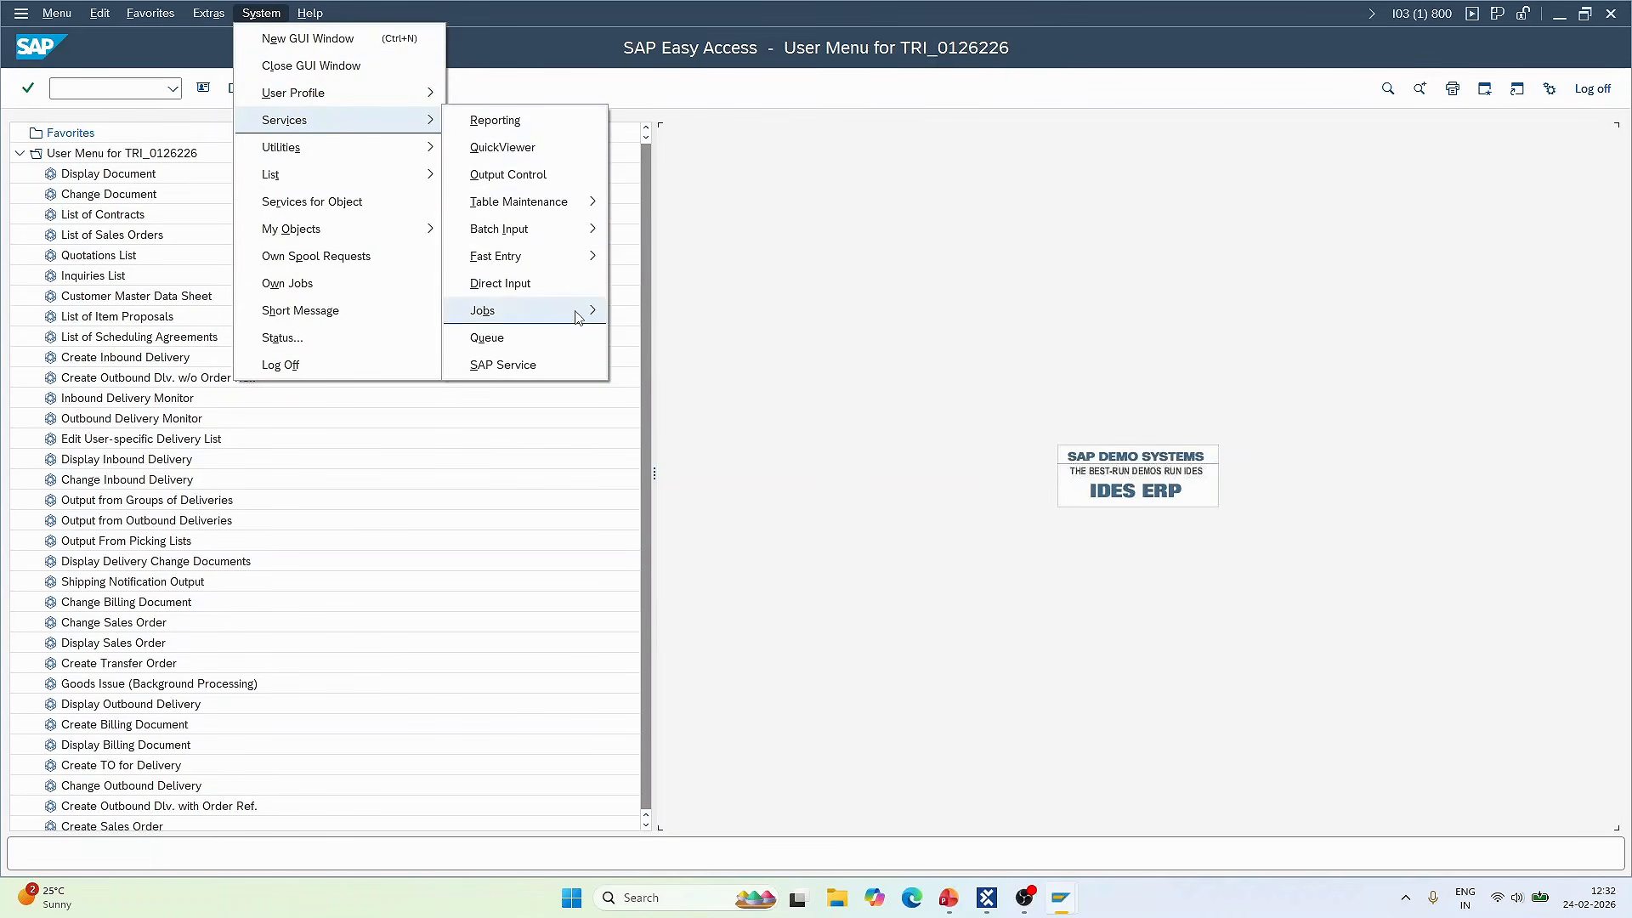
mouse_move(577, 317)
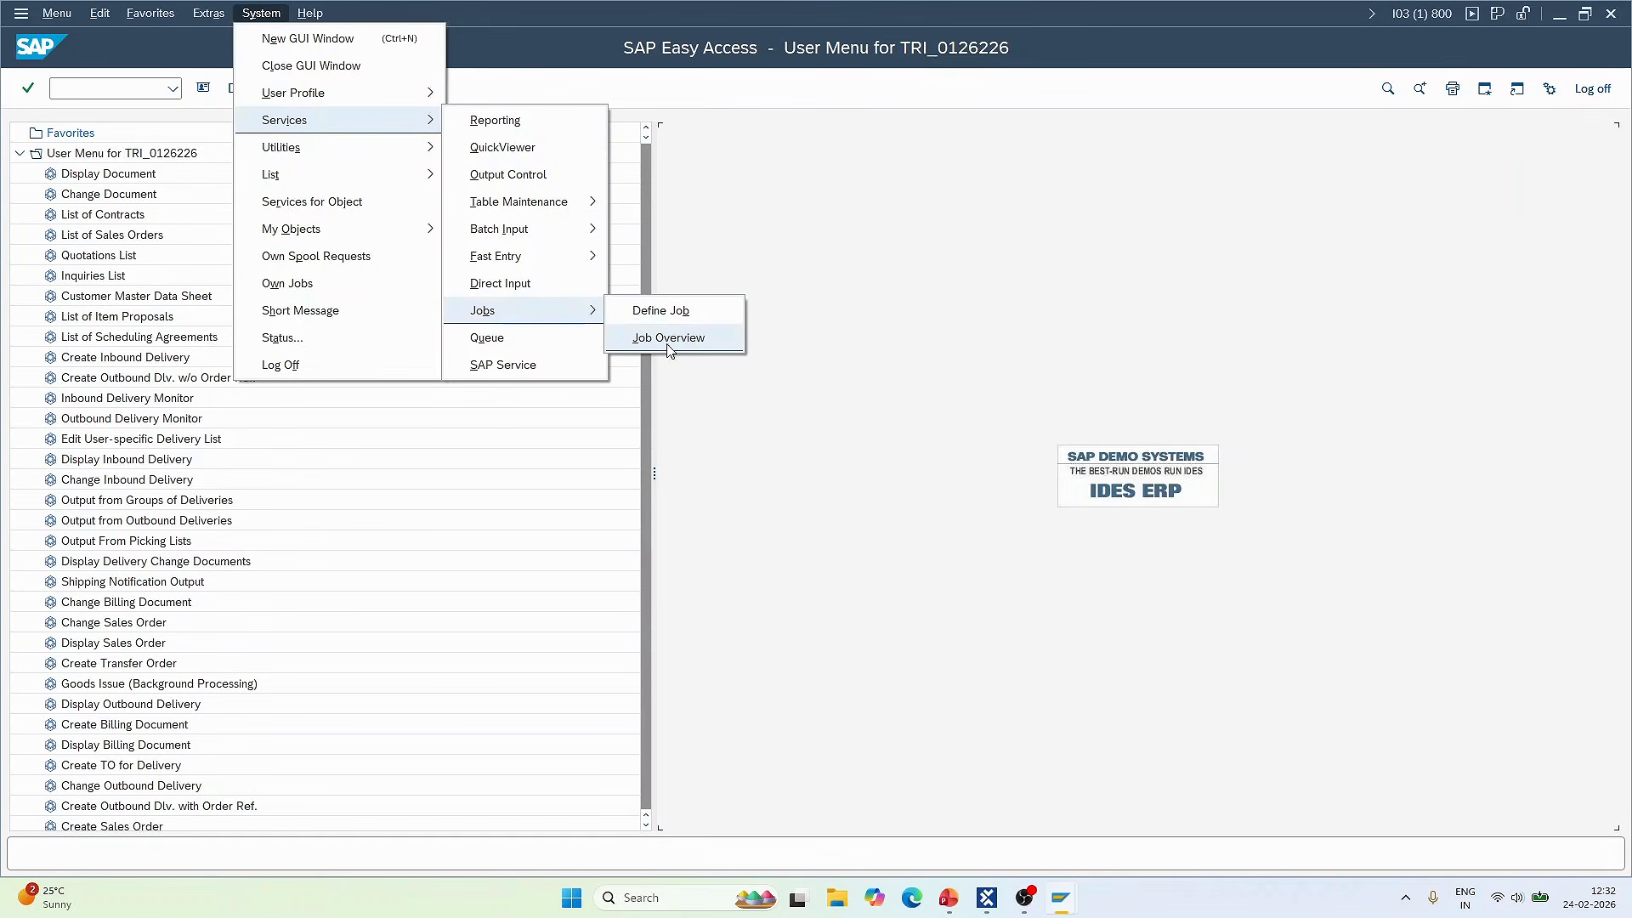
key(super+shift+s)
drag(138, 4, 852, 449)
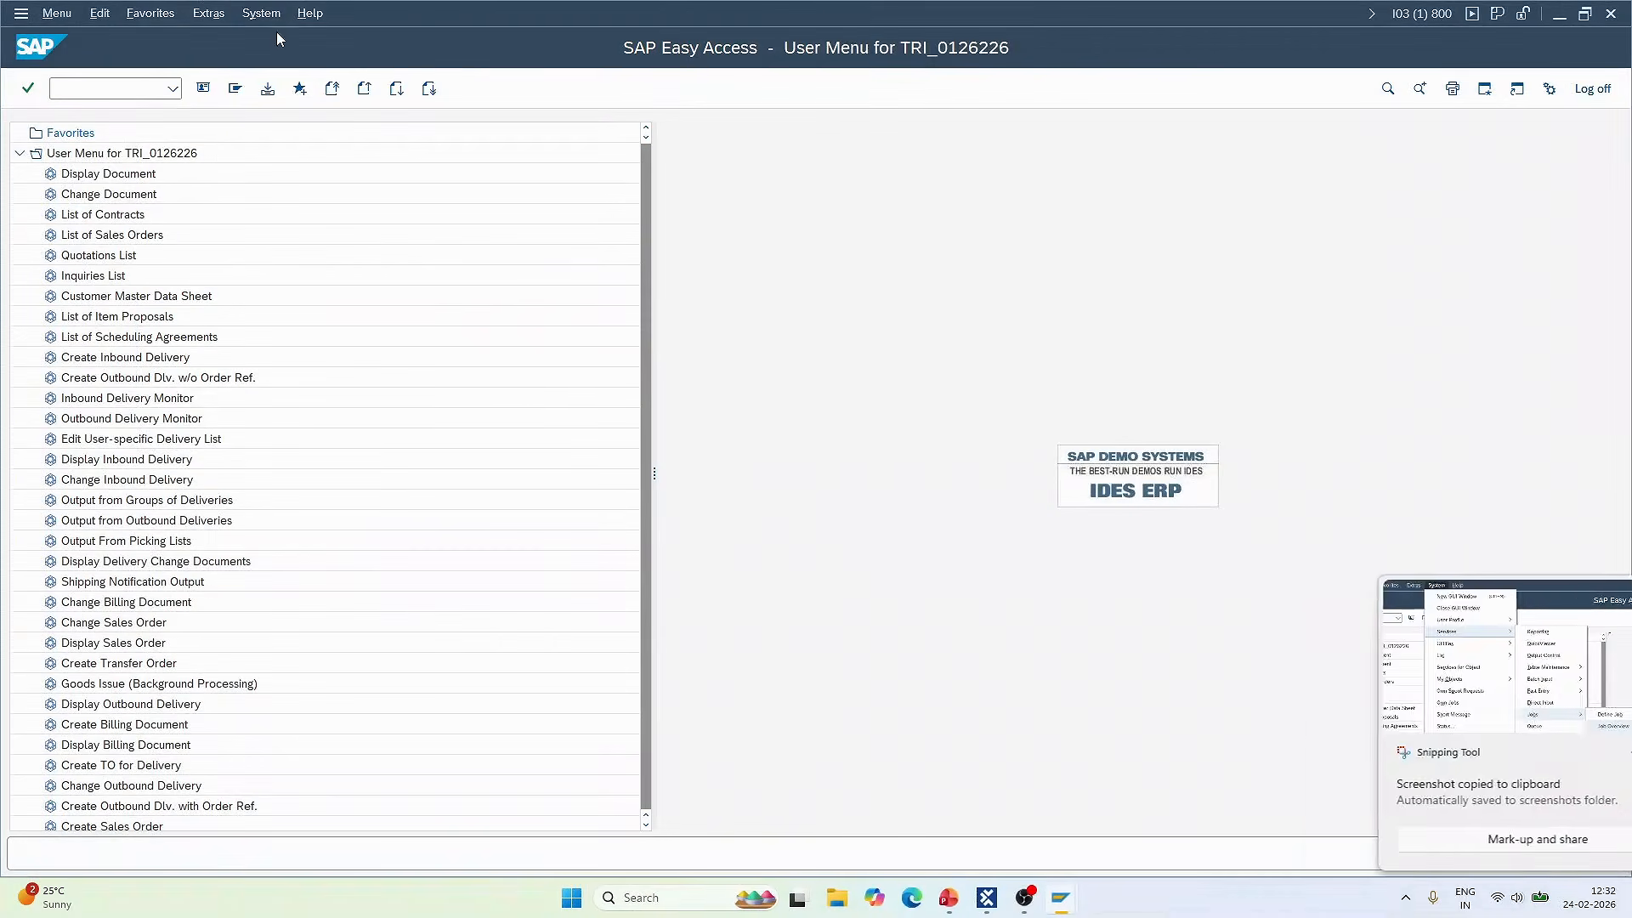
- Try to open Job Overview through System > Services > Jobs
click(261, 12)
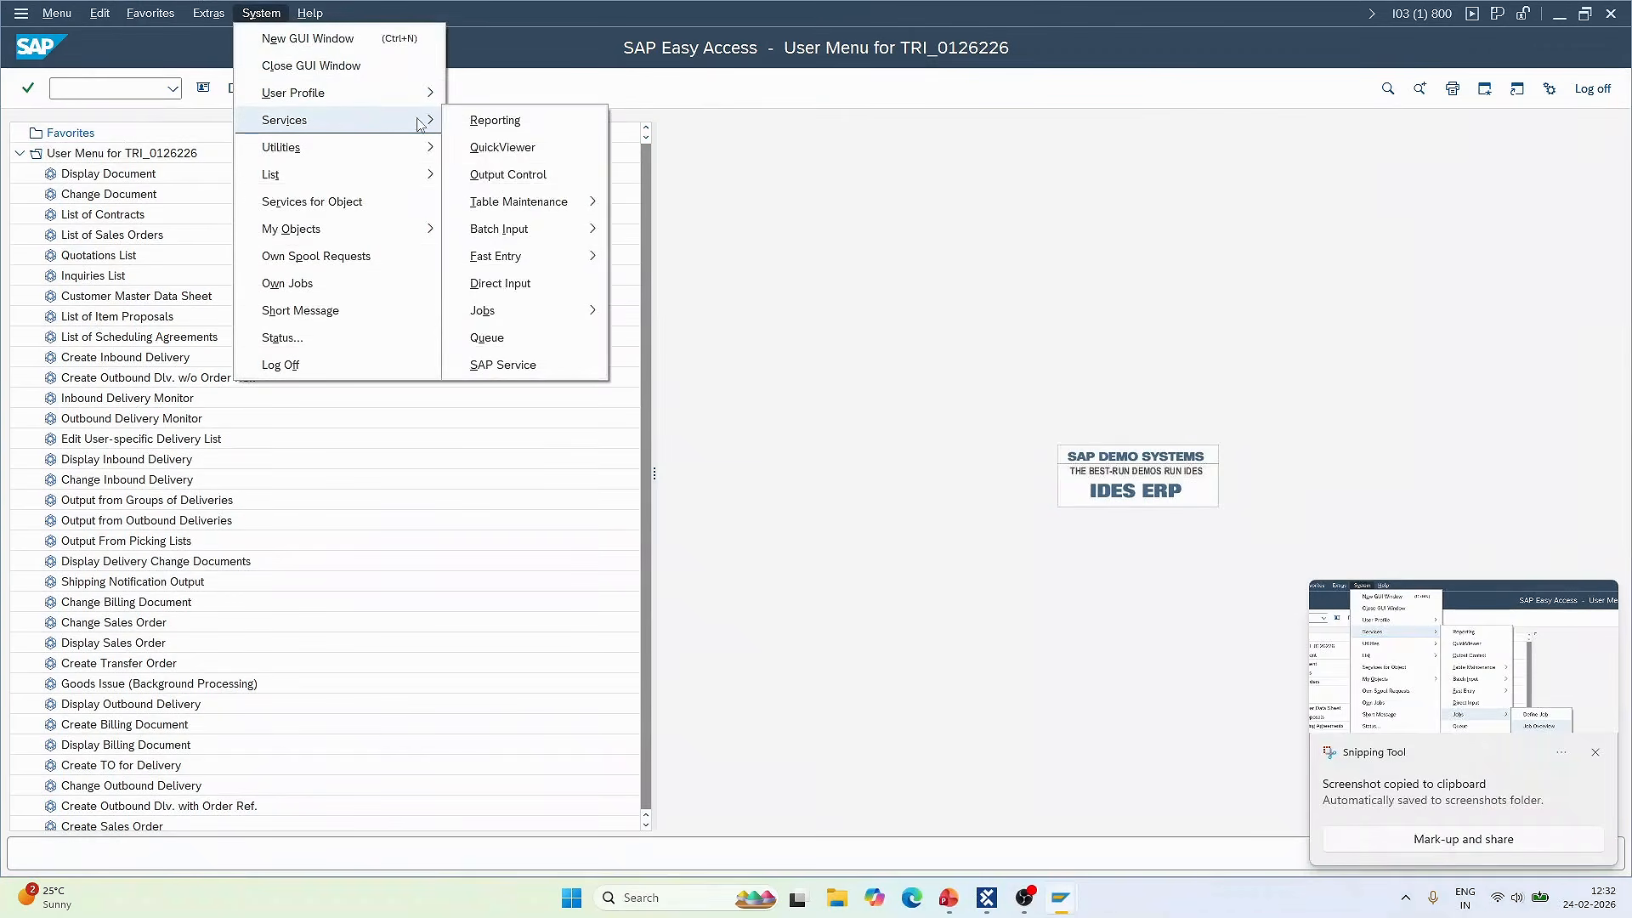
mouse_move(587, 311)
click(669, 338)
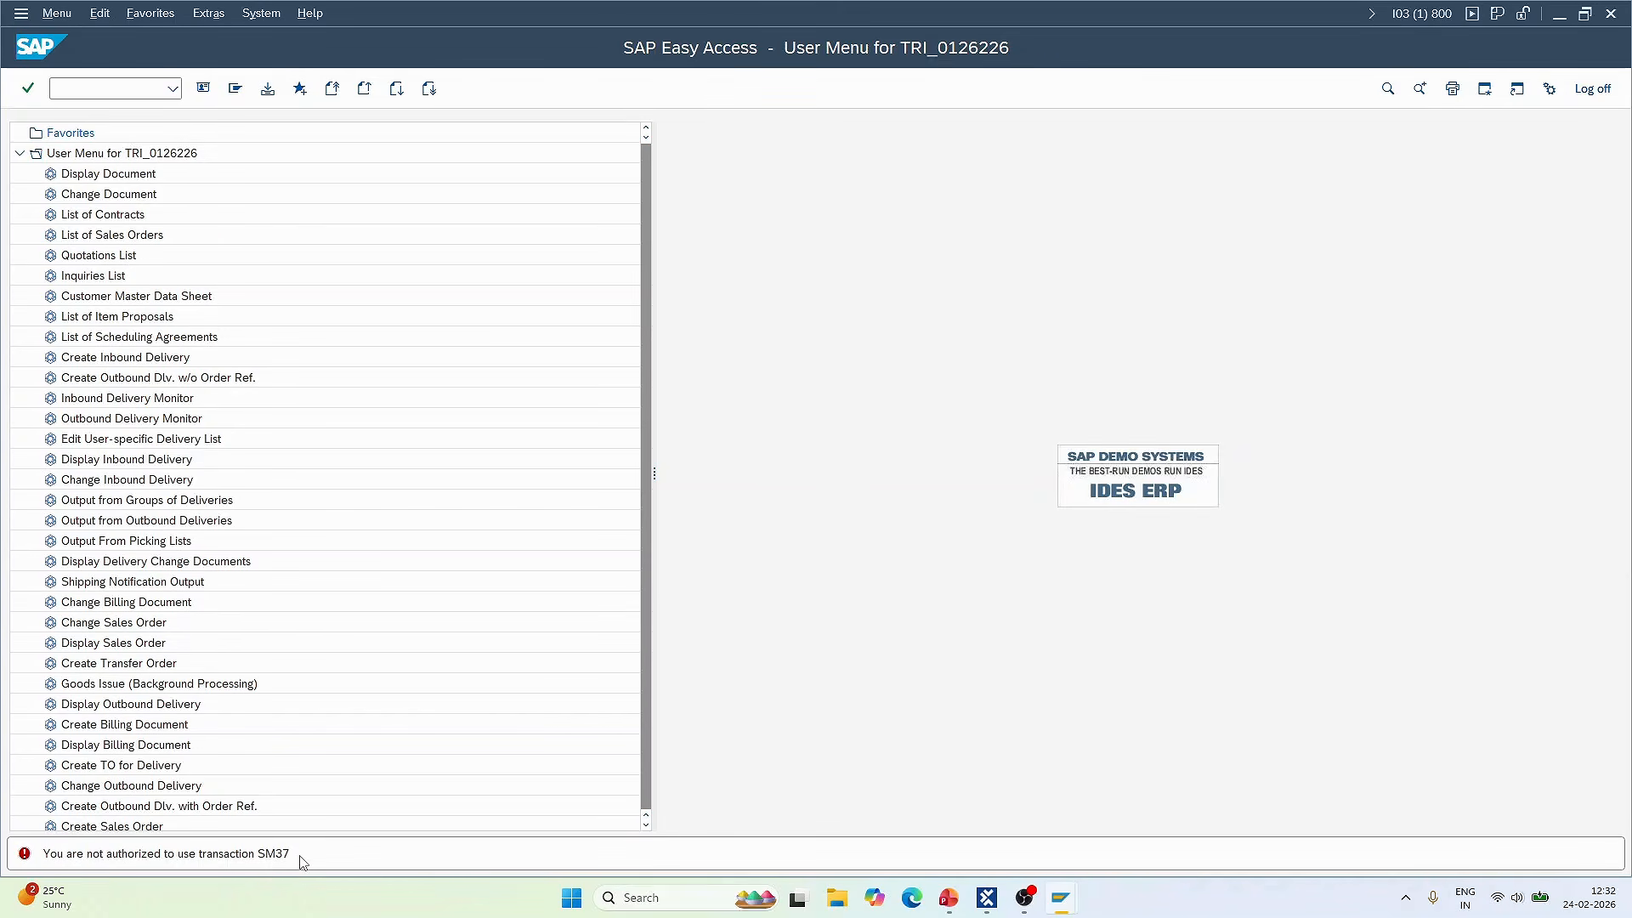
- Switch SAP Easy Access to the SAP menu and back to the user menu
click(57, 13)
click(80, 67)
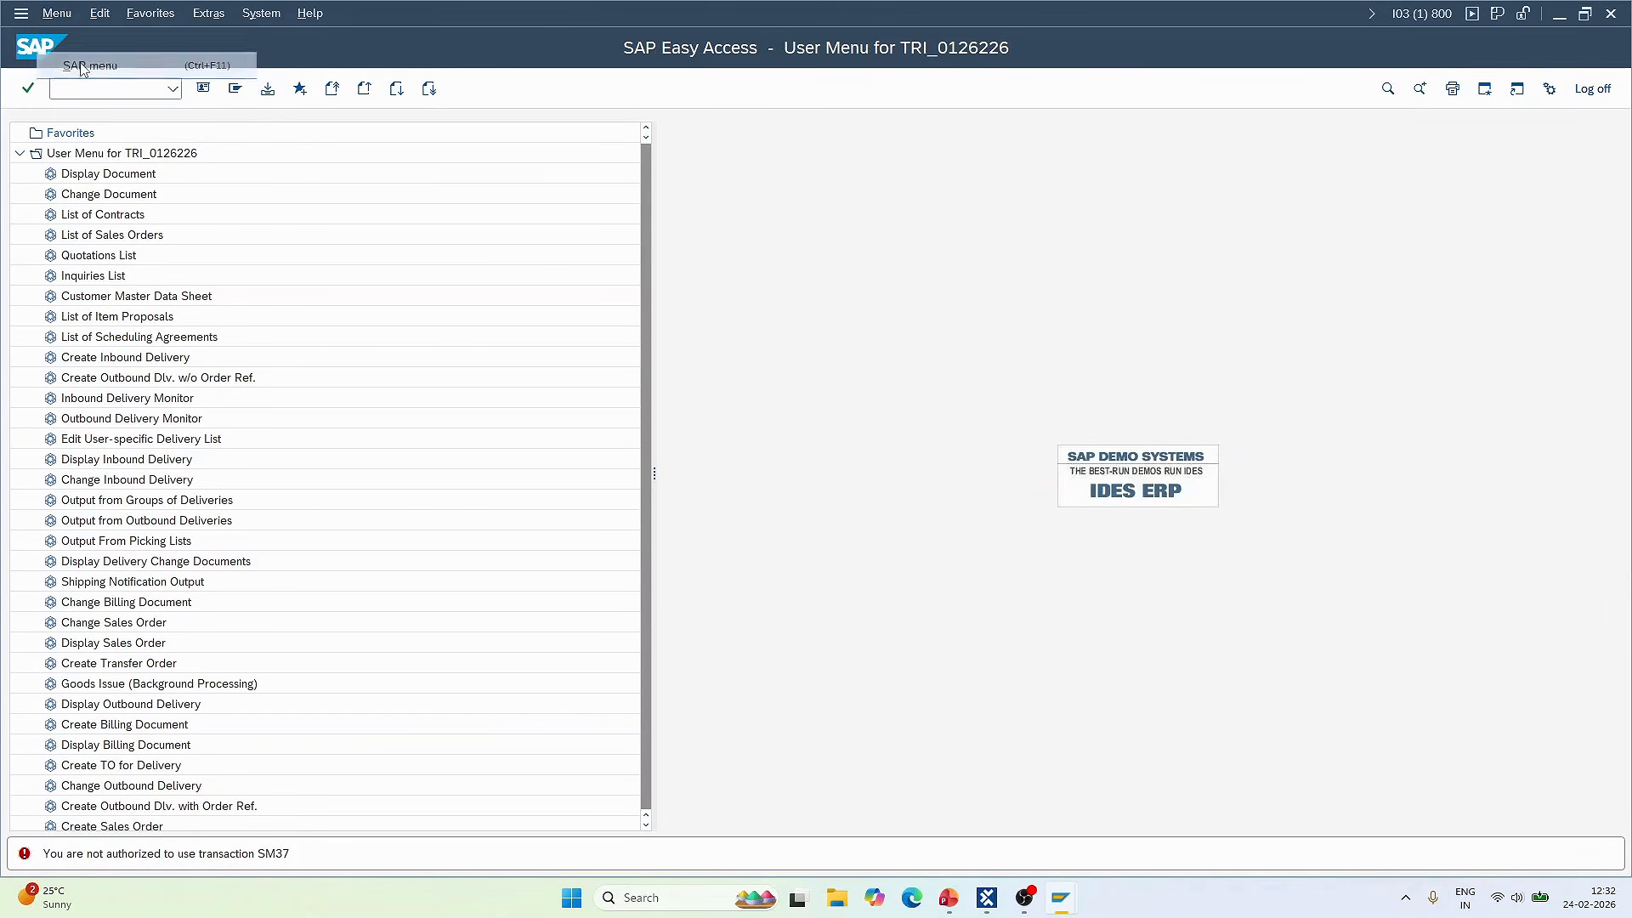
click(57, 13)
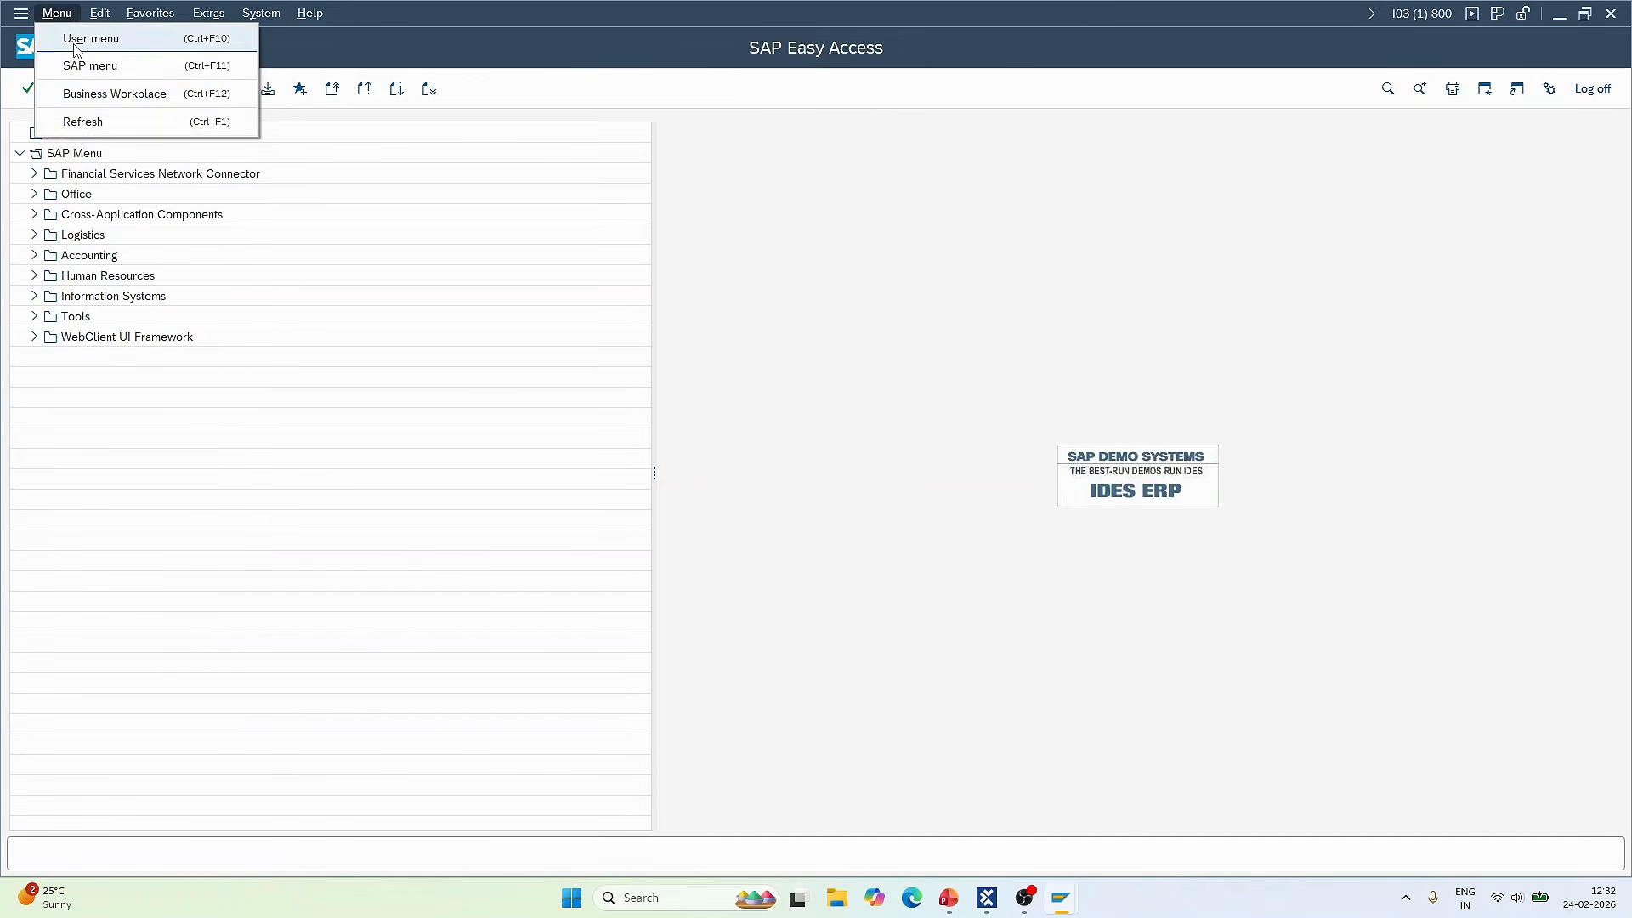
click(76, 42)
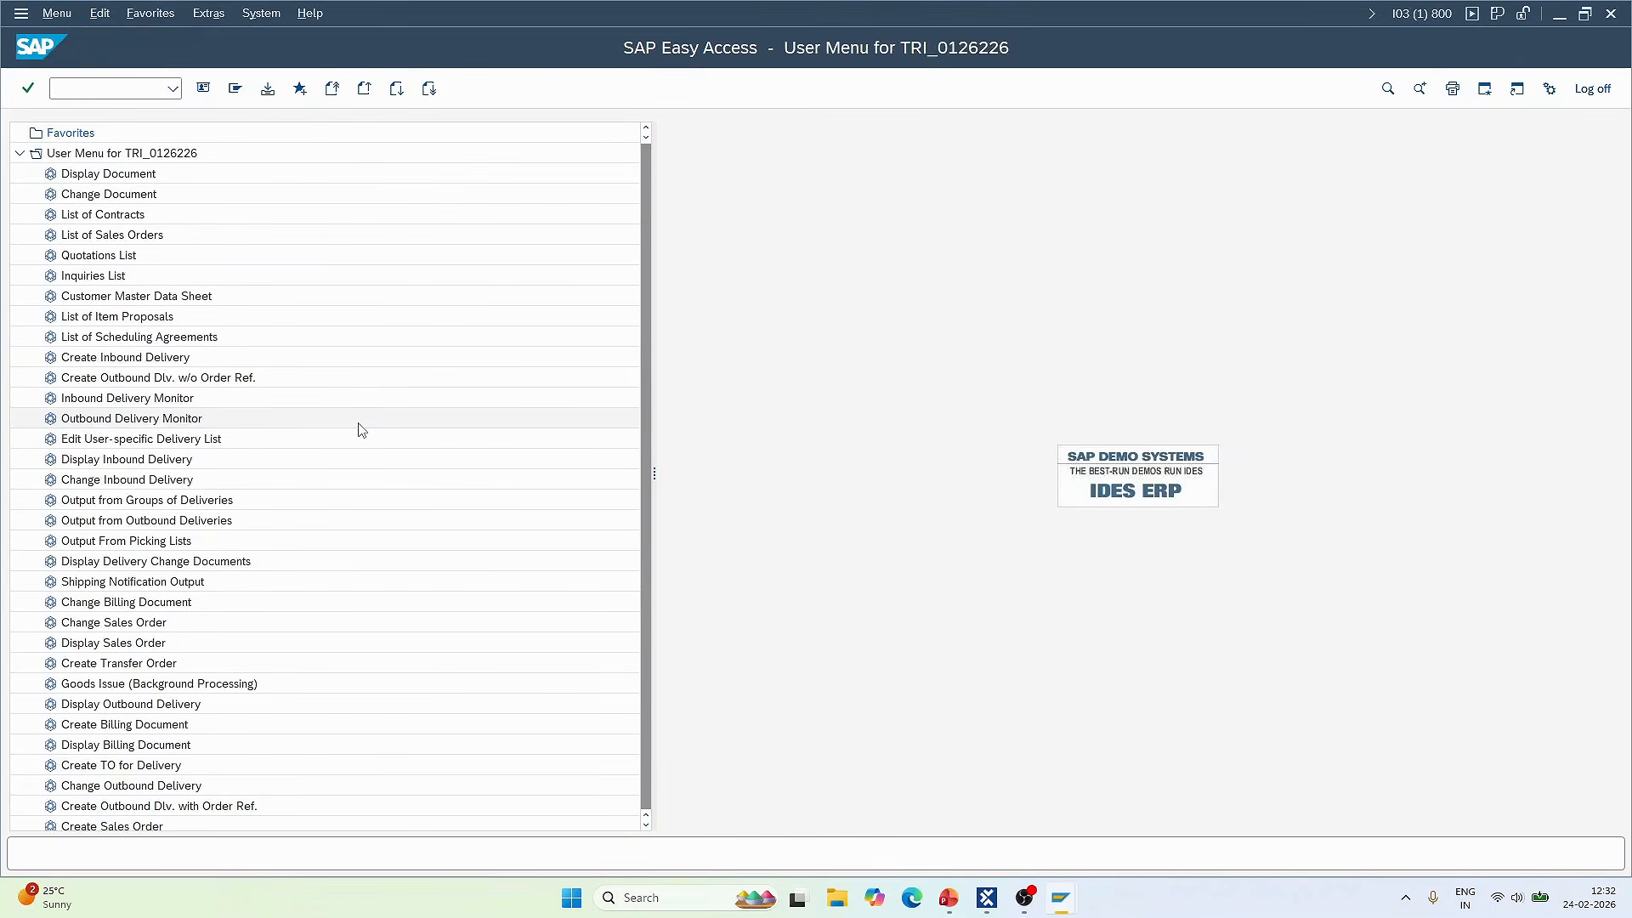
- Return to Tosca Commander, collapse 1st way to Navigate, and add a test step from the SAP Menu module to the SAP Menu test case
key(alt+Tab)
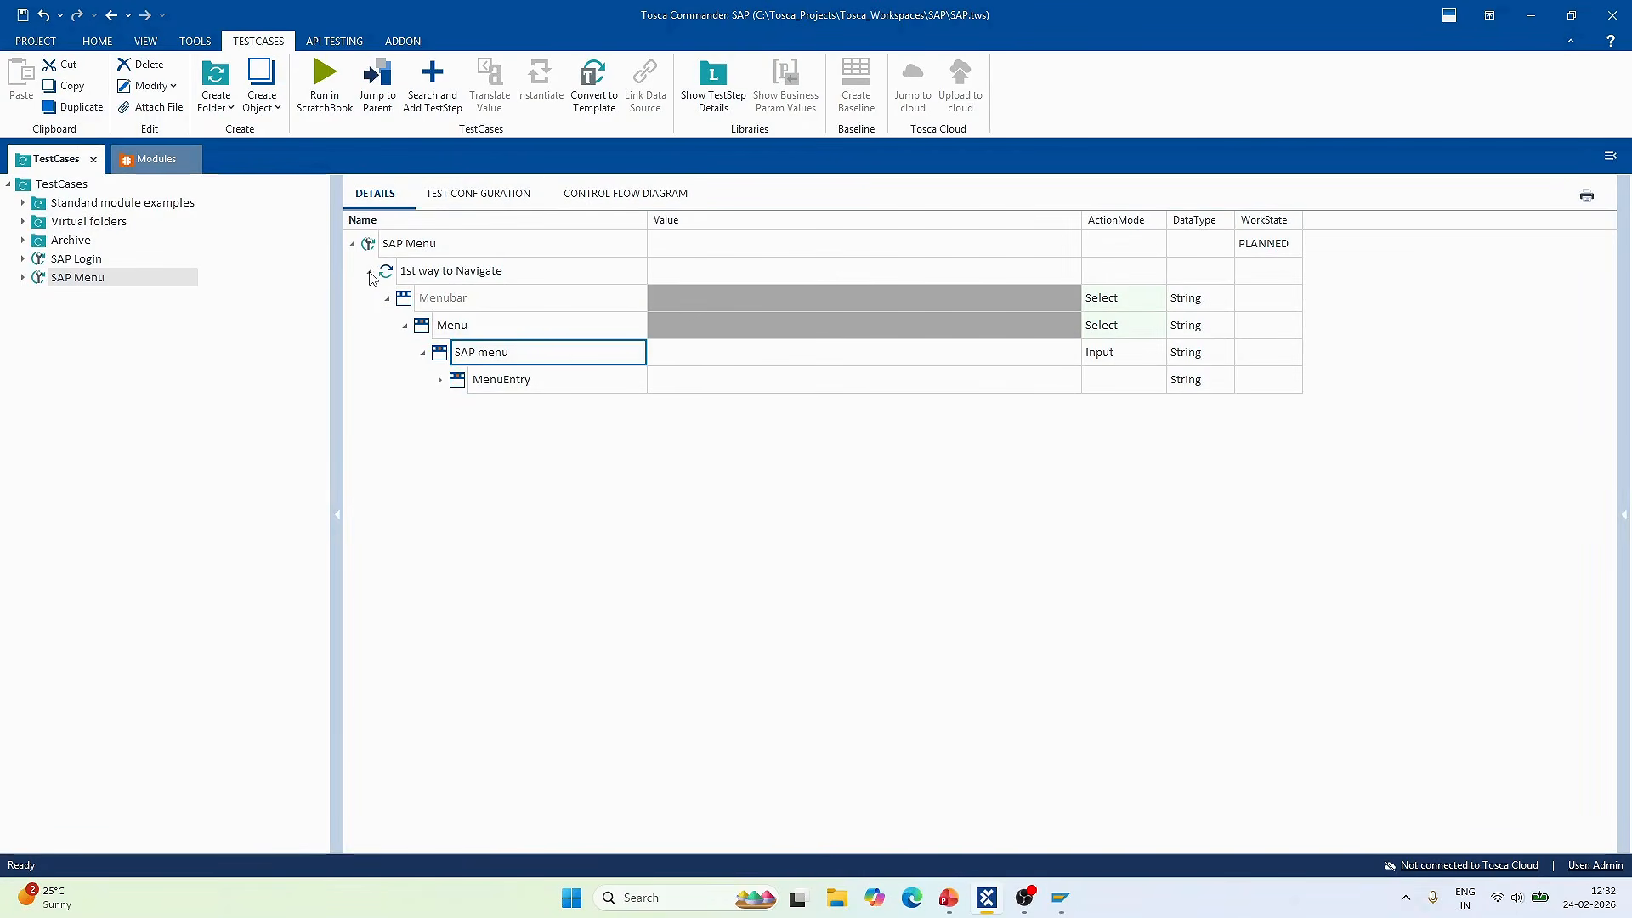
click(370, 273)
right_click(374, 247)
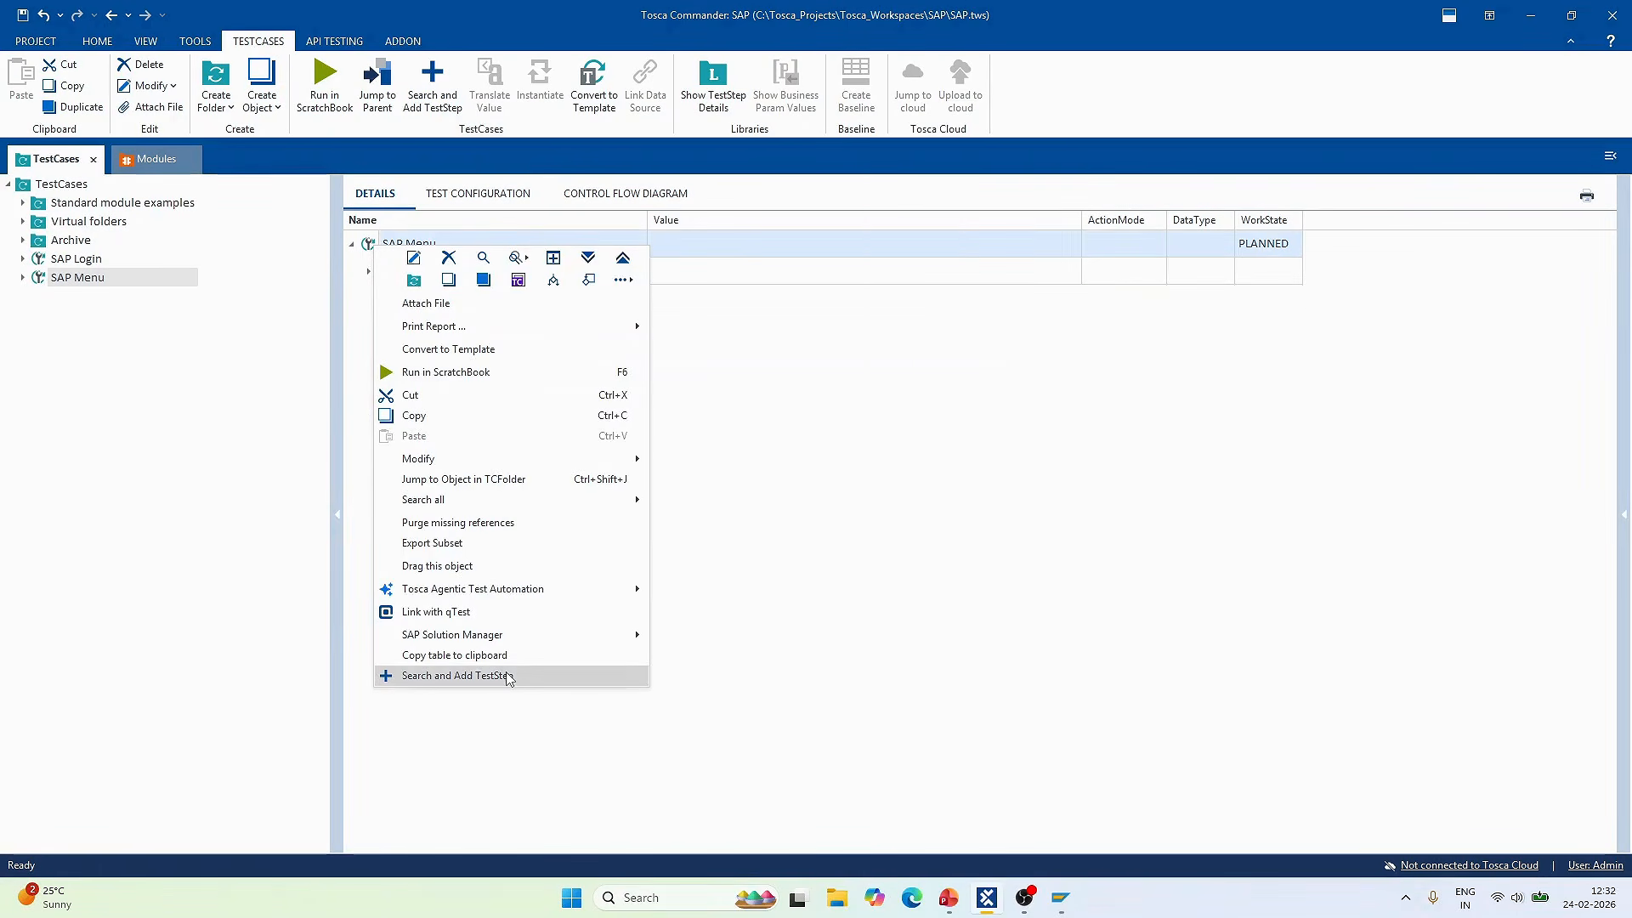
click(456, 676)
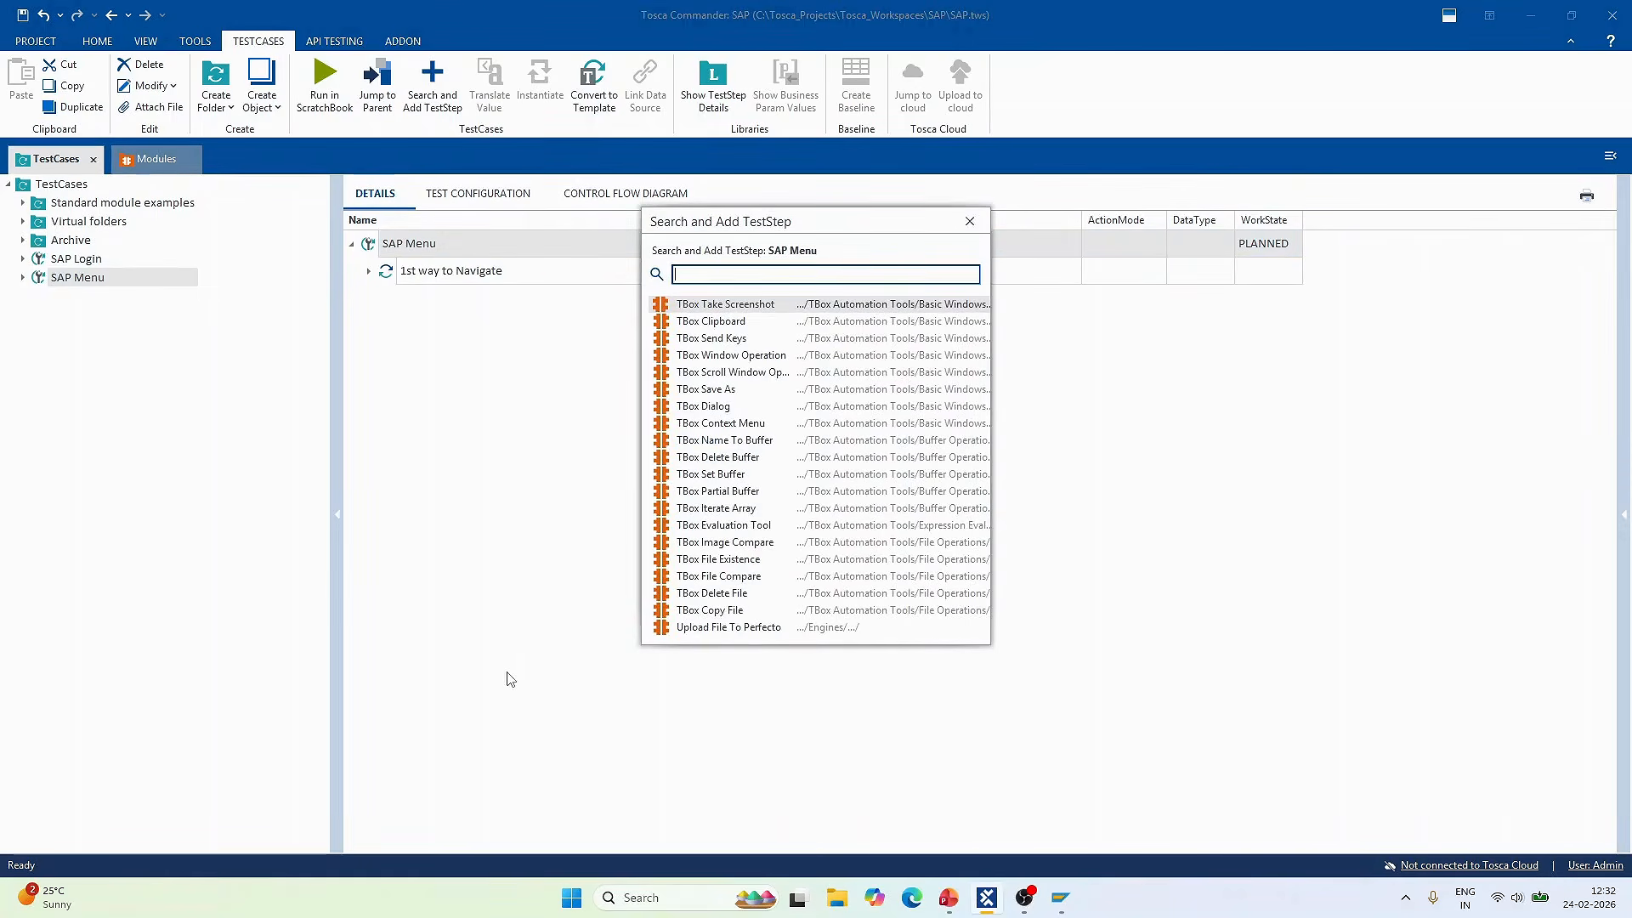
text(SAP Menu)
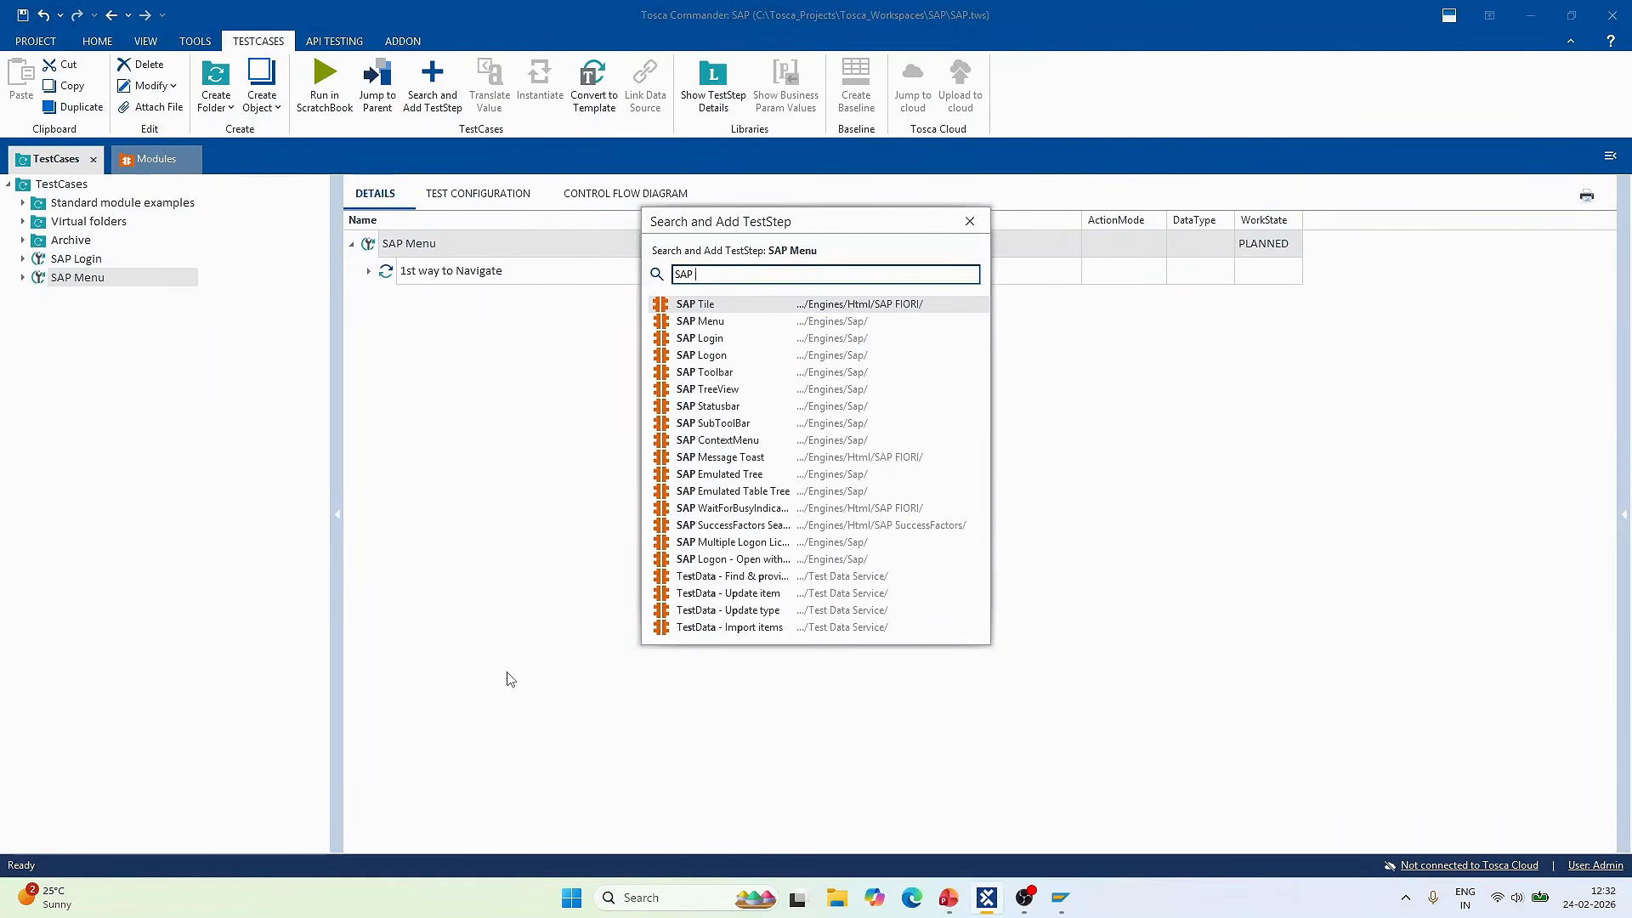
key(Return)
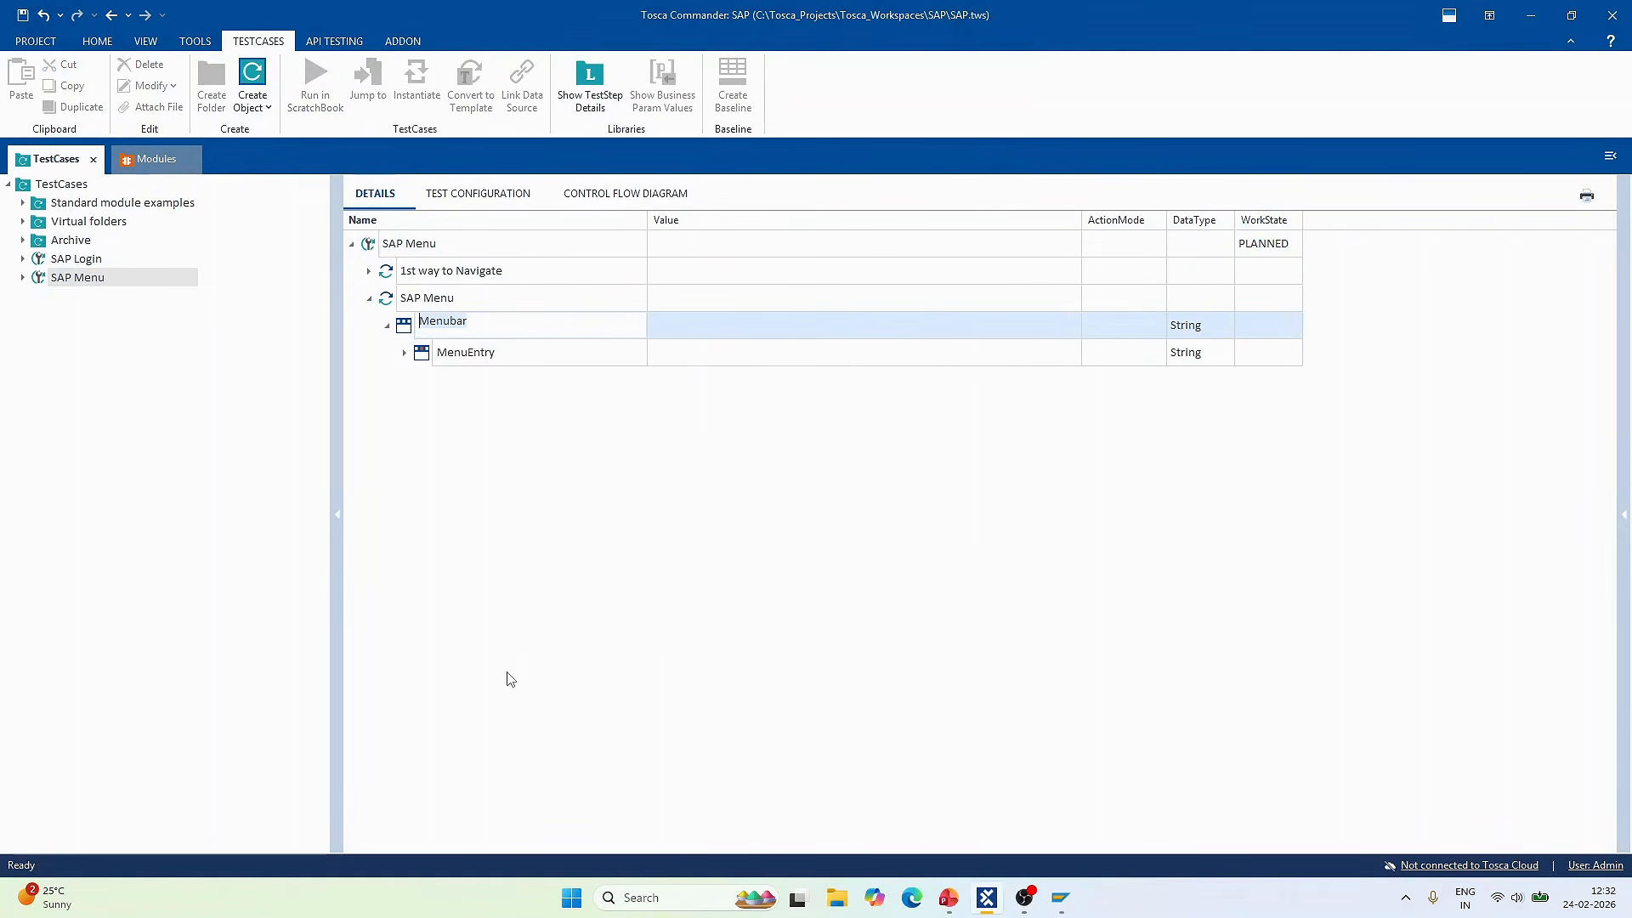
- Rename the newly added SAP Menu test step to 2nd Way to Navigate
click(467, 303)
click(467, 303)
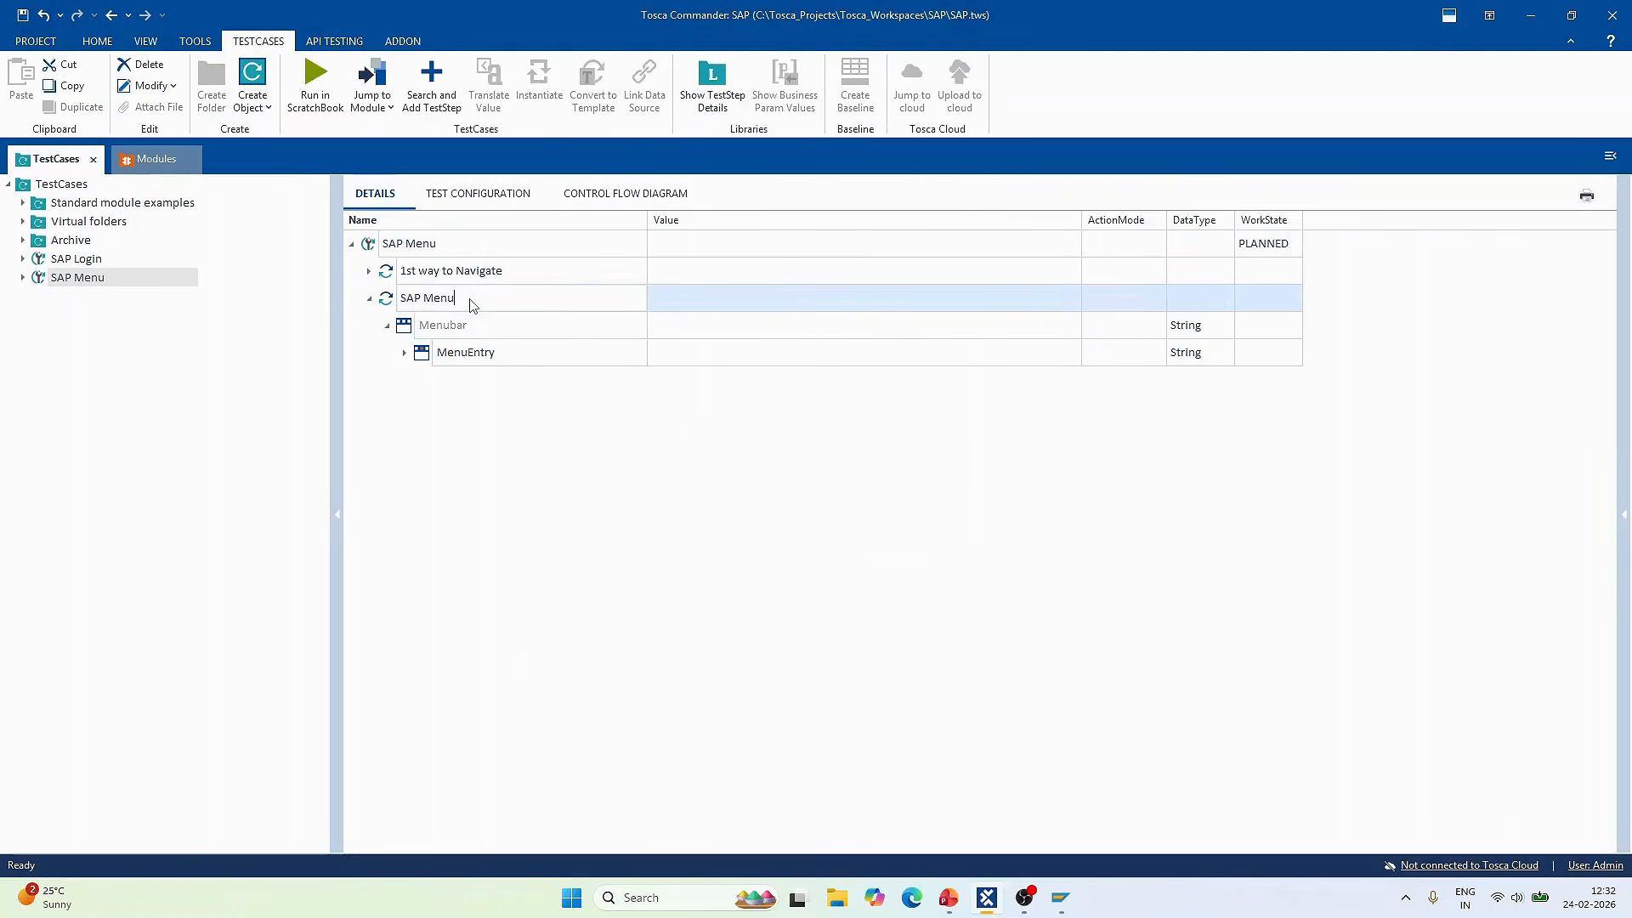
drag(463, 299, 384, 296)
text(2nd )
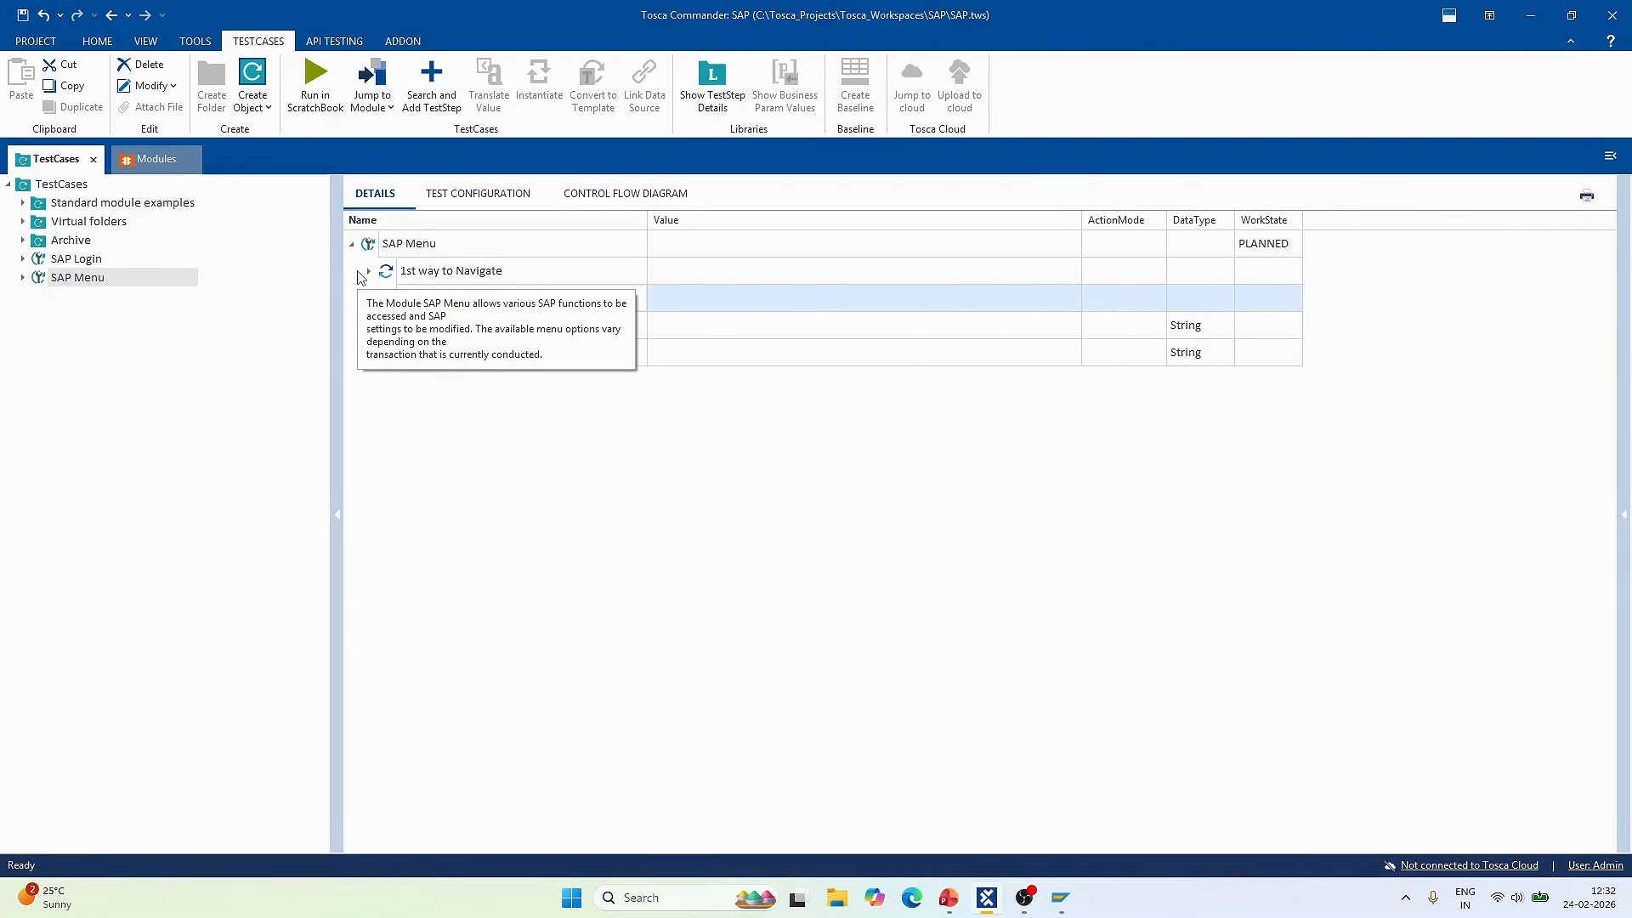
text(Way to Navigate)
click(510, 464)
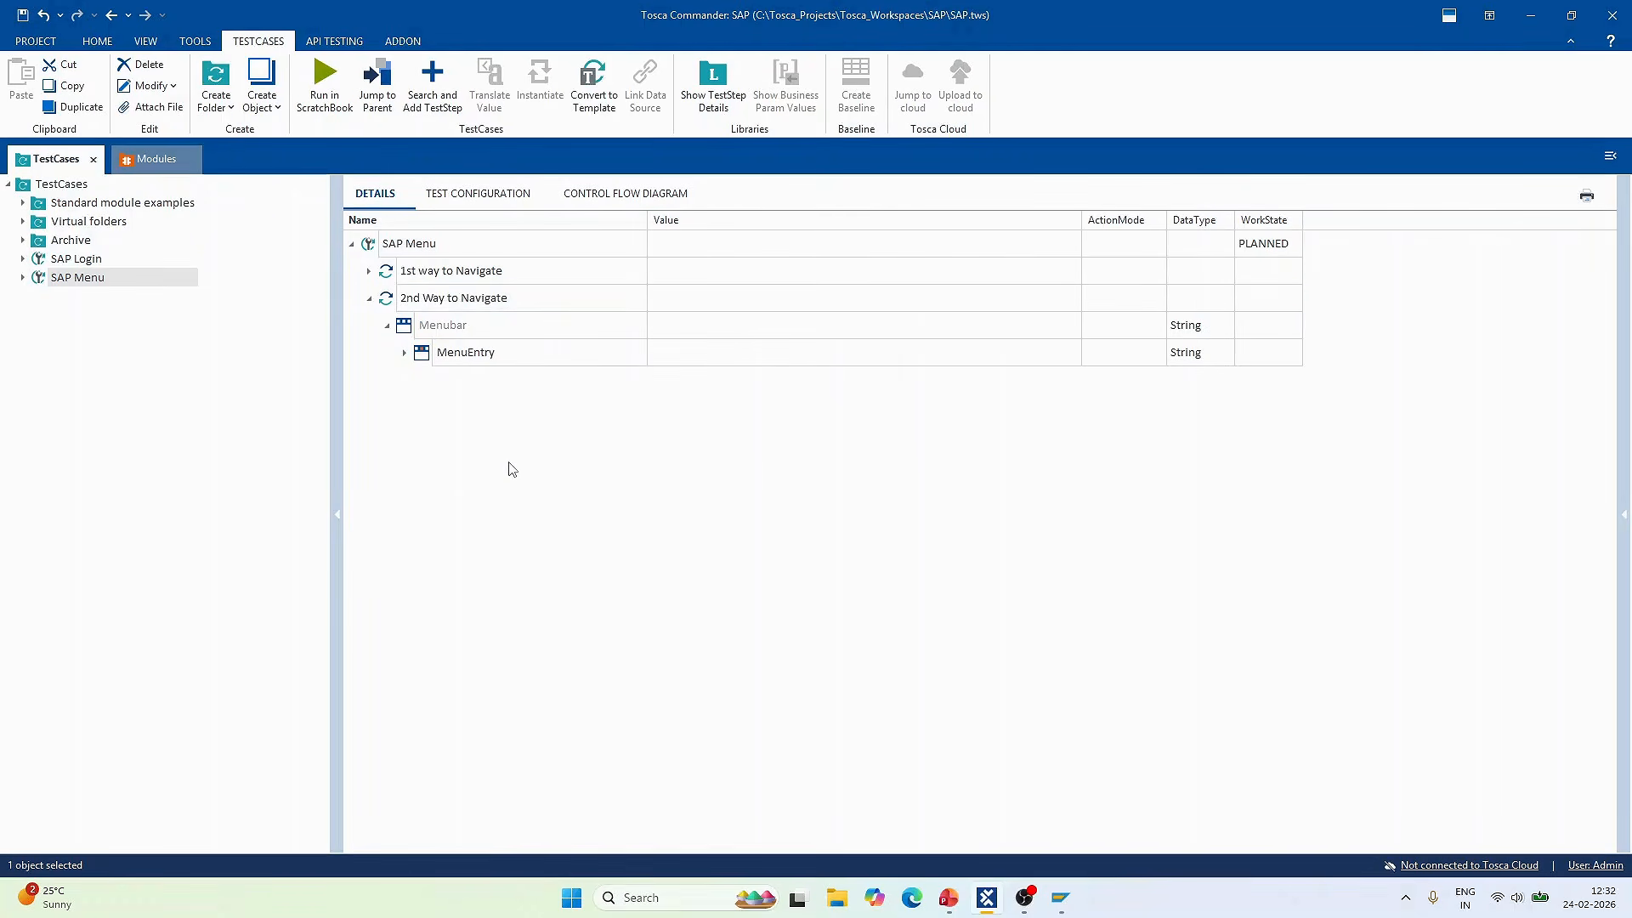
click(409, 330)
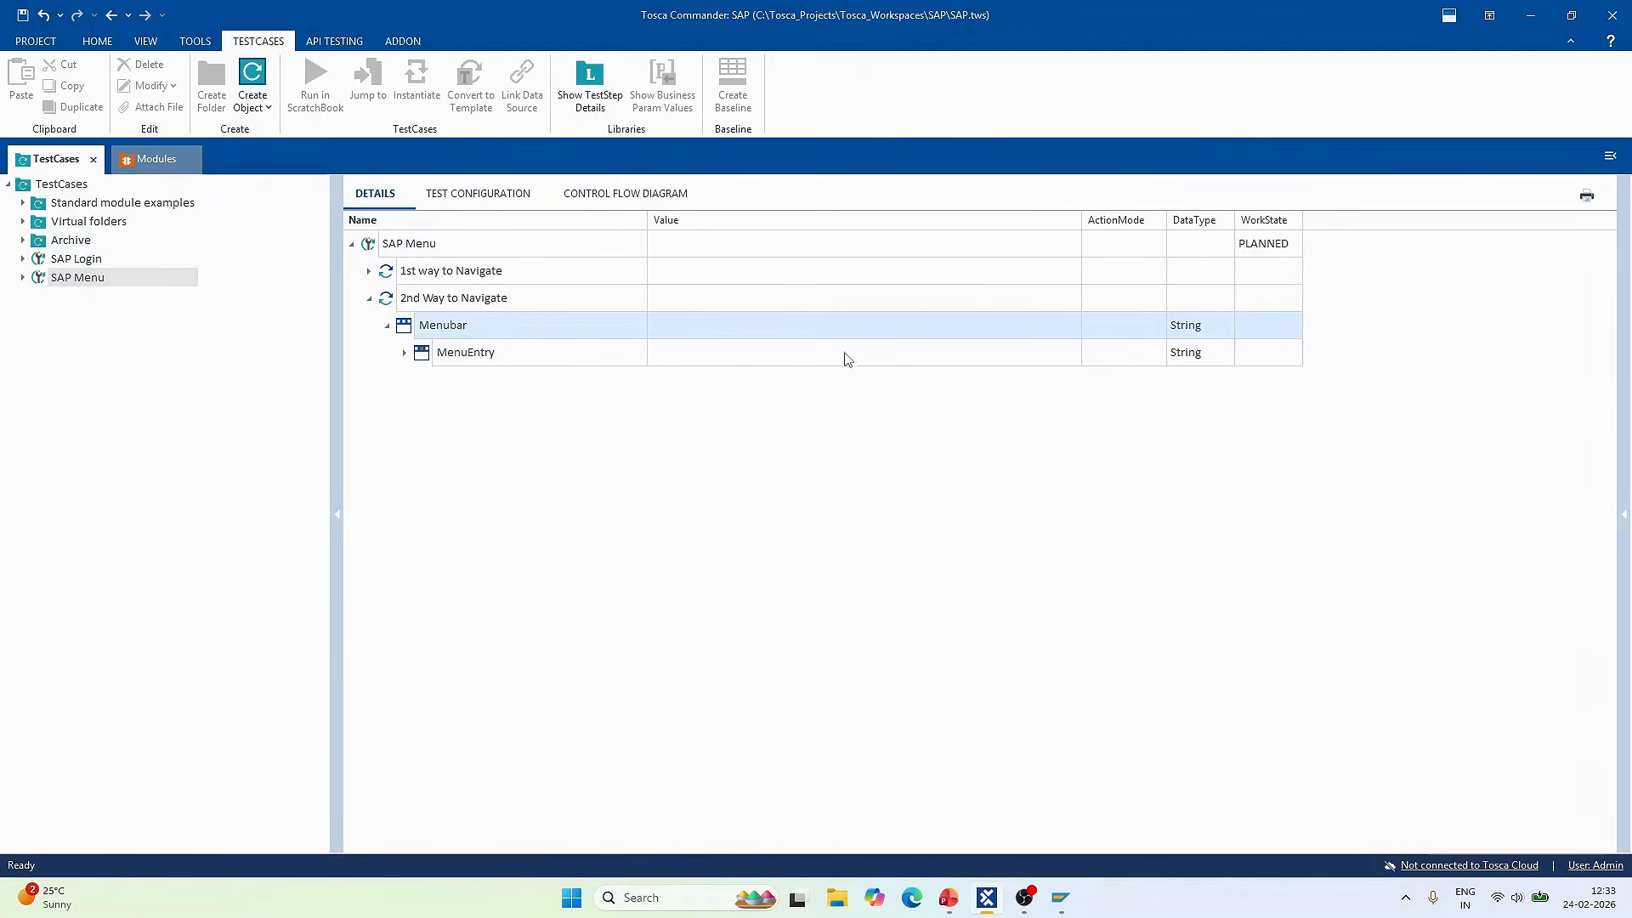
key(alt+Tab)
key(alt+Tab)
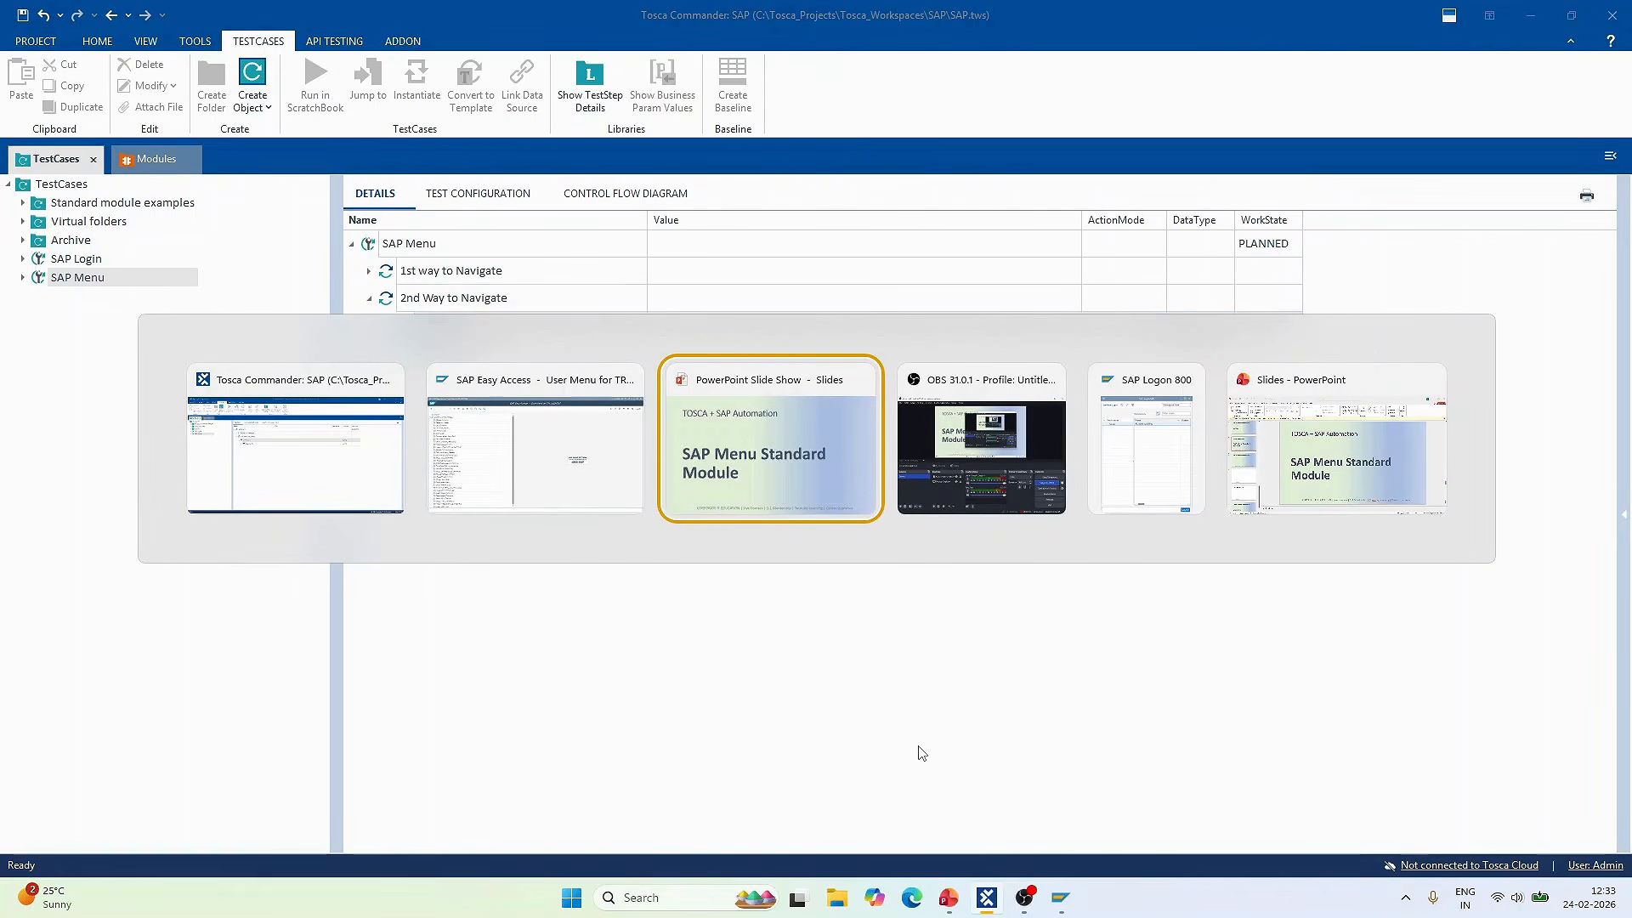
key(alt+Tab)
key(alt+Tab)
key(alt+Tab)
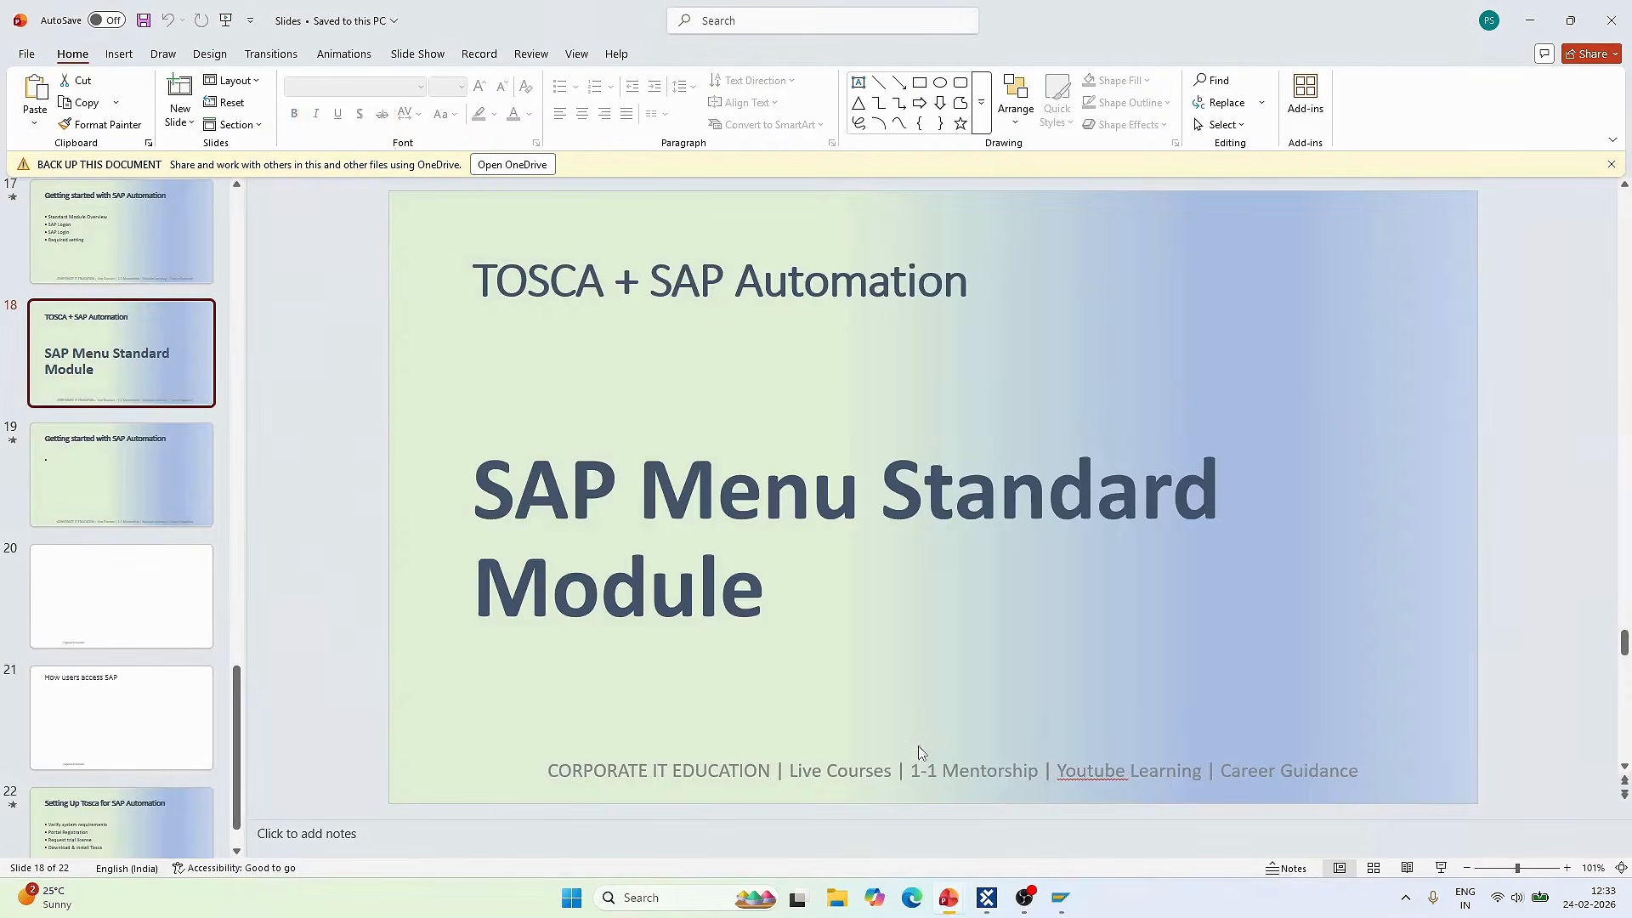
key(alt+Tab)
key(alt+Tab)
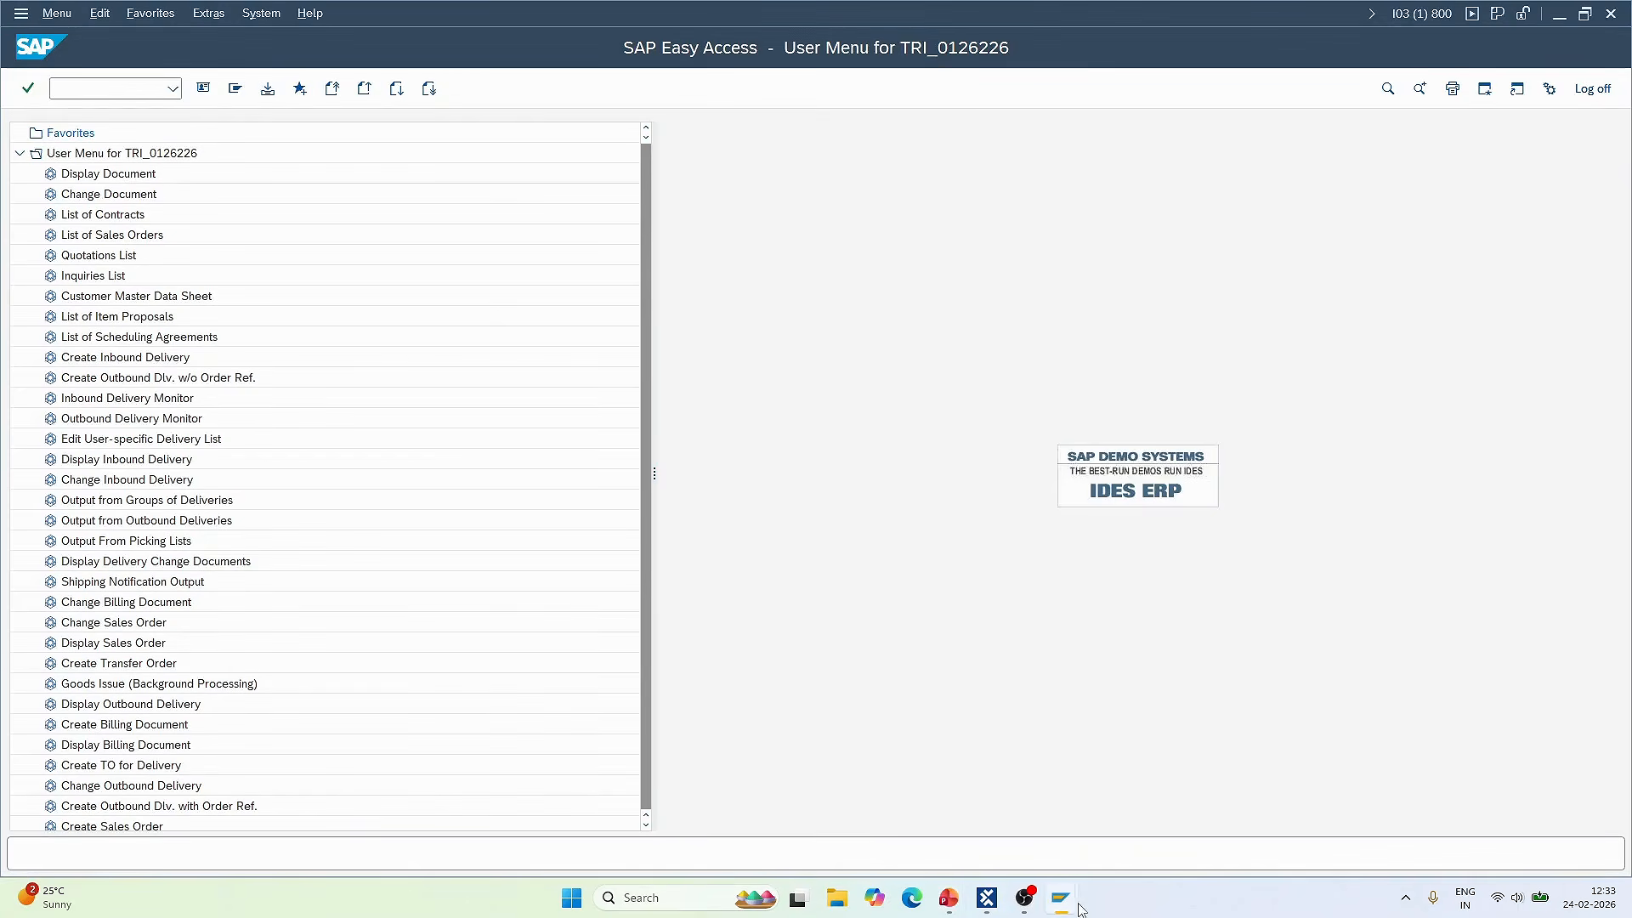
click(1073, 903)
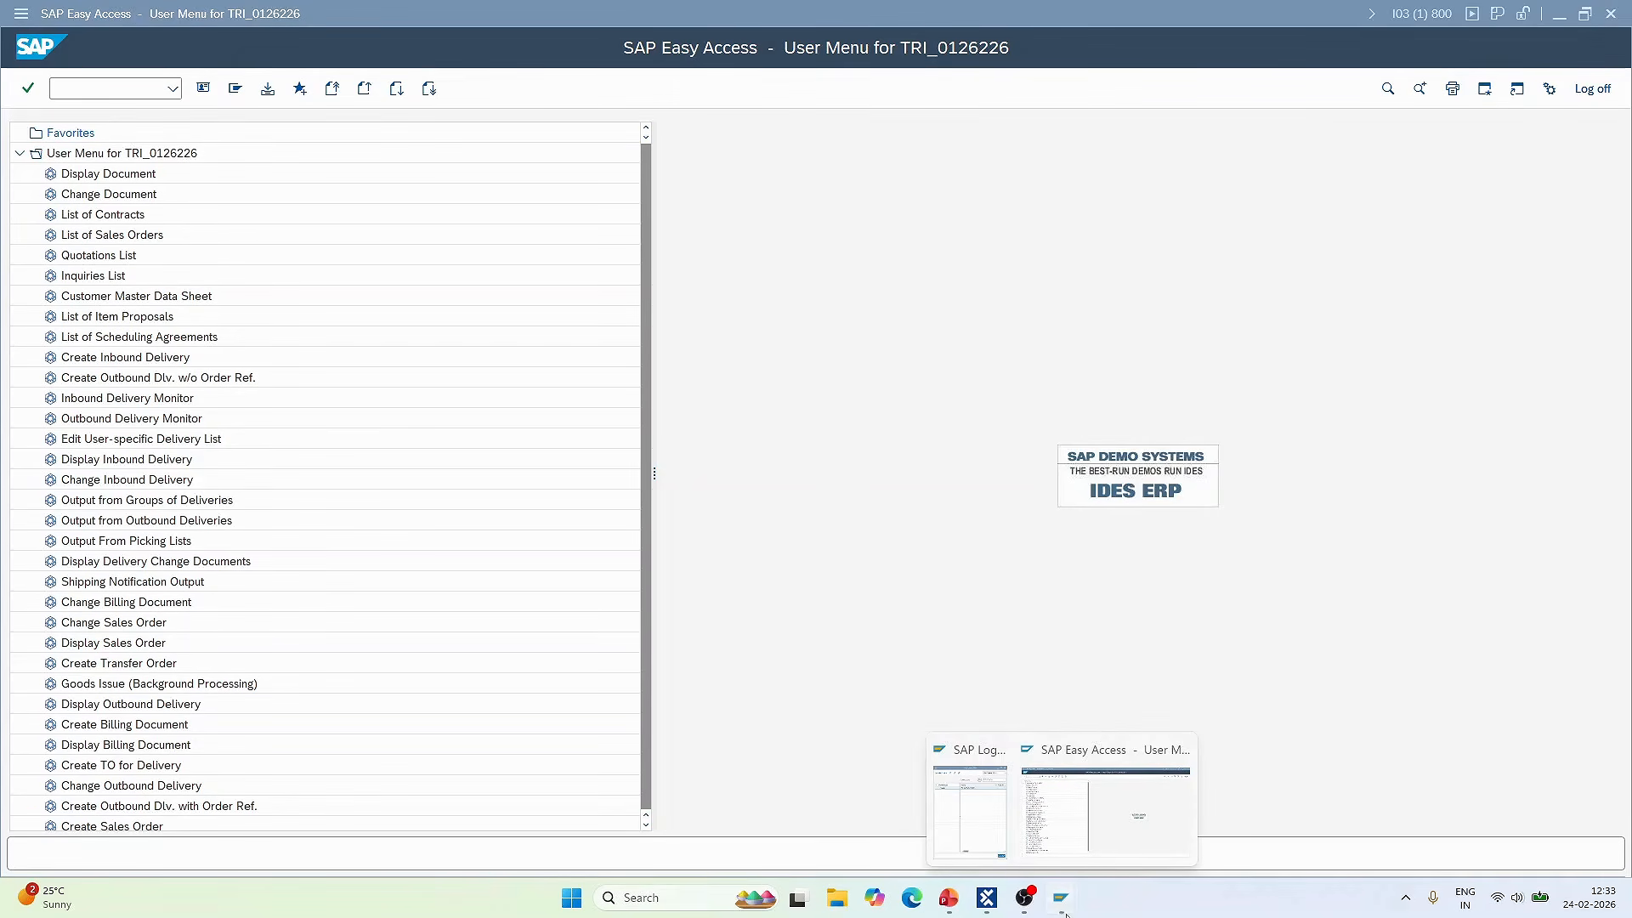
click(1065, 841)
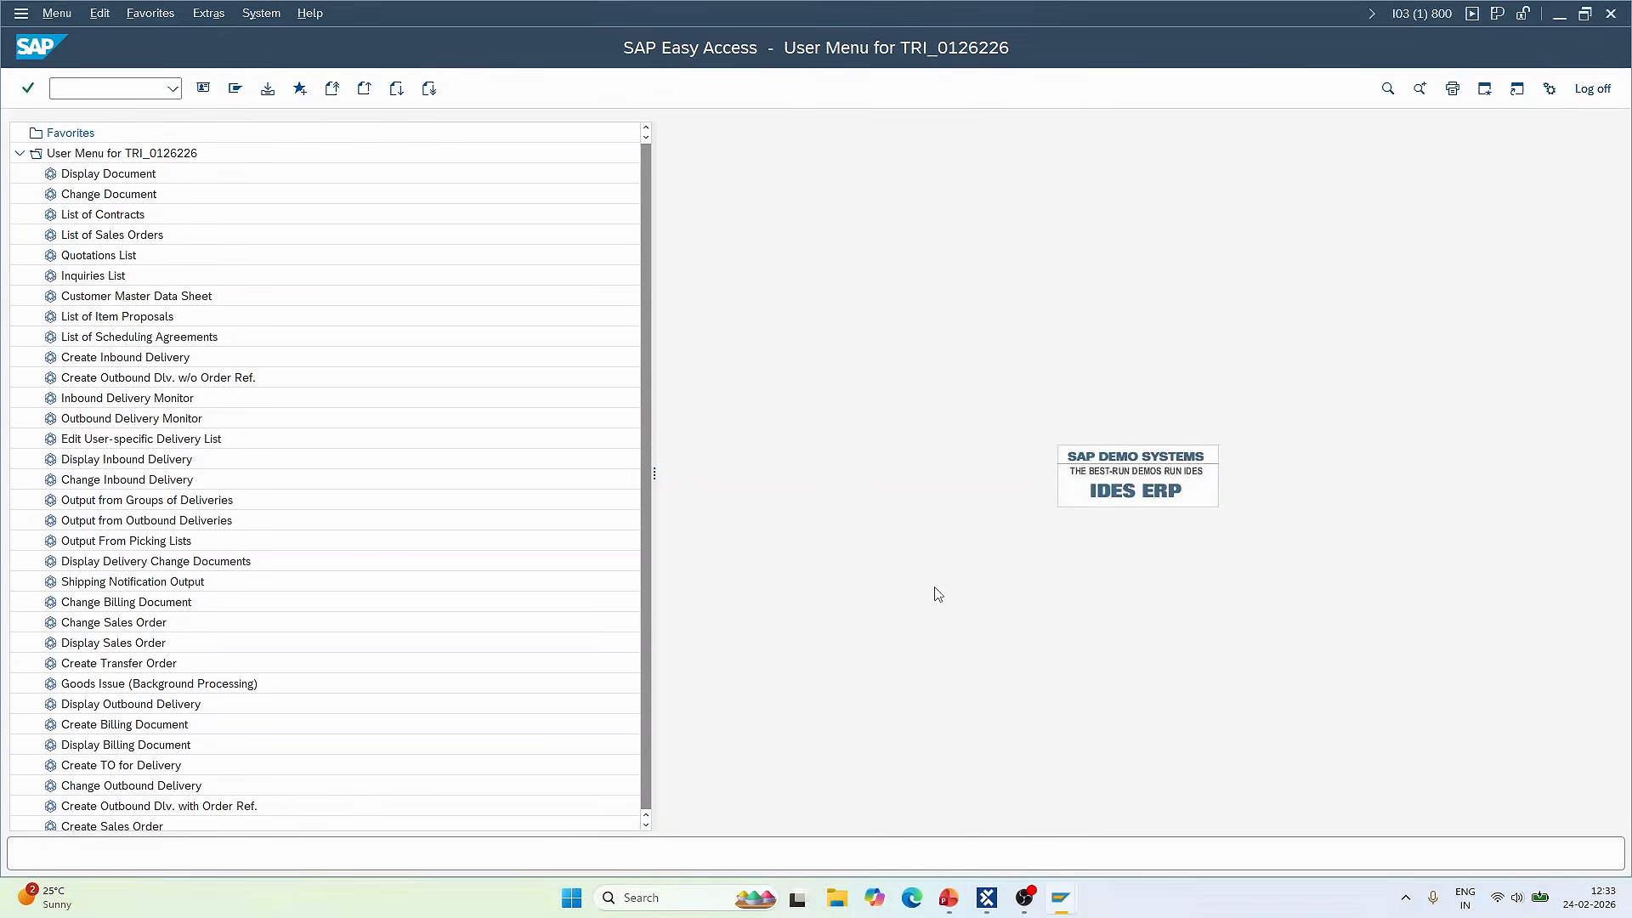
key(alt+Tab)
key(alt+Tab)
key(alt+Tab)
key(alt+Tab)
key(alt+Tab)
key(alt+Tab)
- In SAP Easy Access, expand System > Services > Jobs to Job Overview and take a new screenshot covering the whole menu path
click(270, 12)
mouse_move(381, 126)
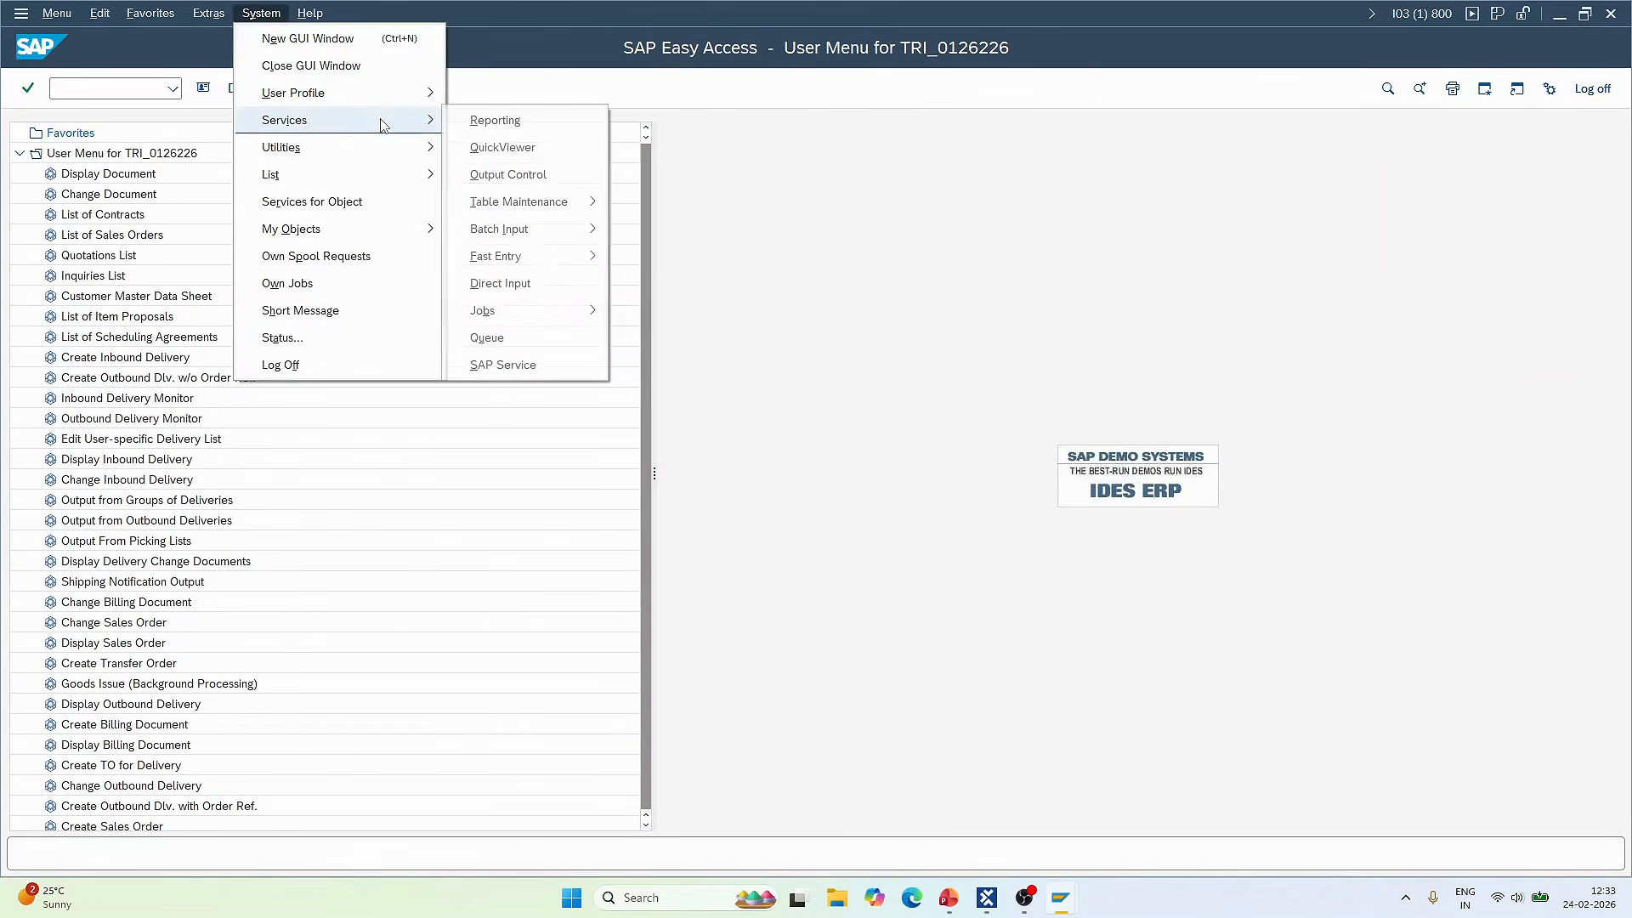
mouse_move(584, 326)
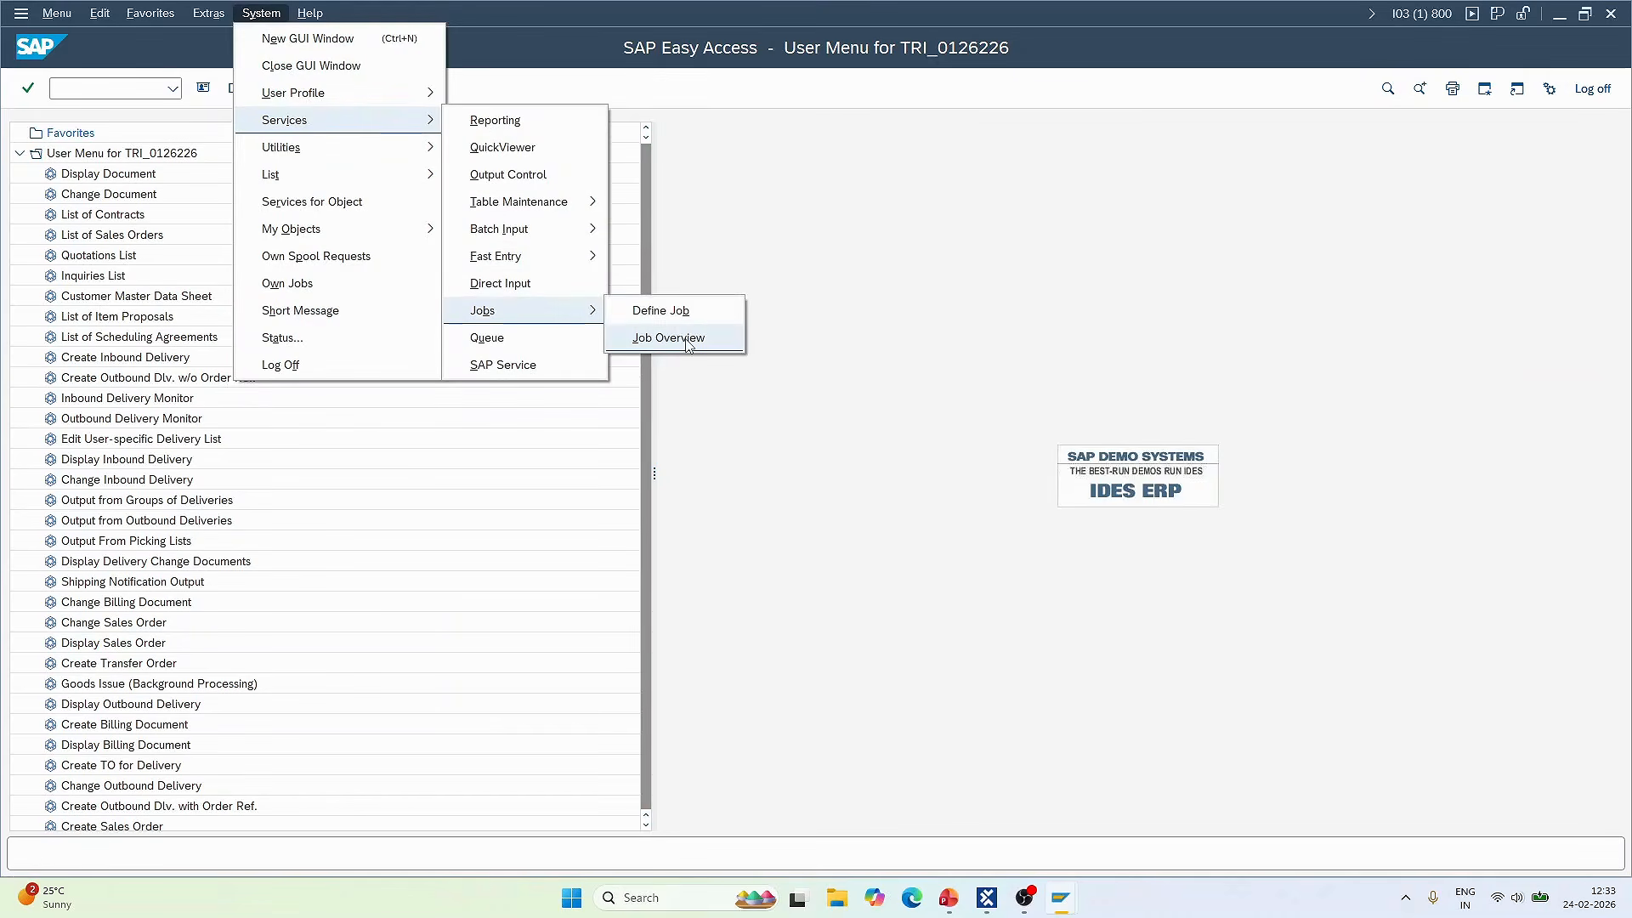
key(super+shift+s)
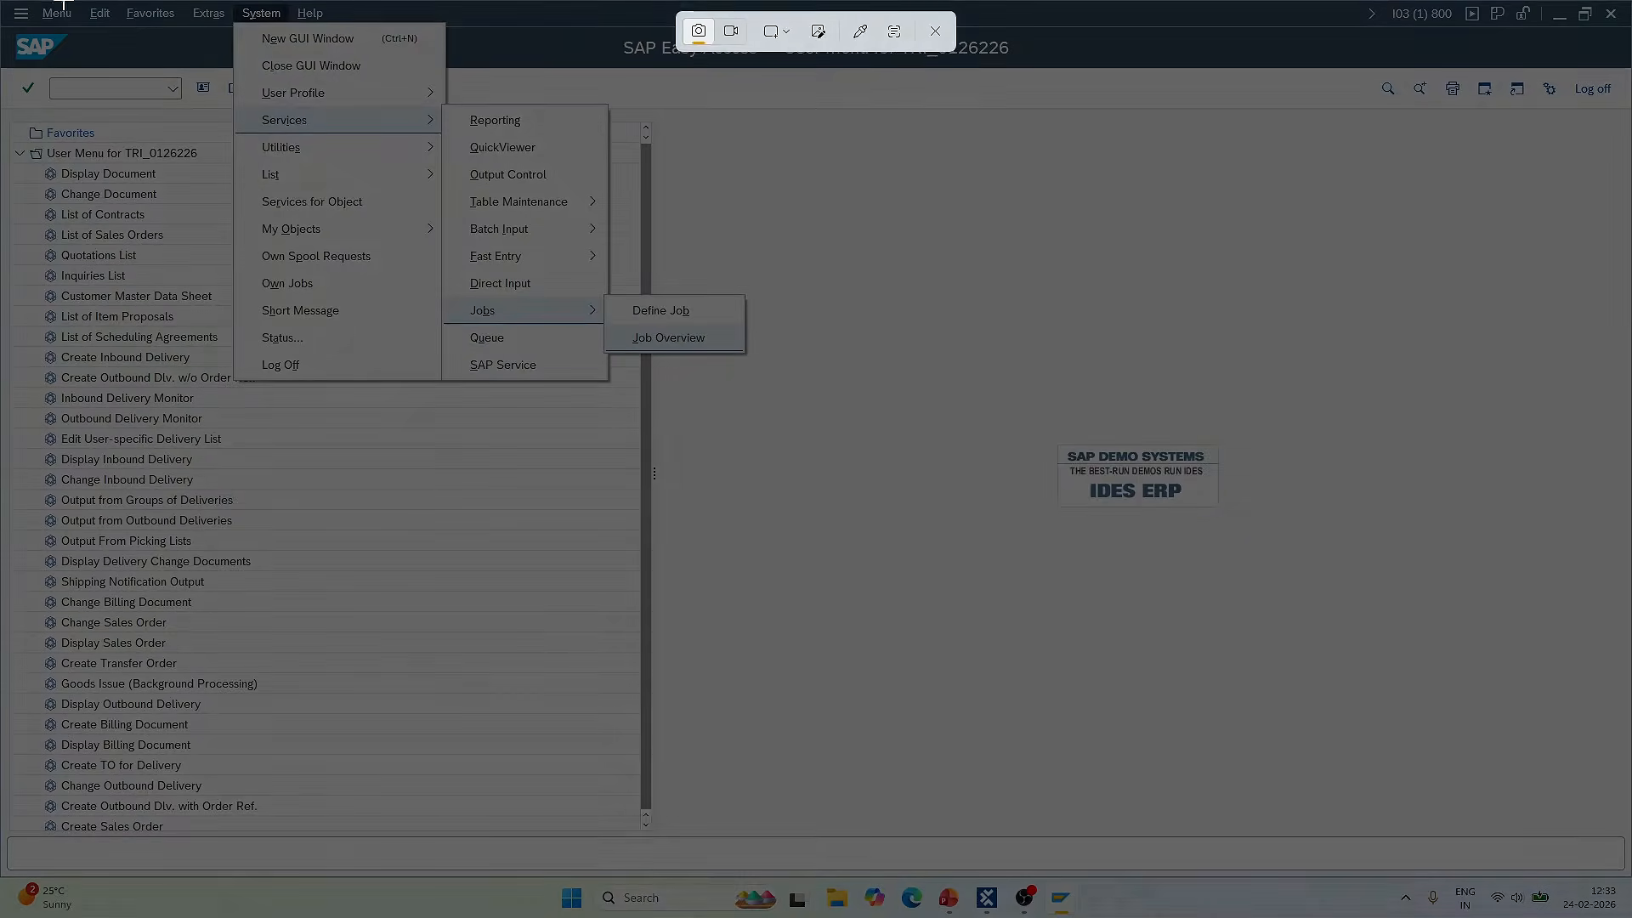
drag(66, 2, 905, 469)
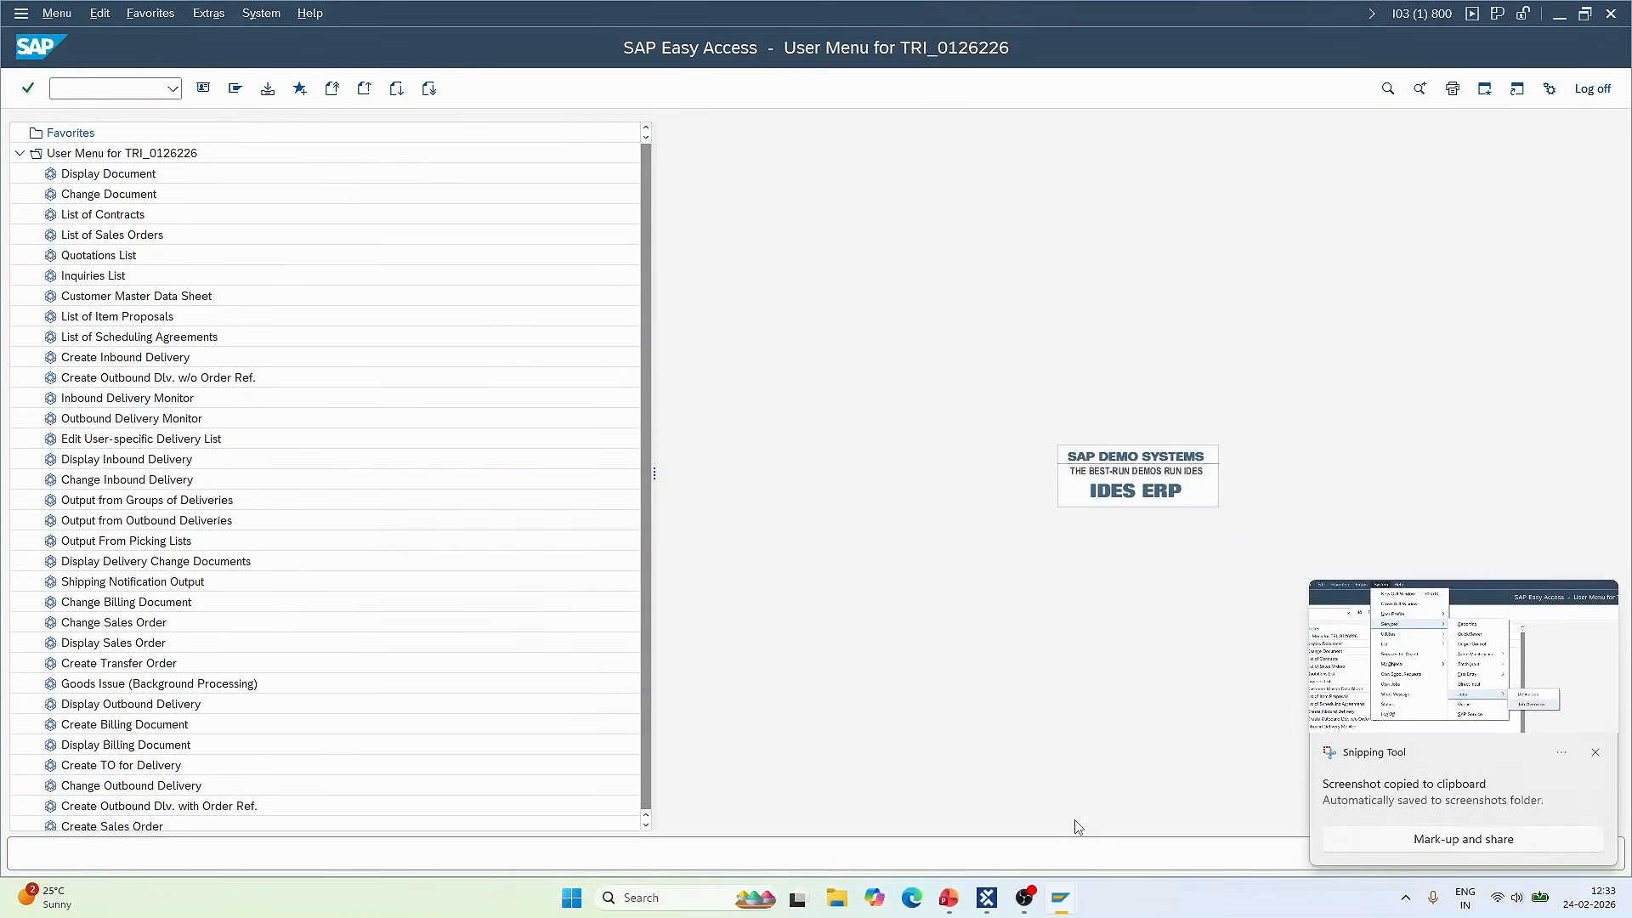
- Open the captured menu path screenshot, switch to Tosca Commander, and place the screenshot window beside the SAP Menu test case's step names
click(1459, 729)
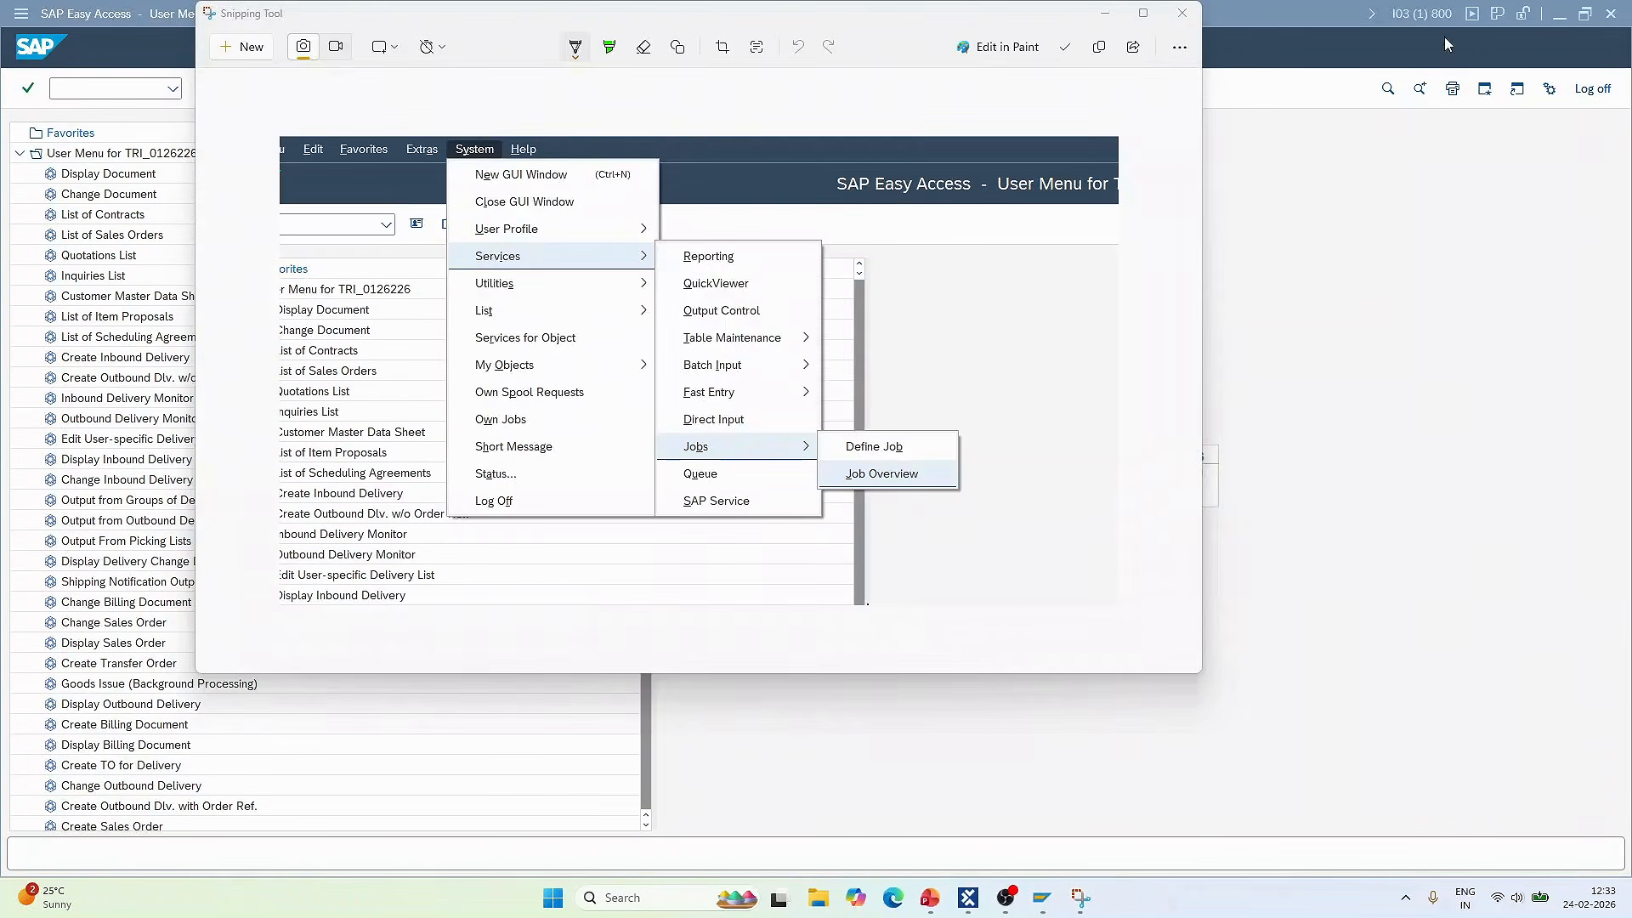
click(1554, 22)
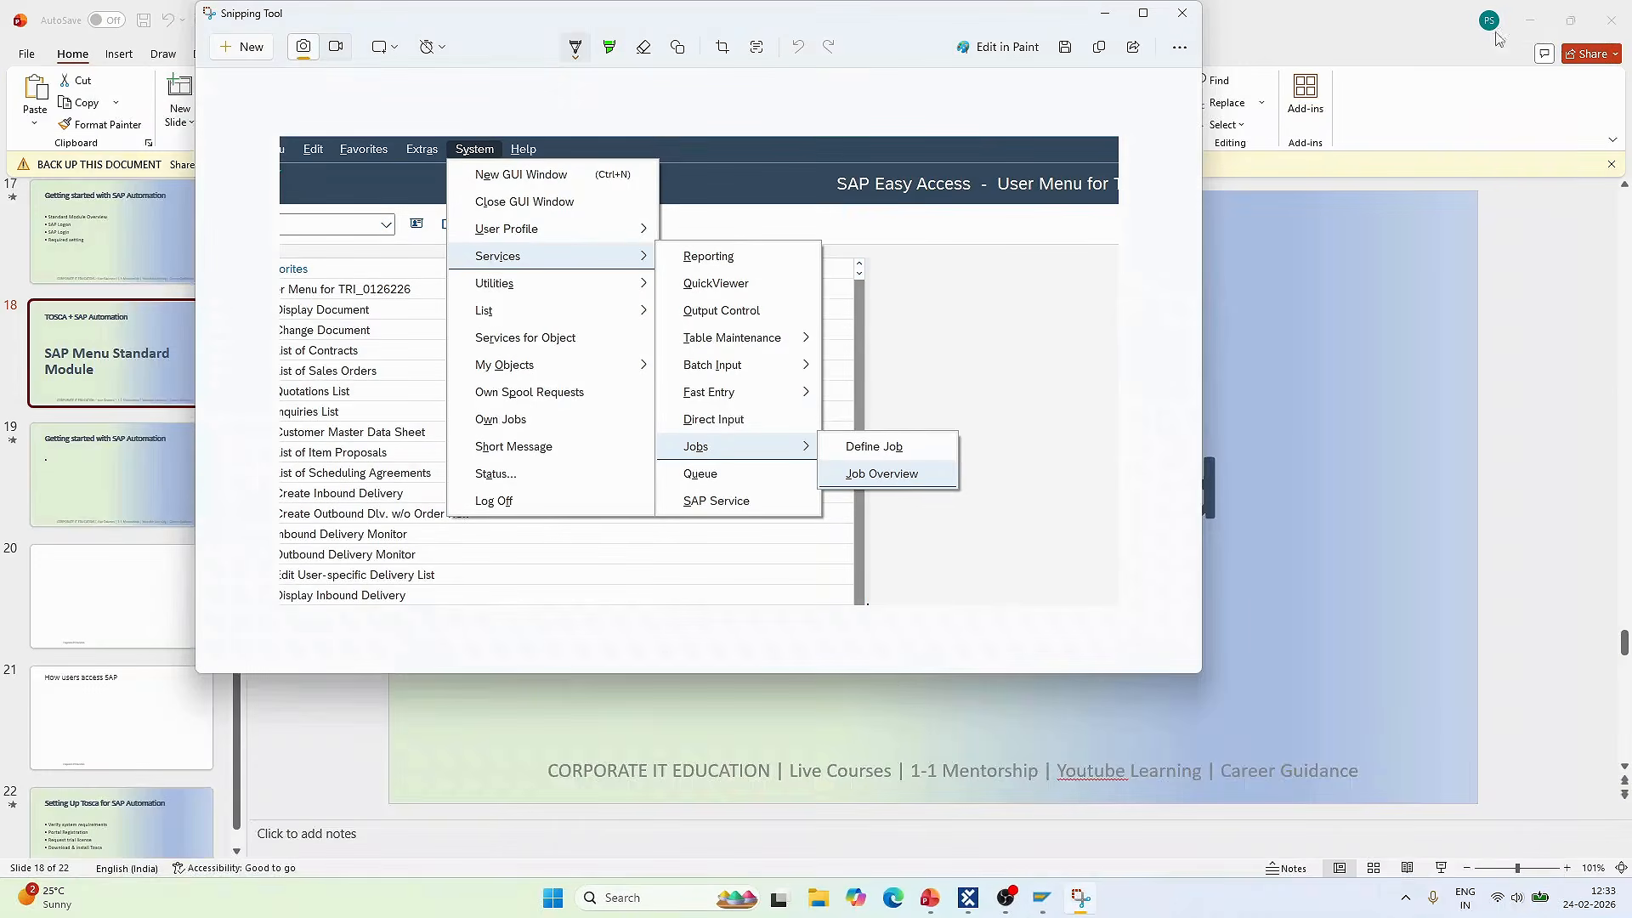
mouse_move(954, 914)
click(966, 860)
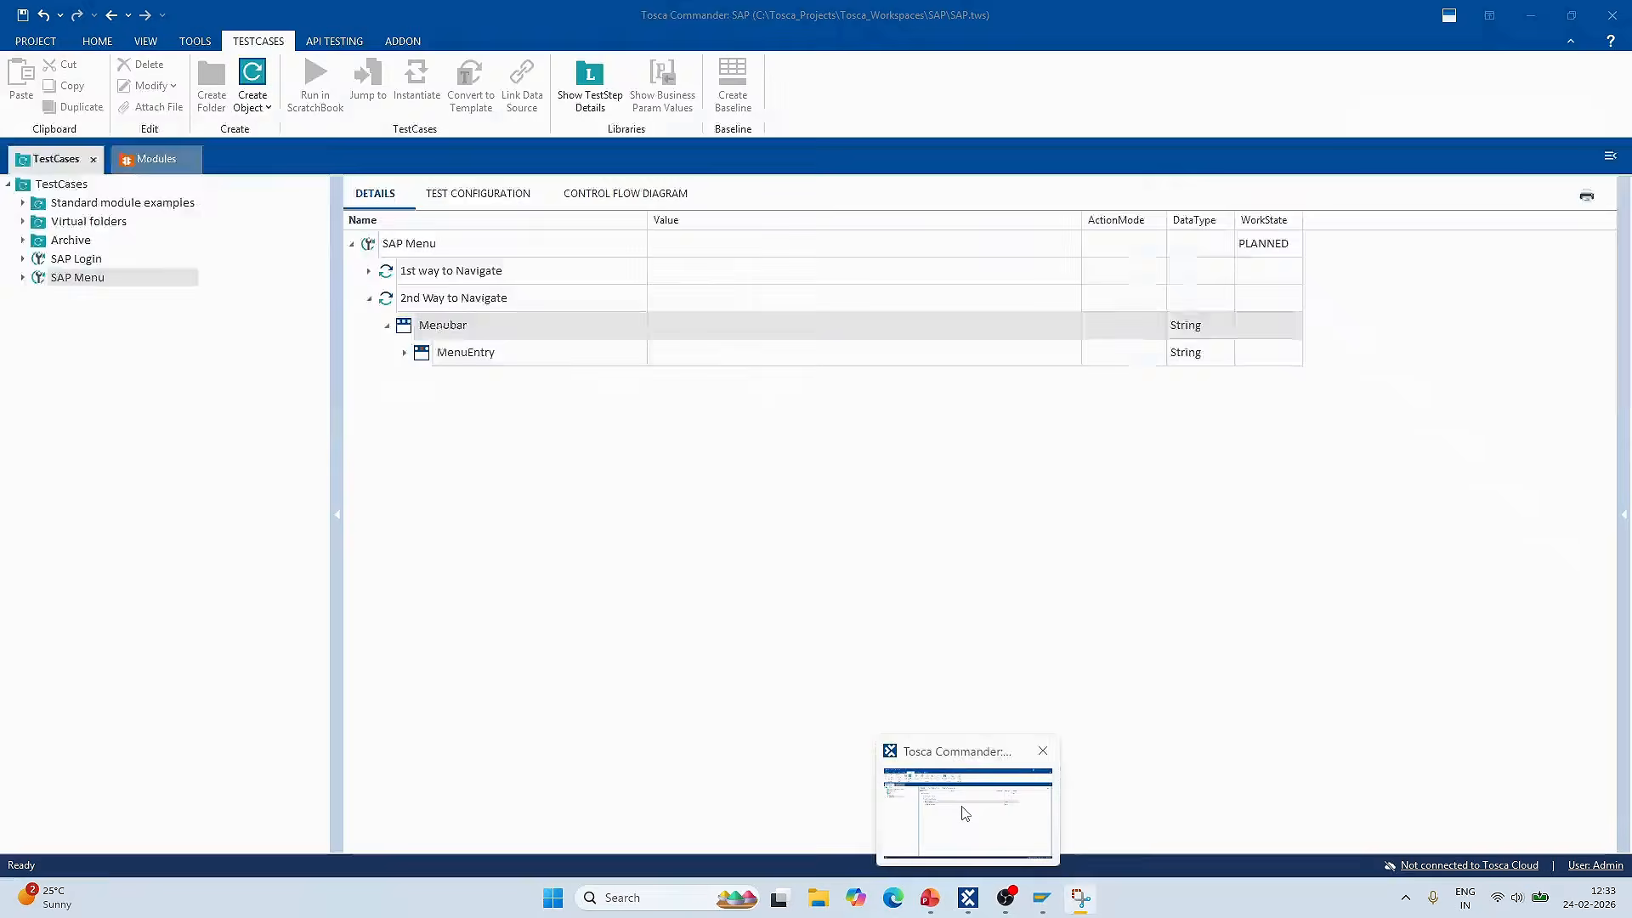
key(alt+Tab)
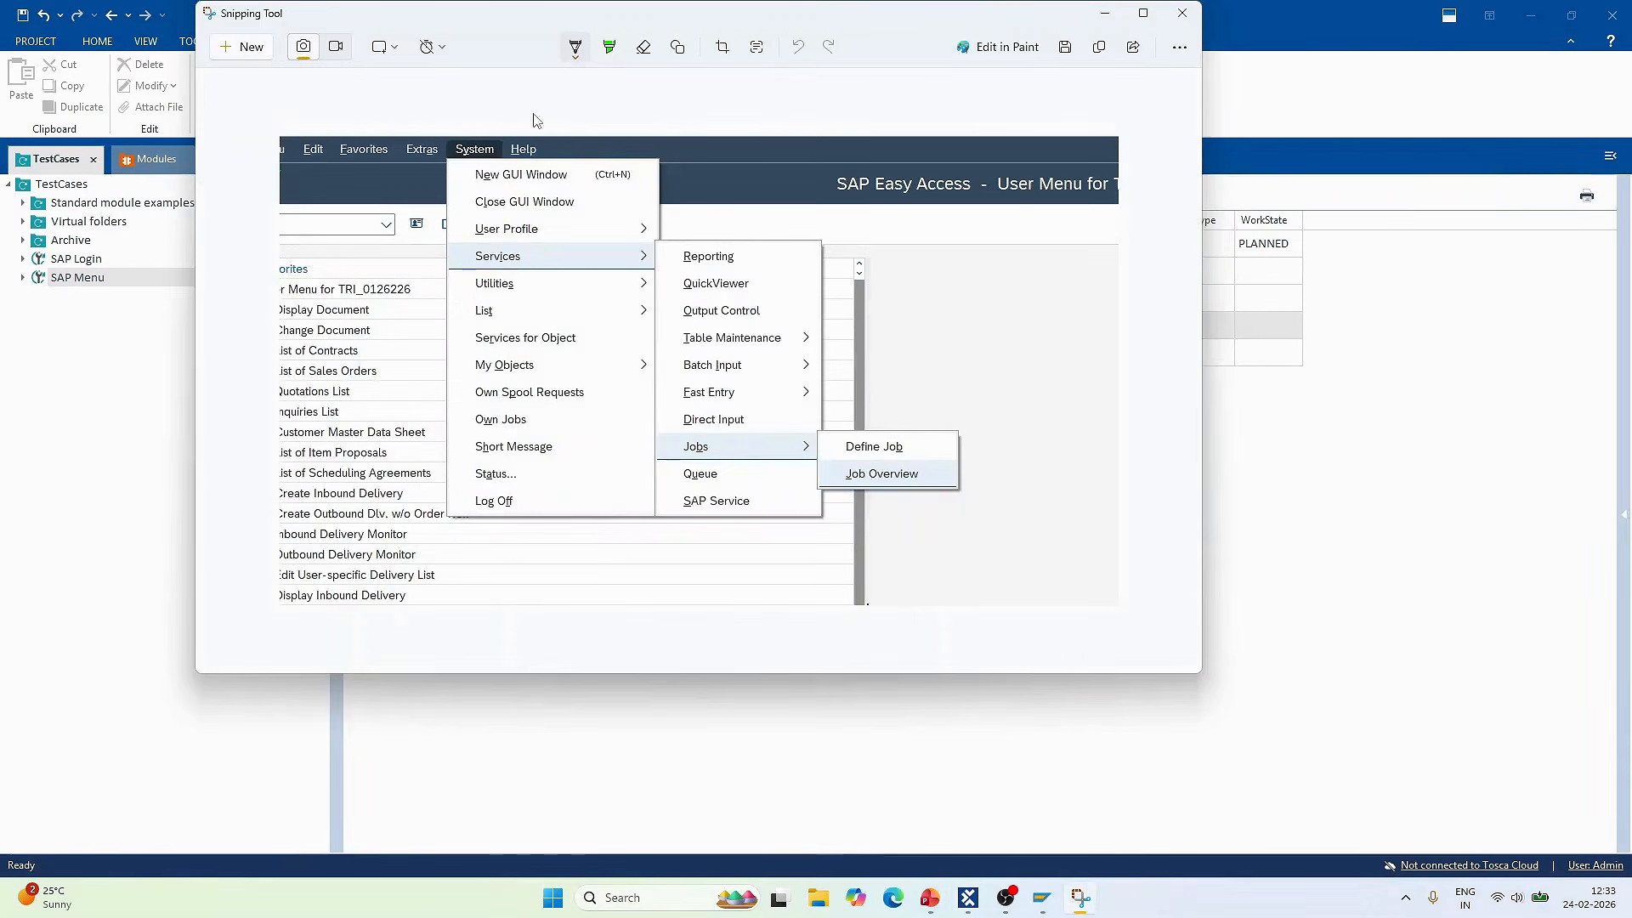
drag(516, 19, 1202, 177)
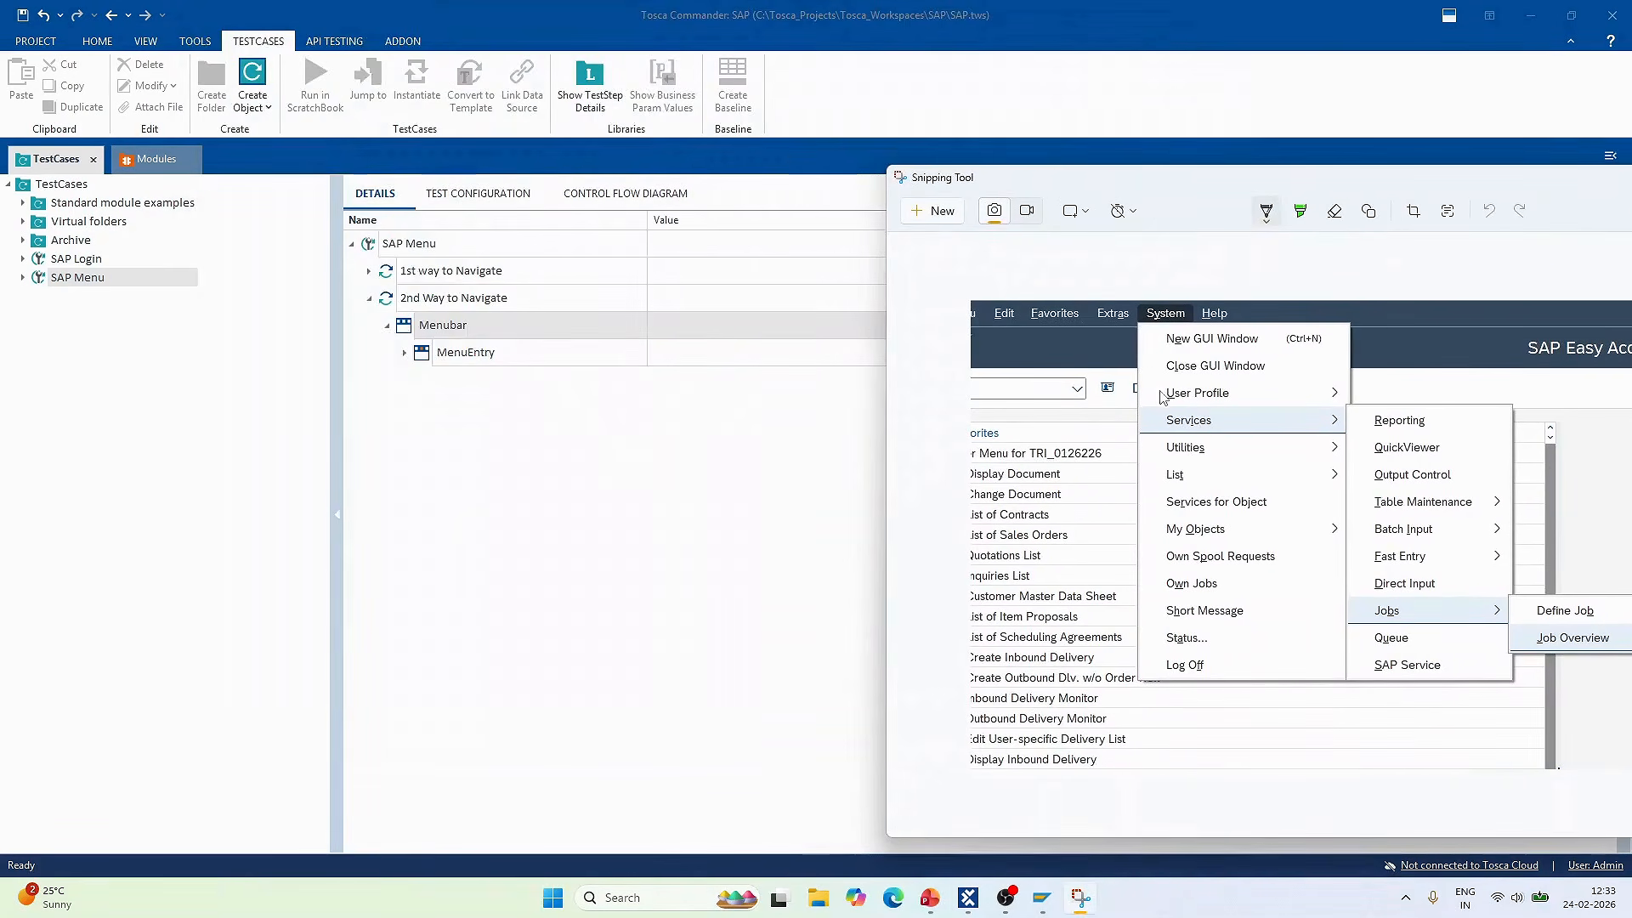
- Set the Menubar value of 2nd Way to Navigate to System->Services->Jobs->Job Overview, following the screenshot, and close the screenshot window
click(684, 334)
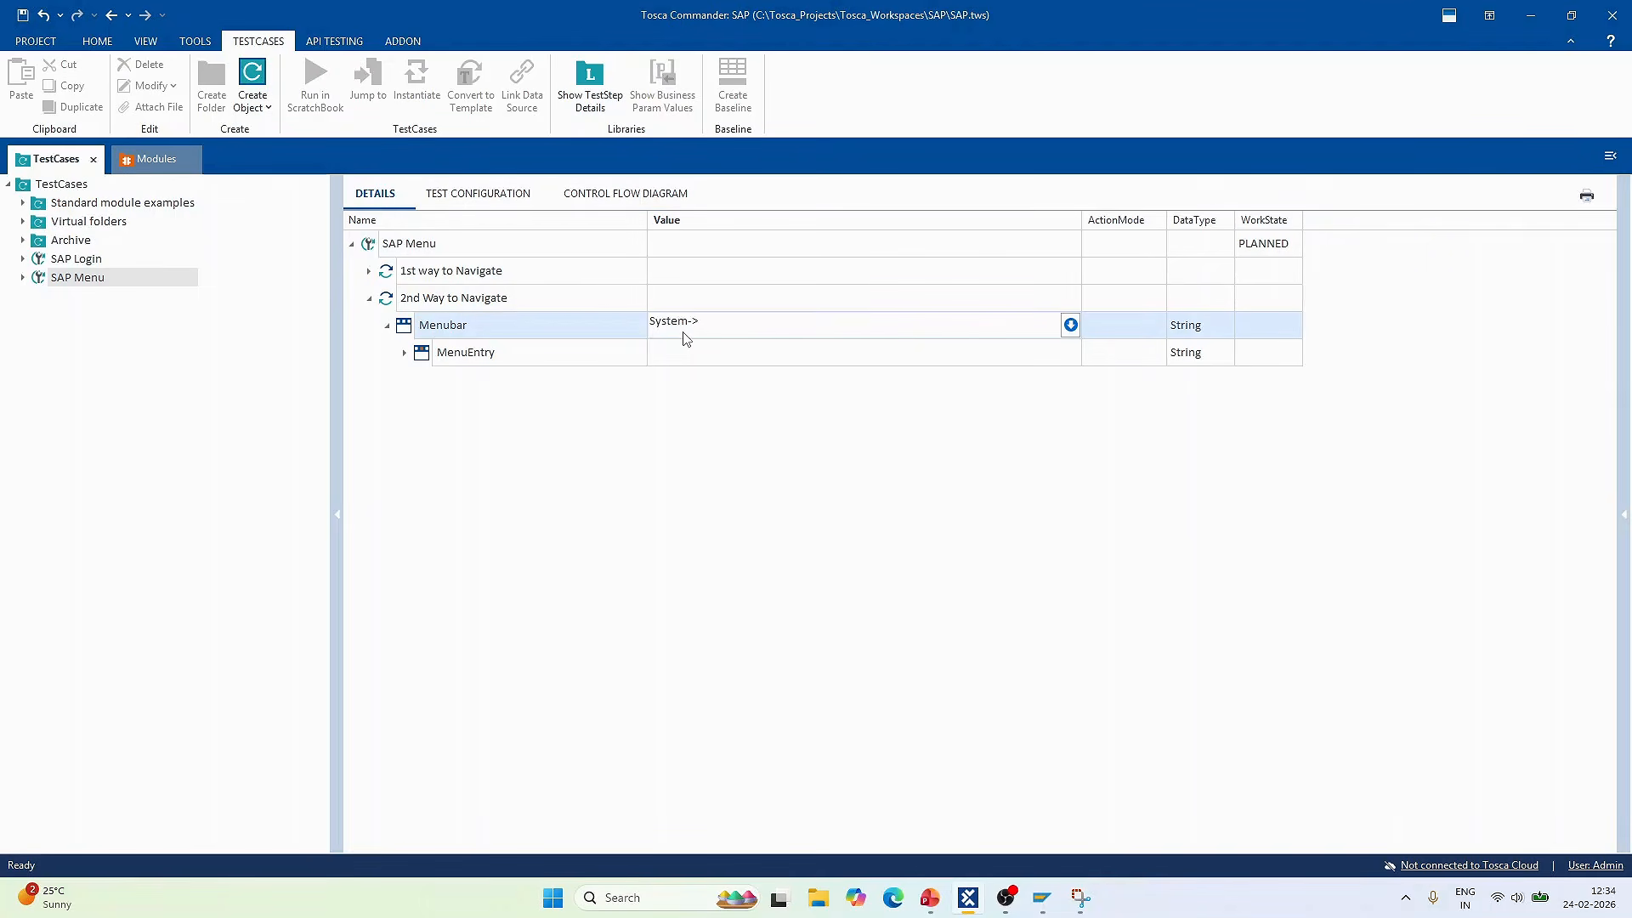
key(alt+Tab)
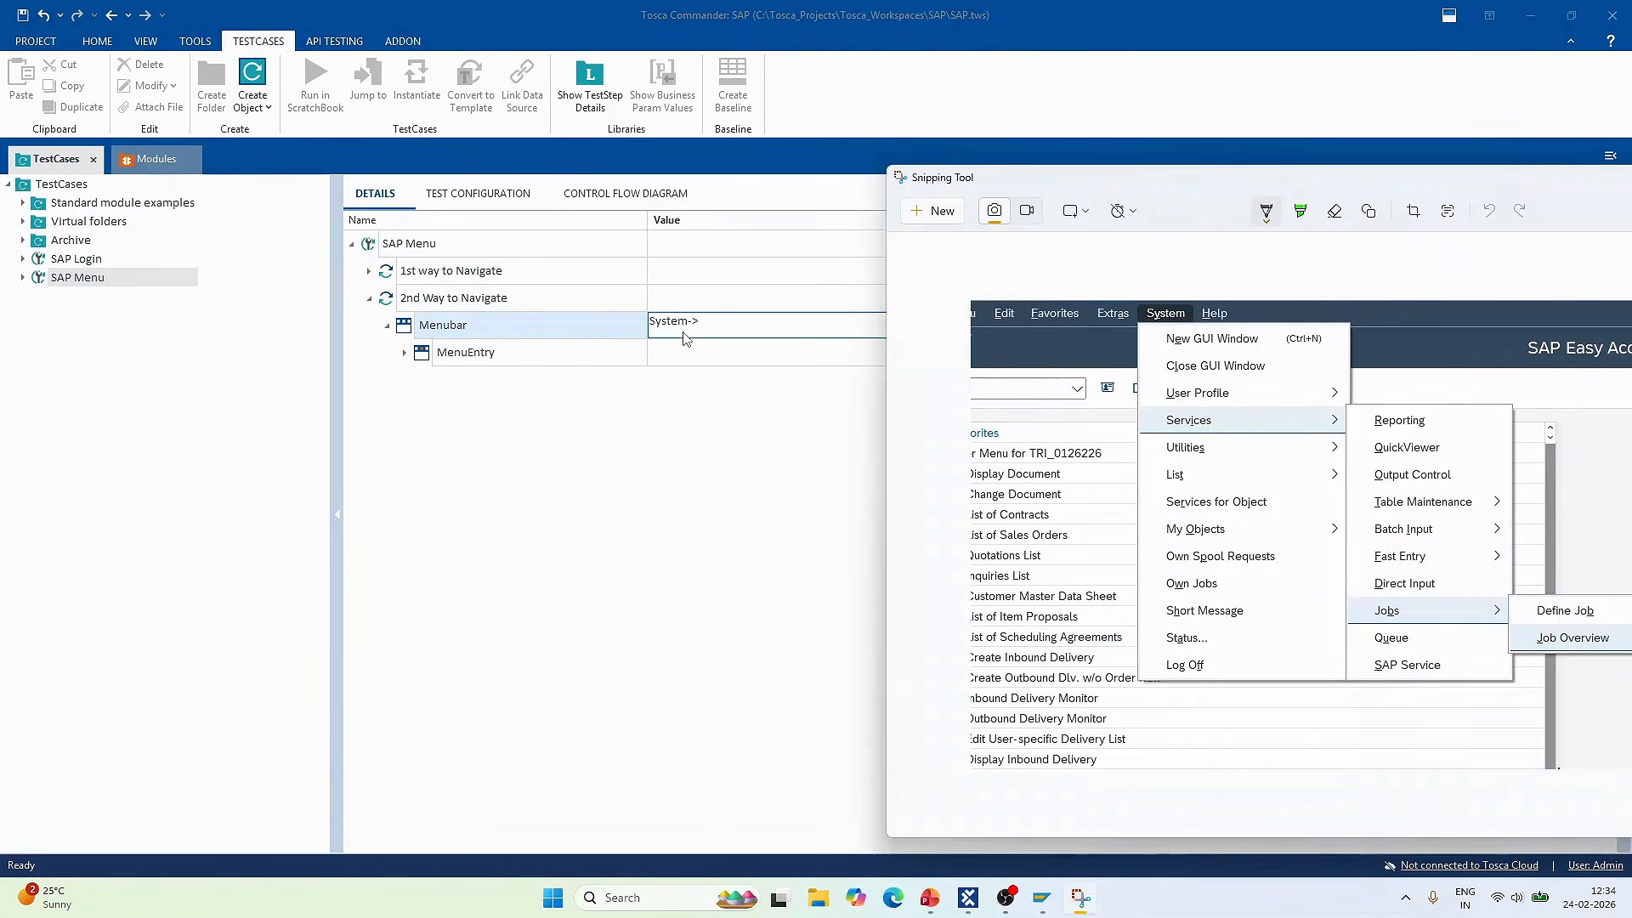
key(alt+Tab)
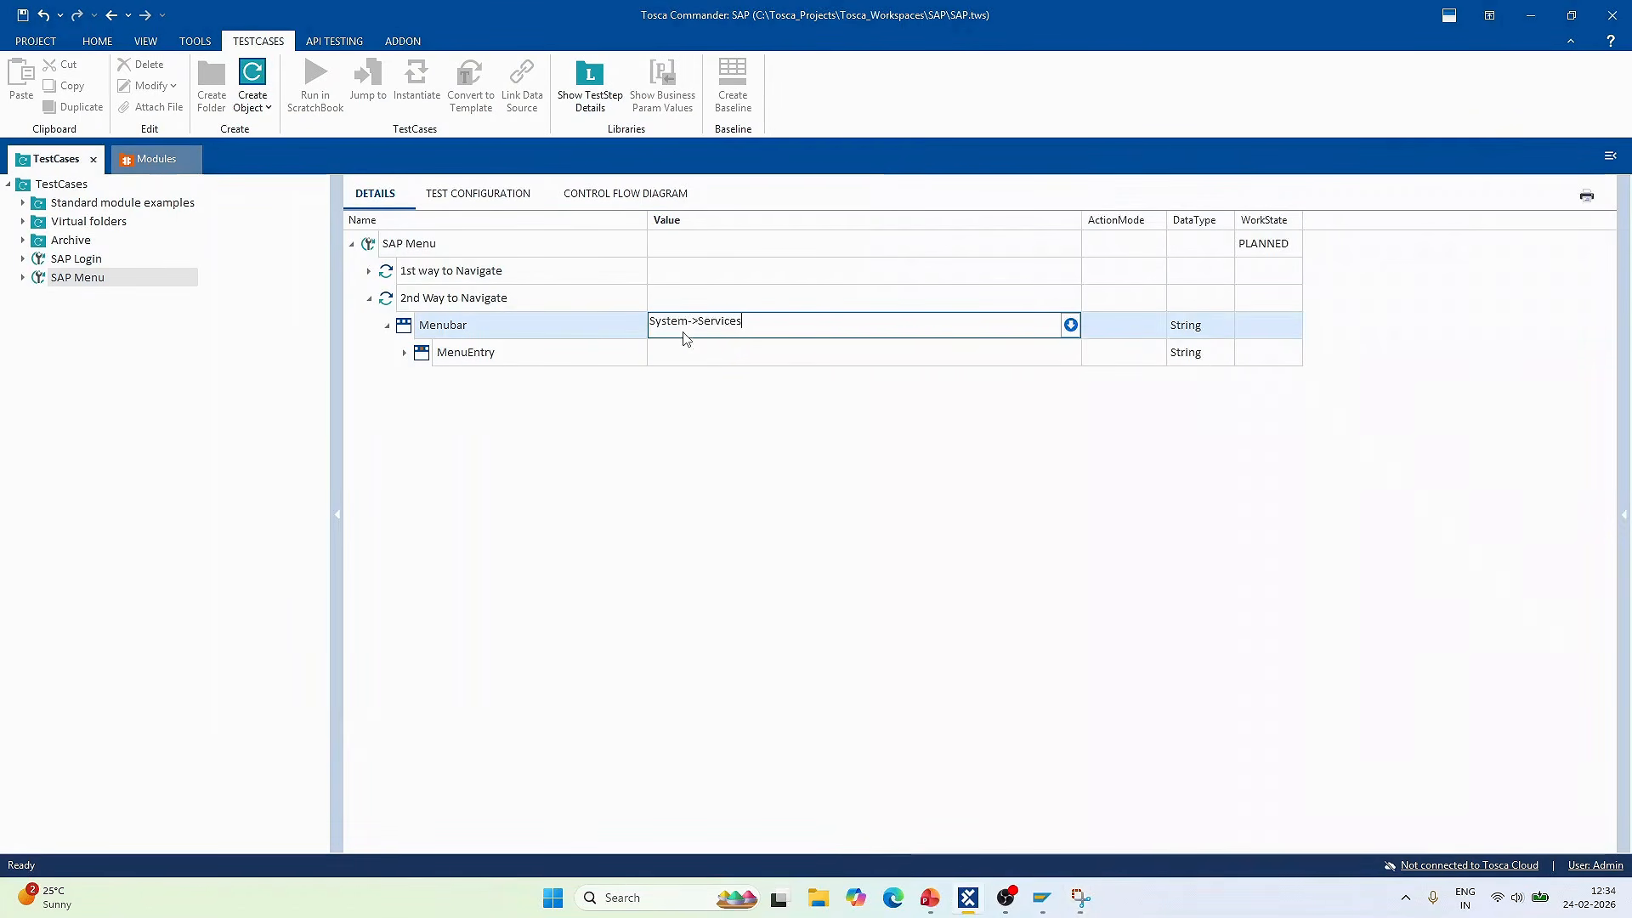
text(->)
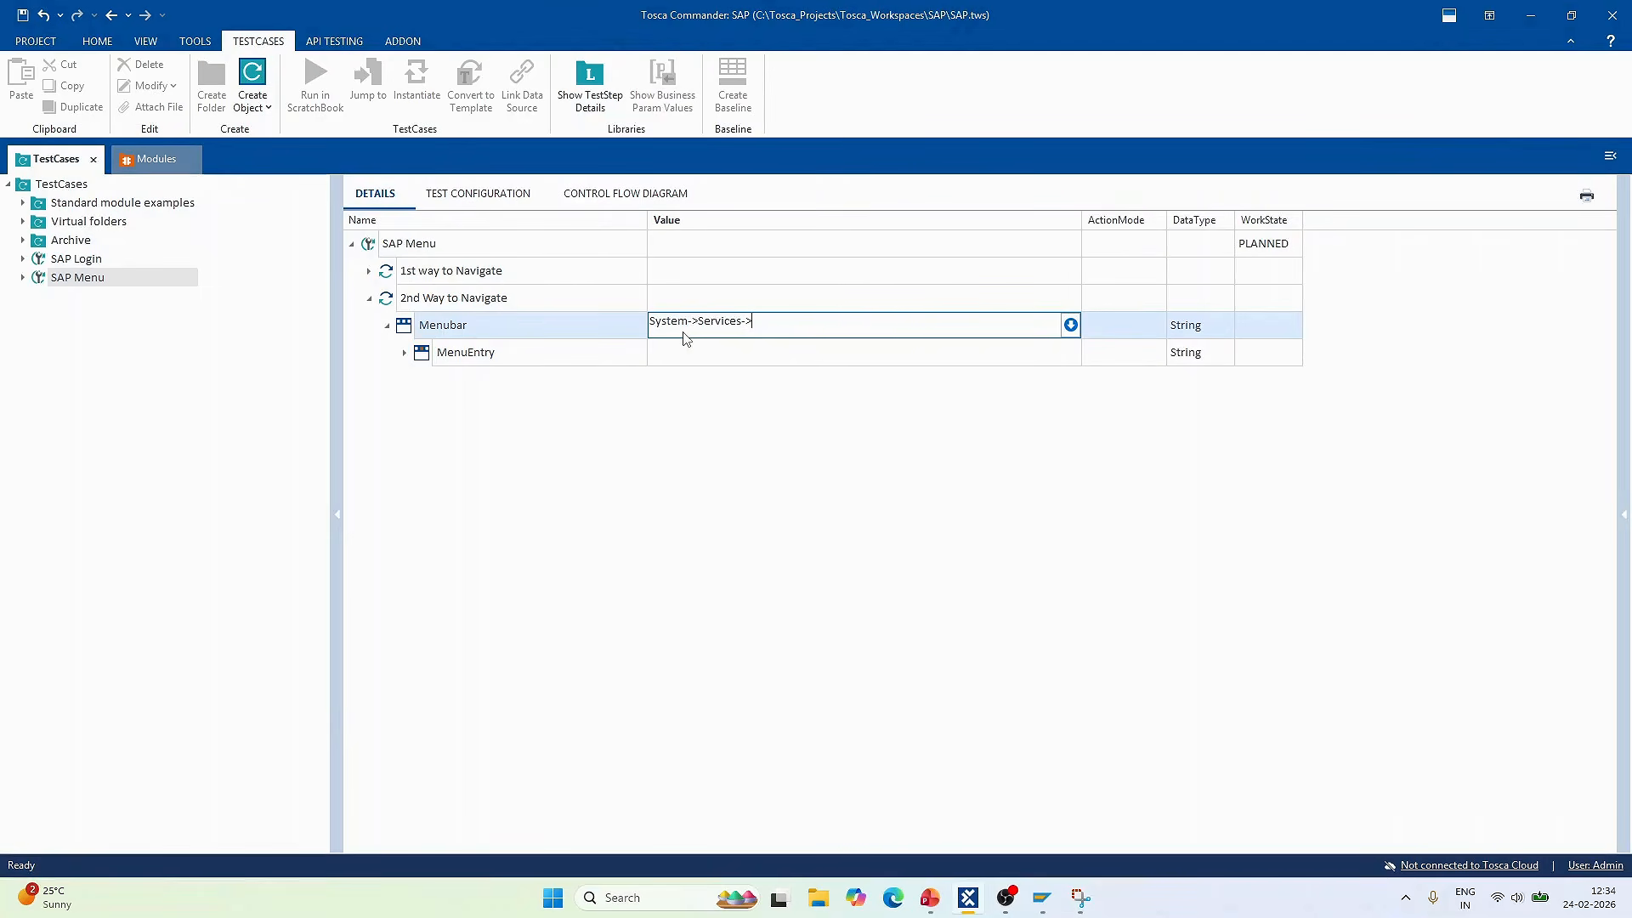
key(alt+Tab)
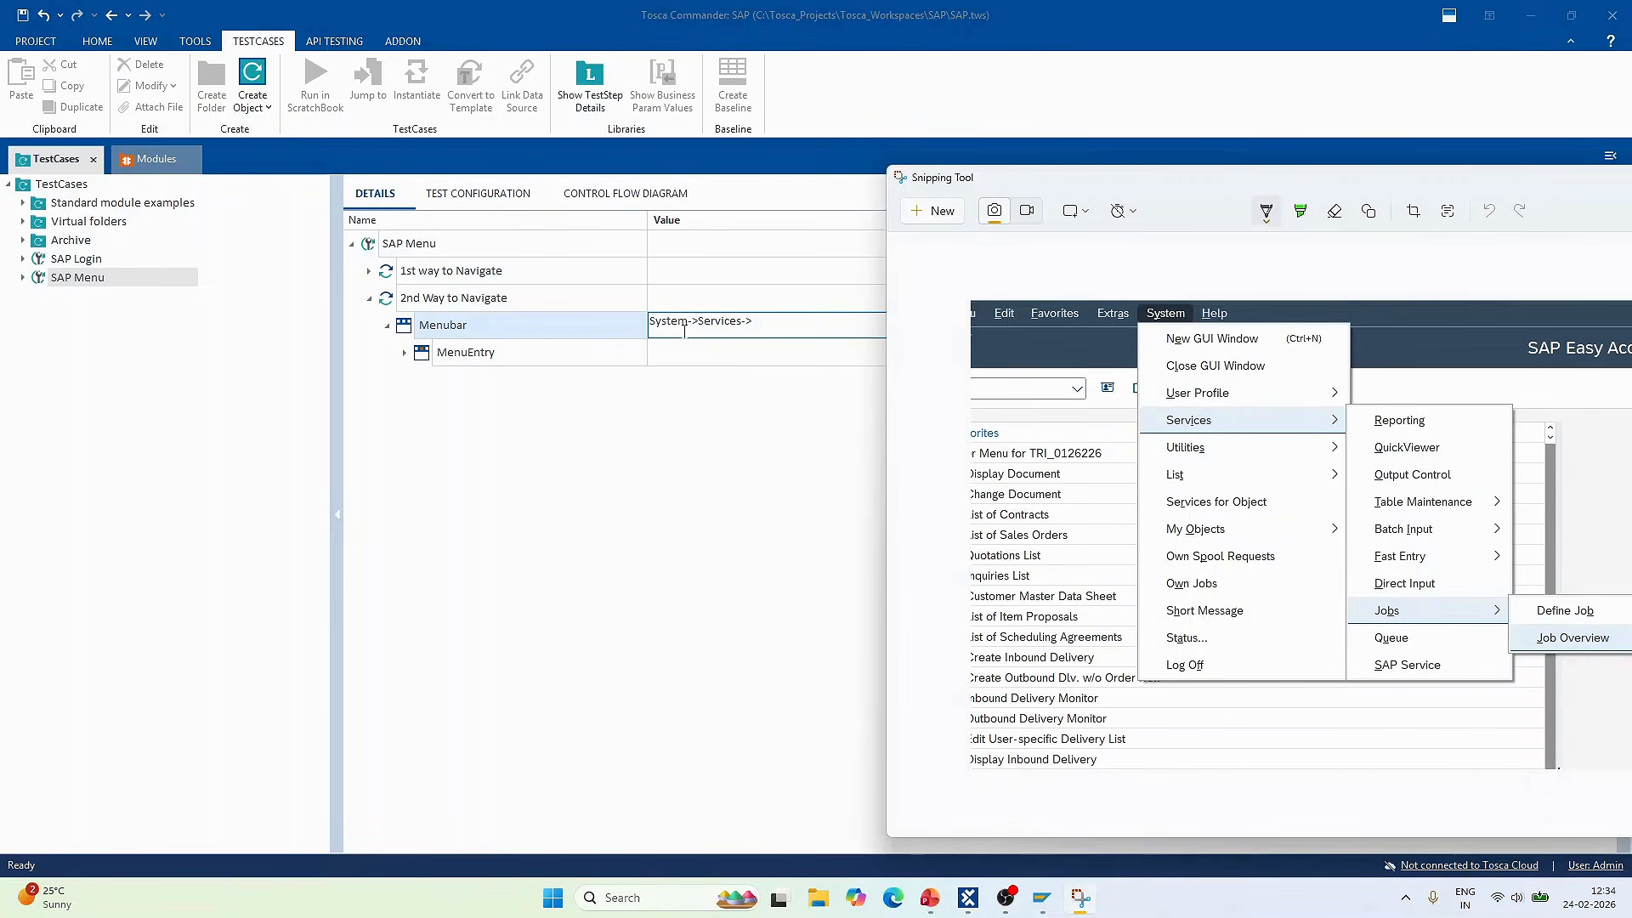
key(alt+Tab)
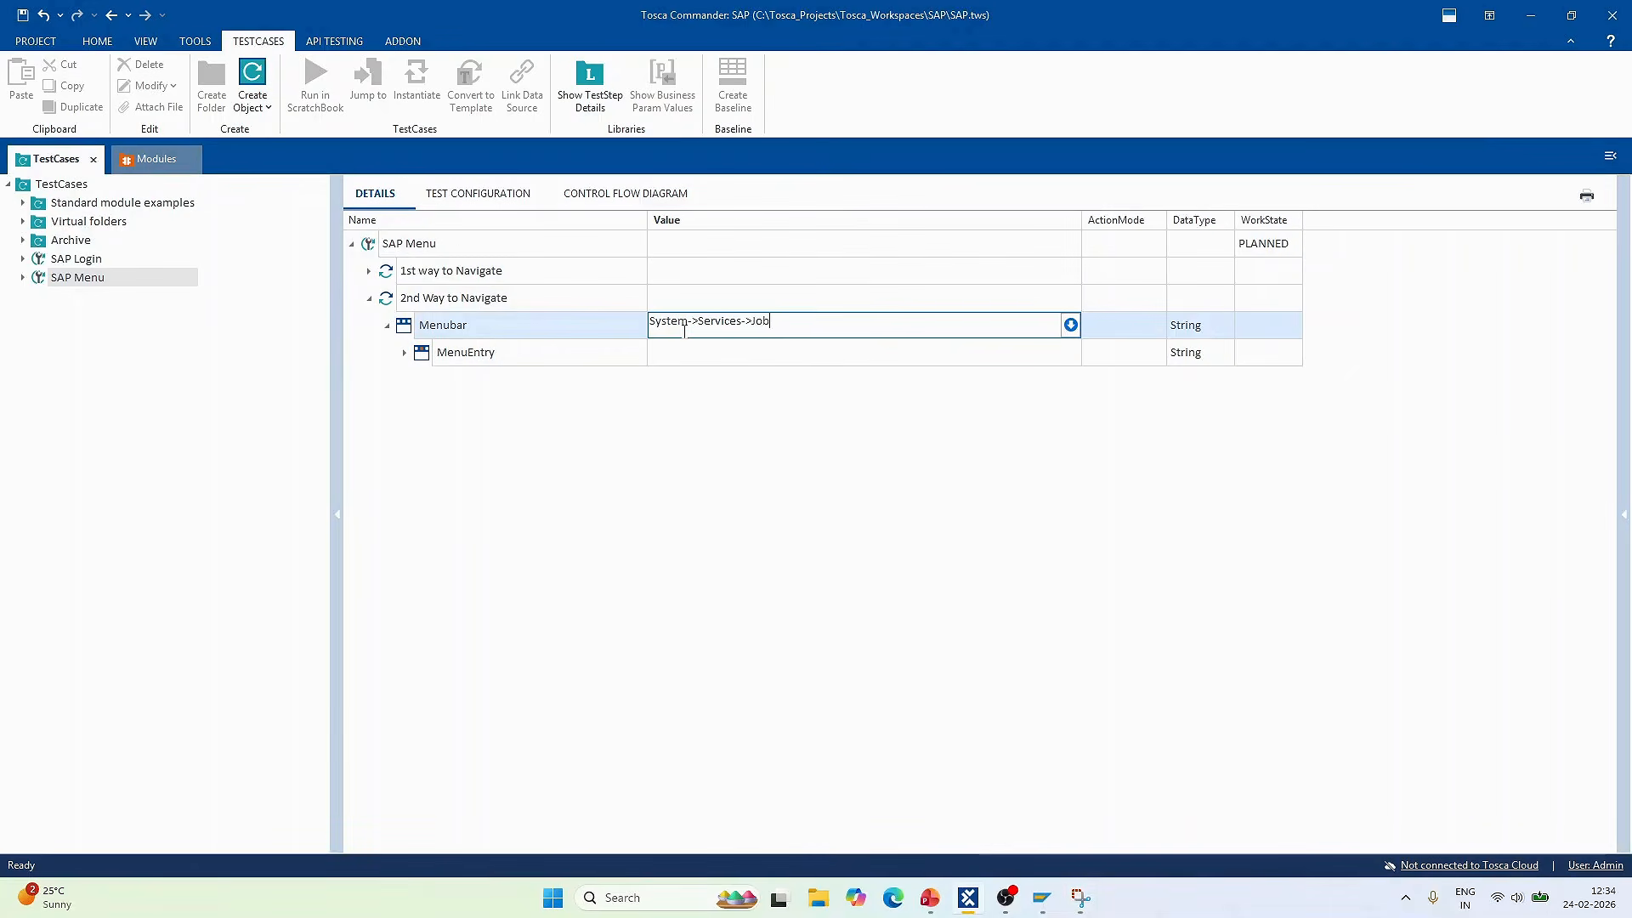
text(>Jobs->)
key(alt+Tab)
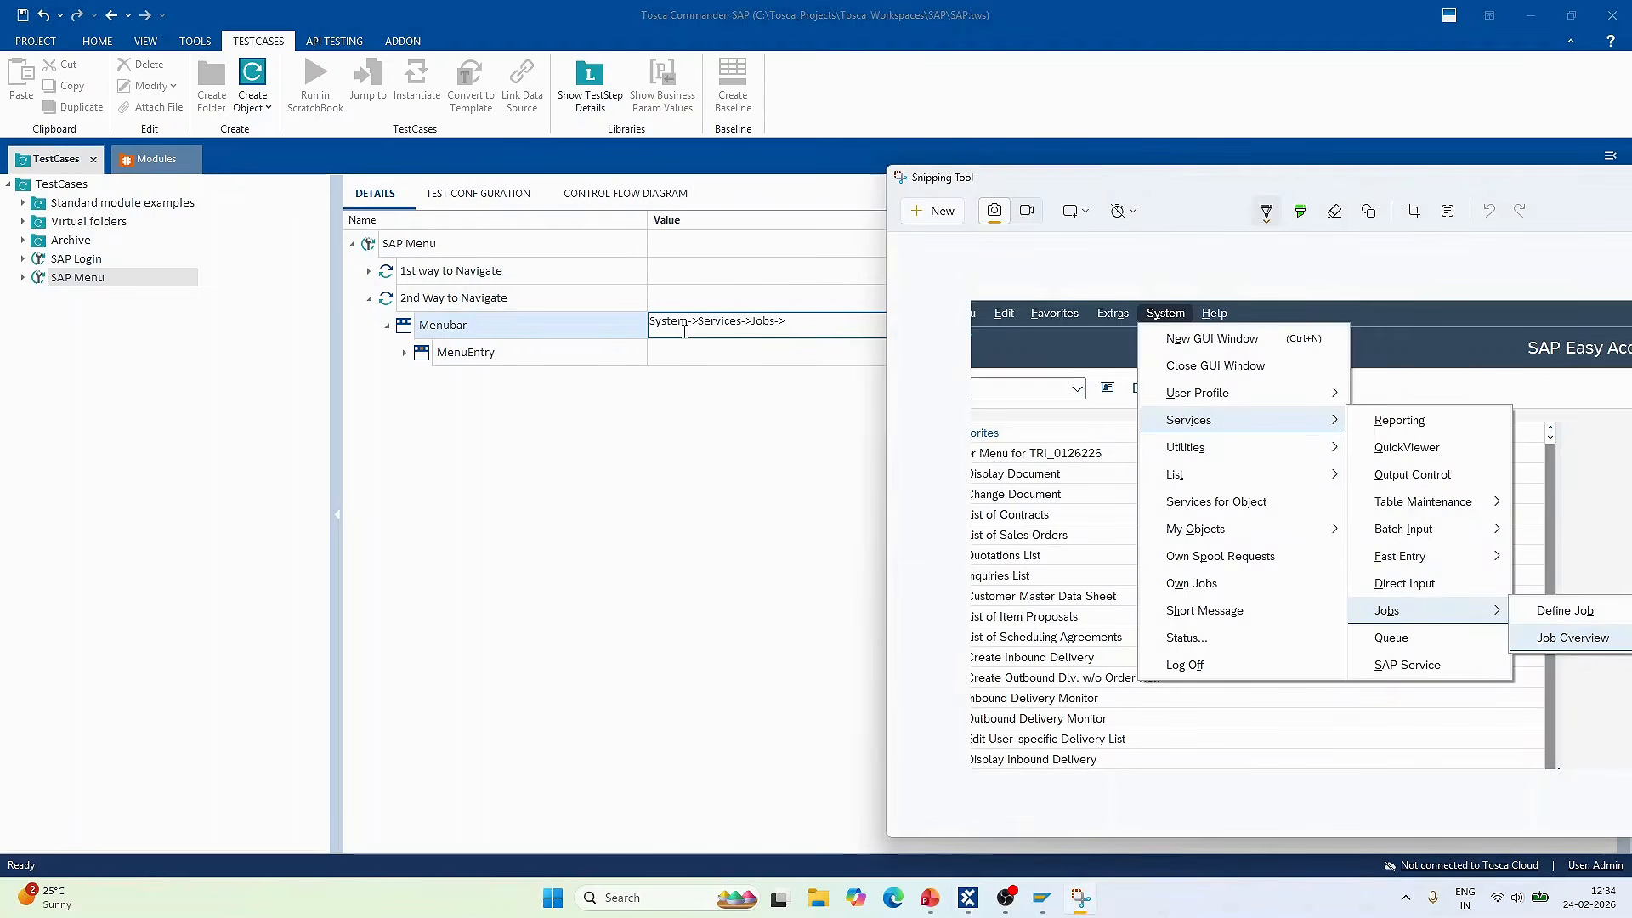
key(alt+Tab)
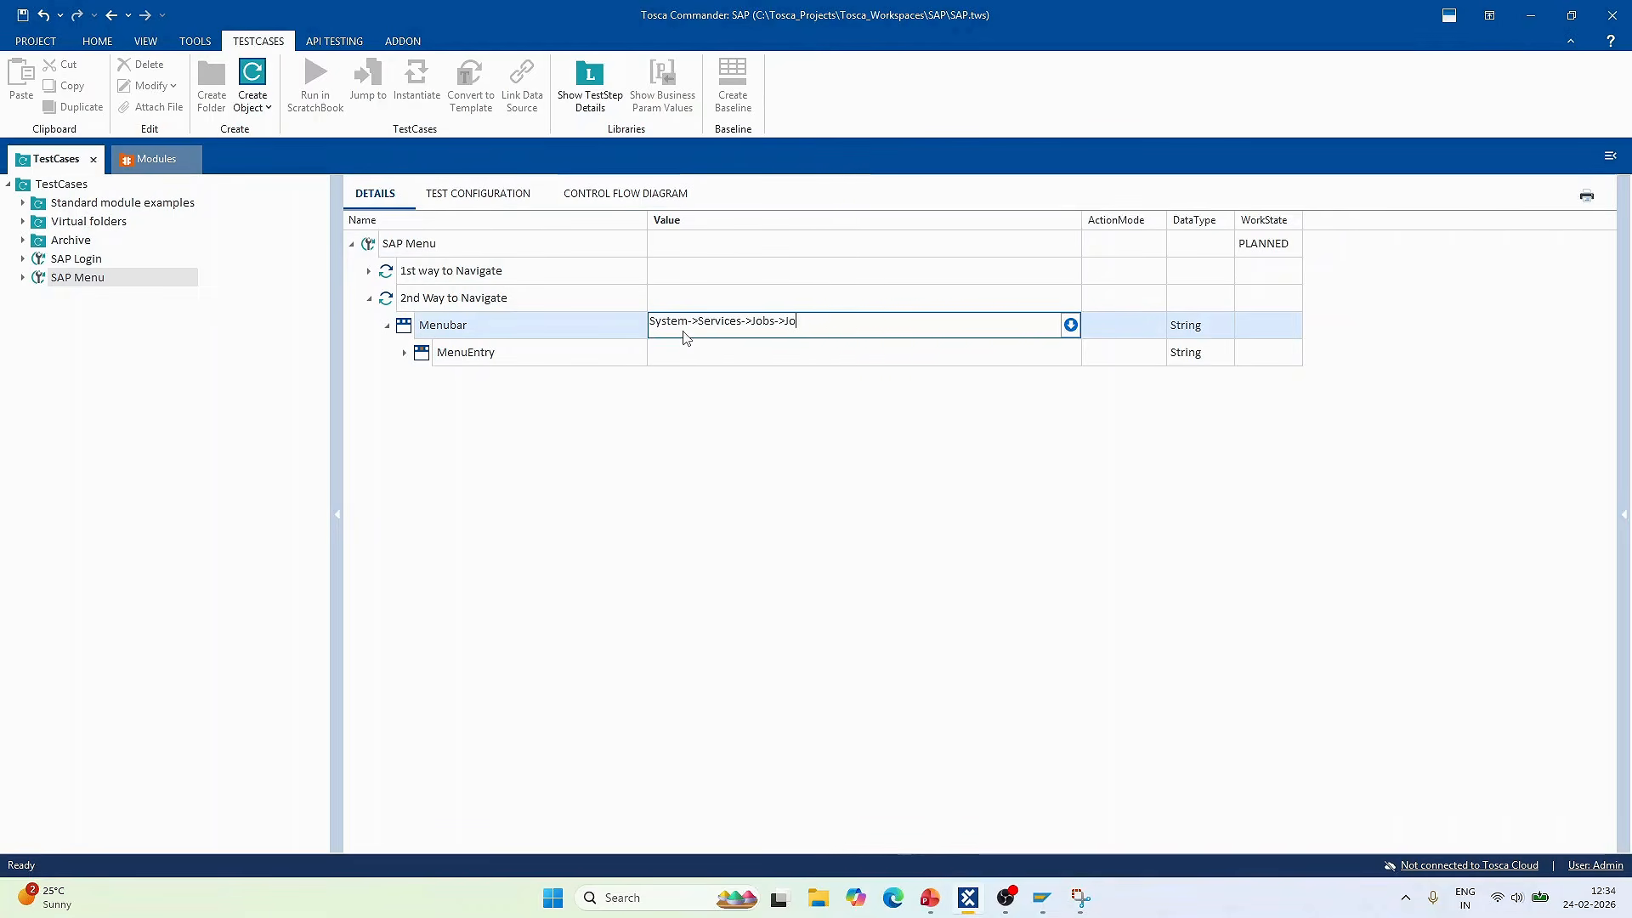
text(Job Overview)
key(alt+Tab)
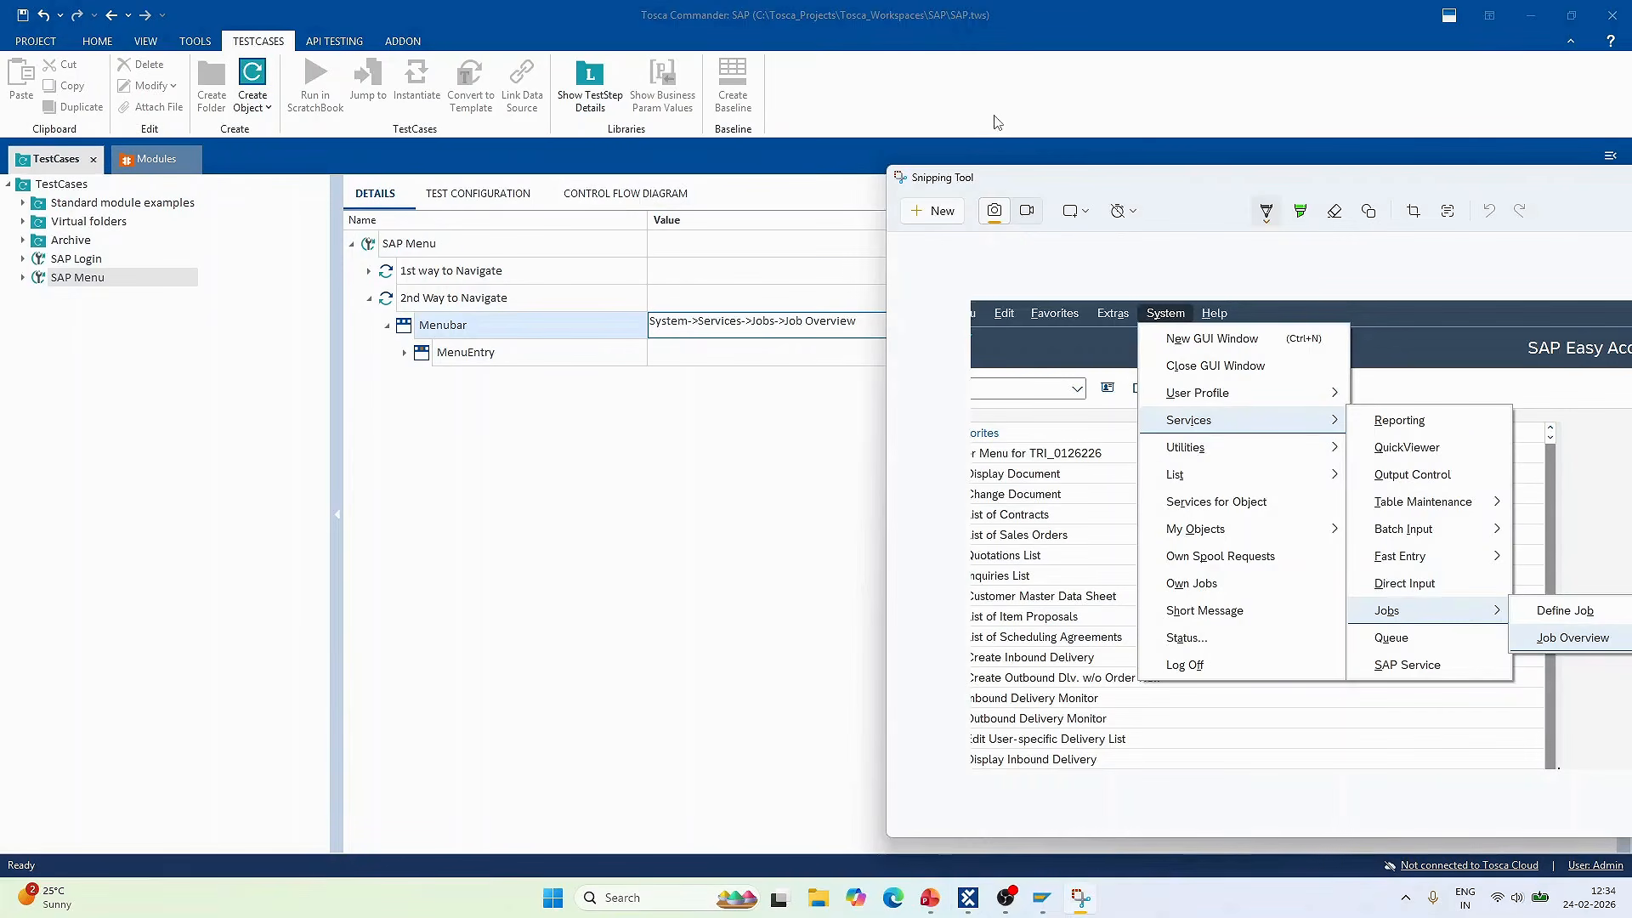
drag(1121, 181, 734, 151)
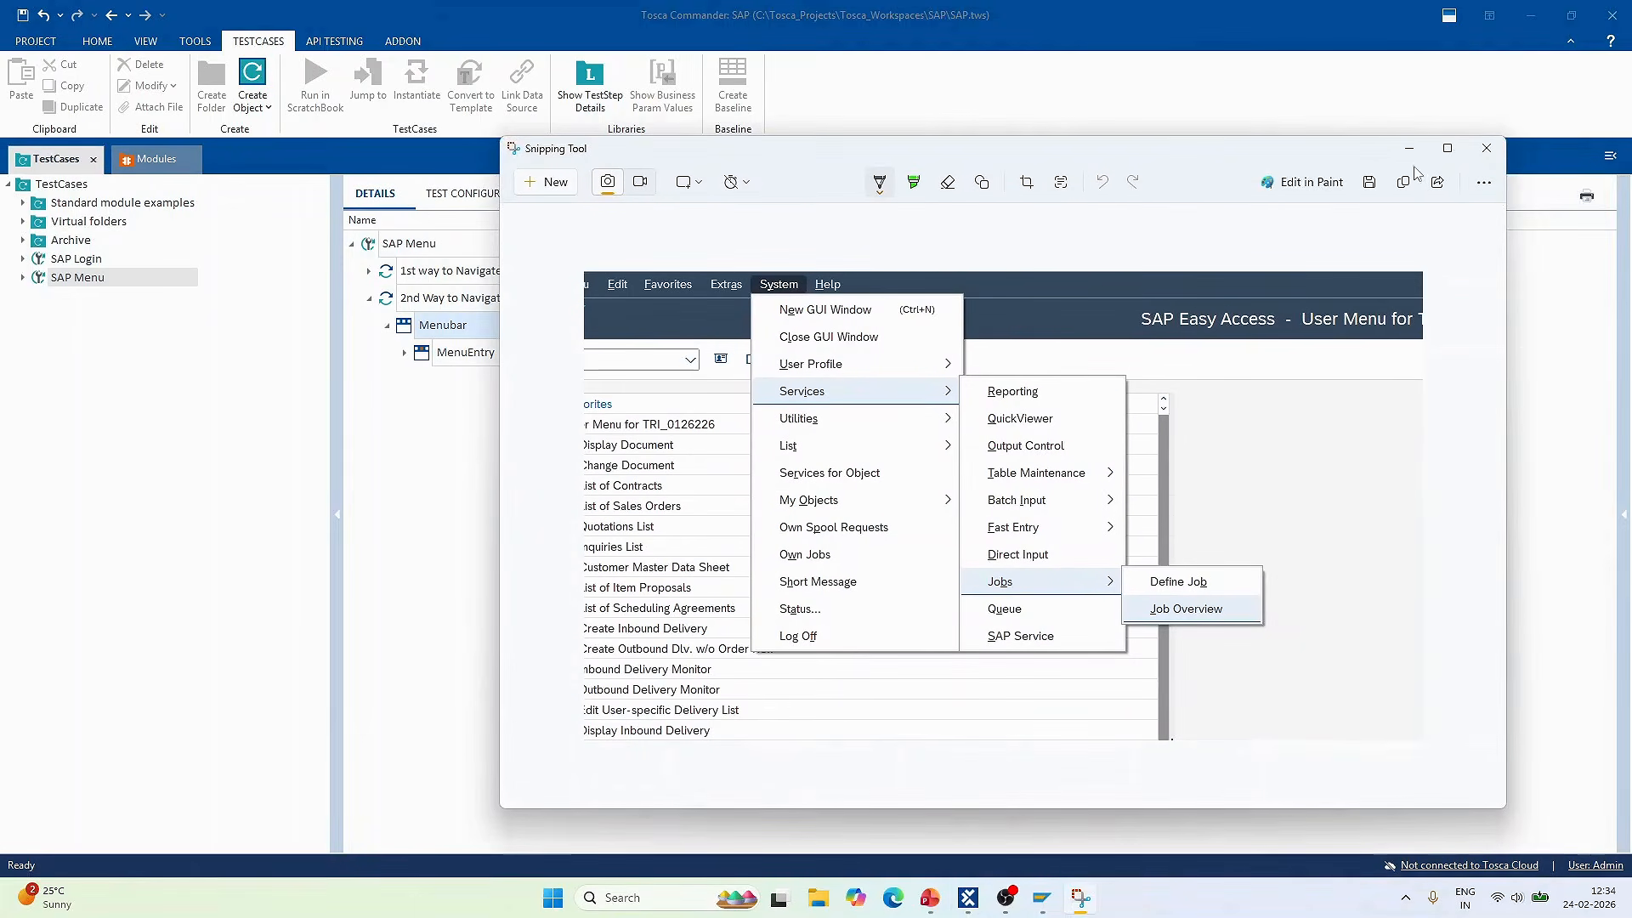
click(1499, 151)
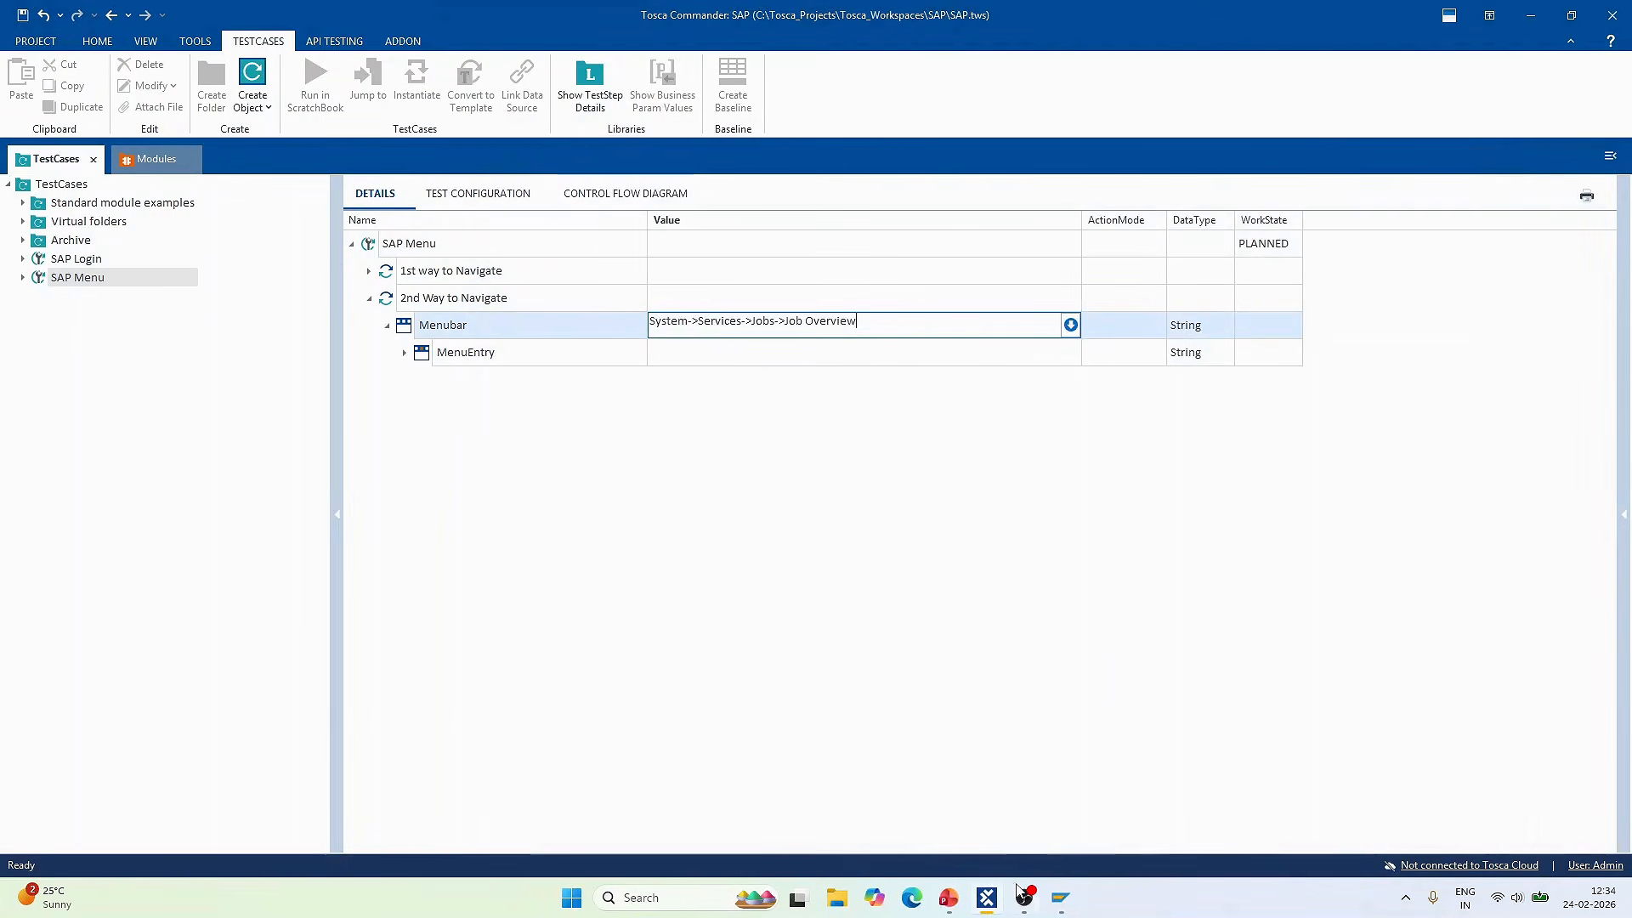
- Check that SAP Easy Access is on its start screen, return to Tosca Commander, and run 2nd Way to Navigate in ScratchBook
mouse_move(1062, 898)
click(1113, 854)
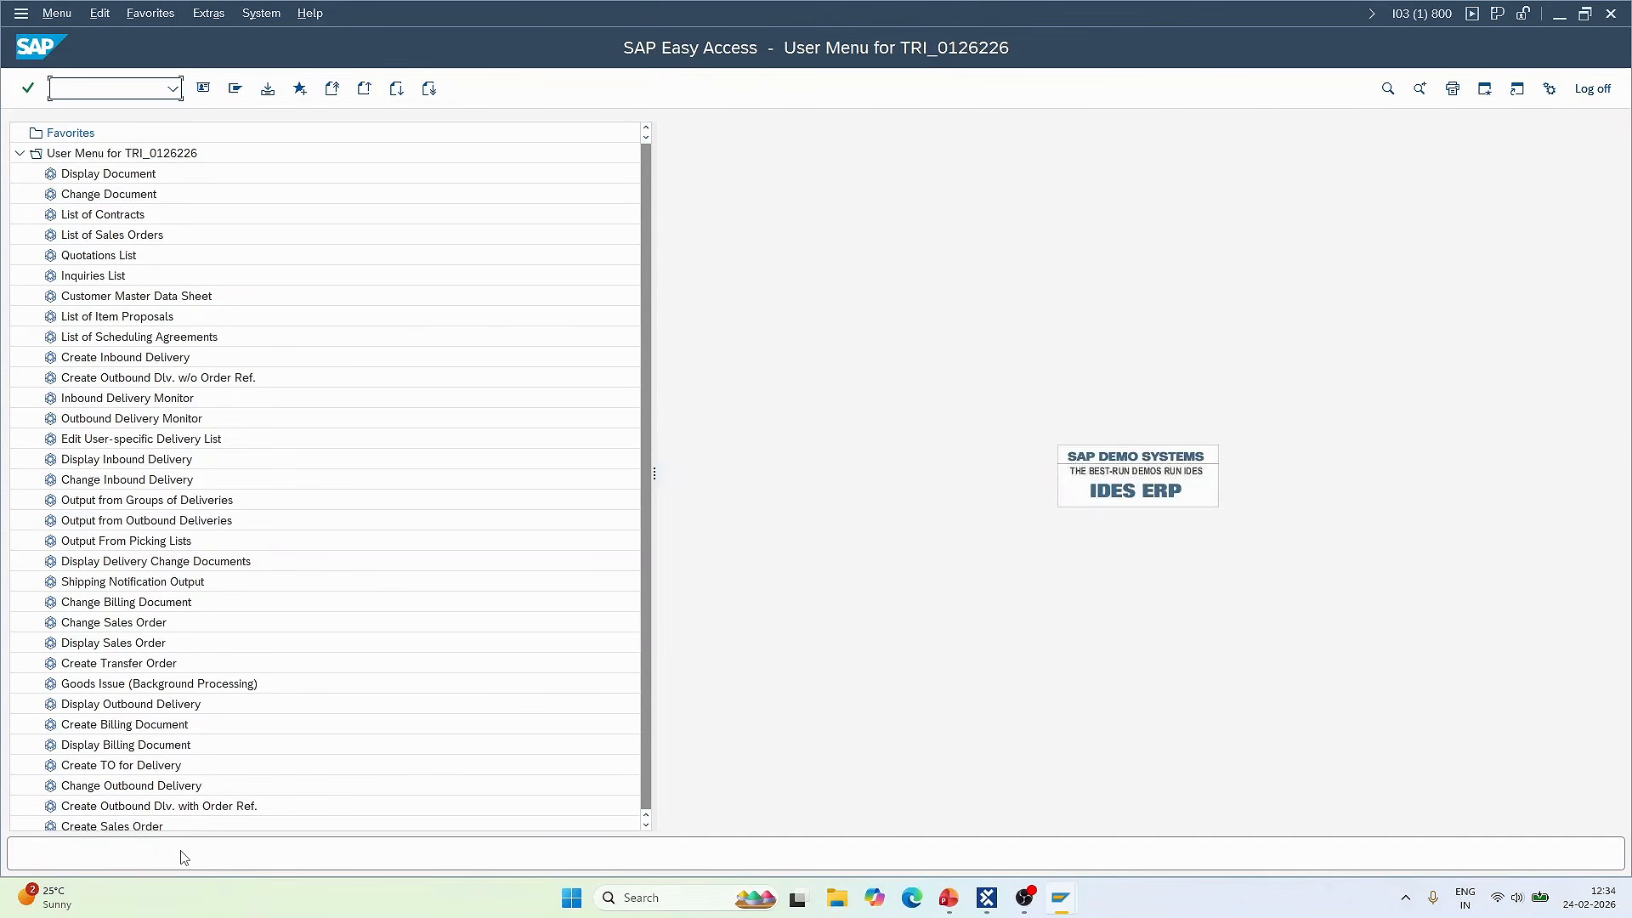
key(alt+Tab)
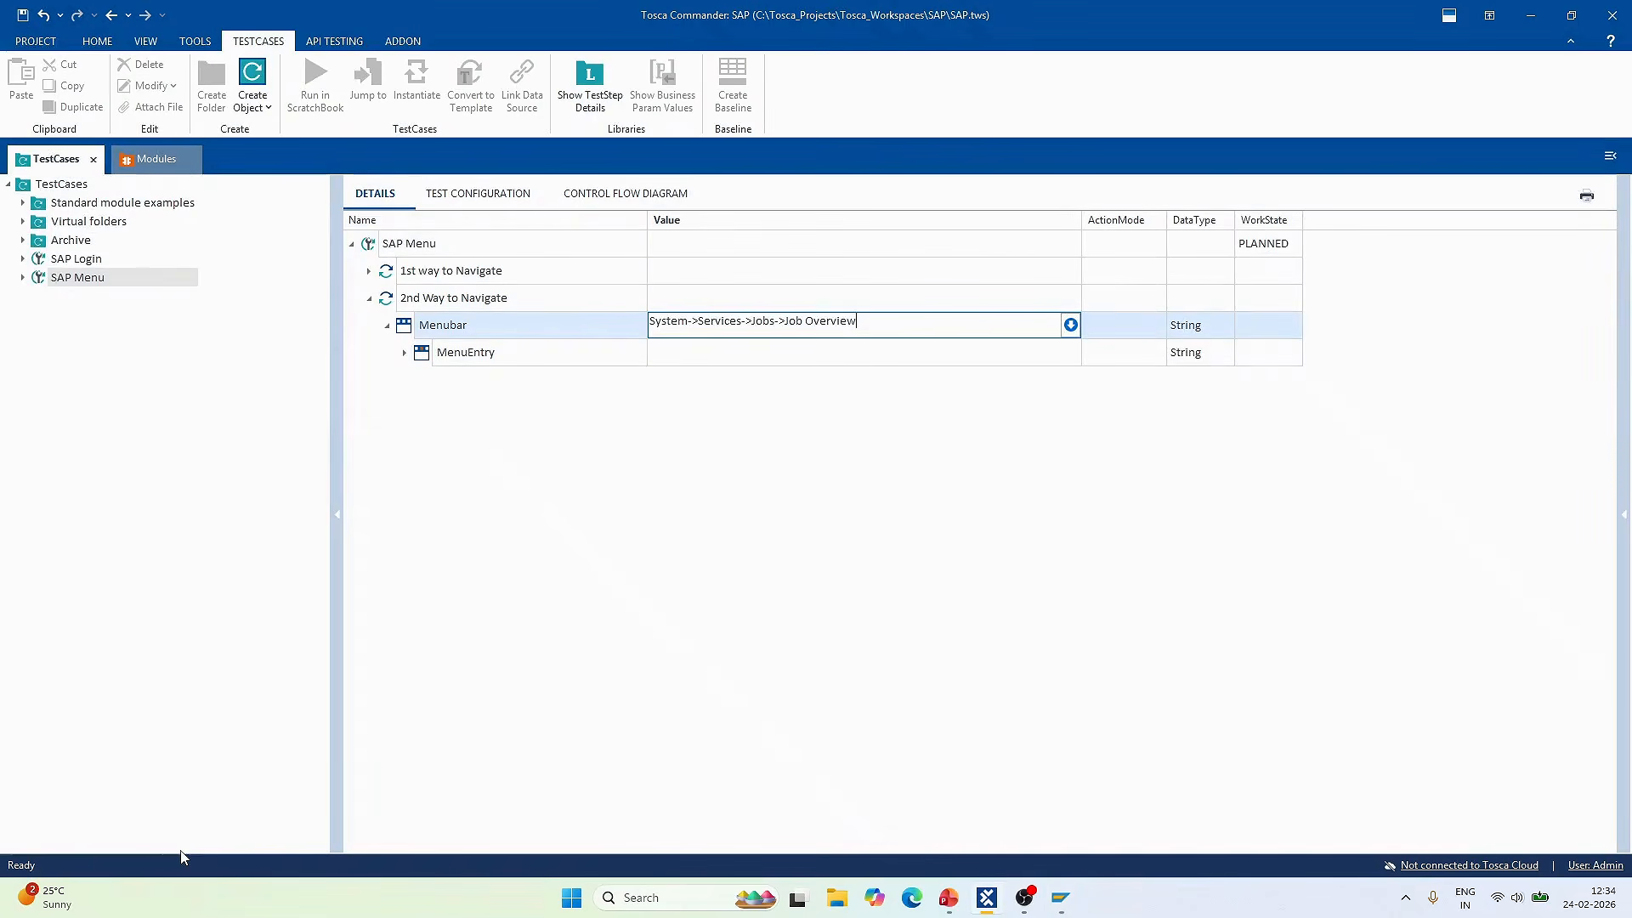
click(583, 541)
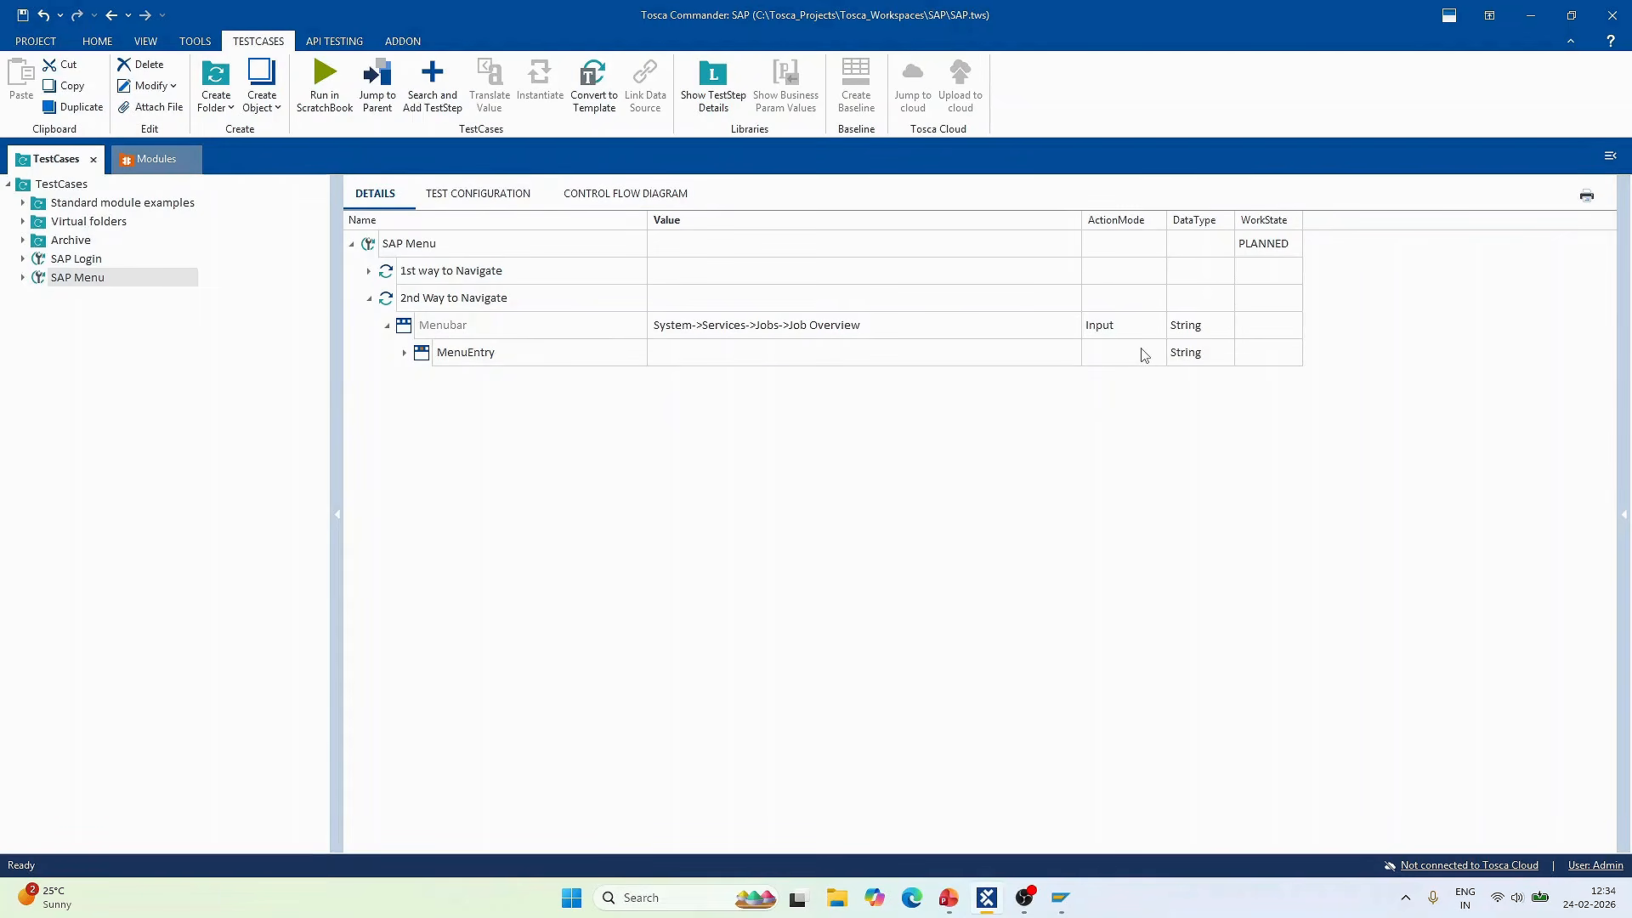
click(428, 304)
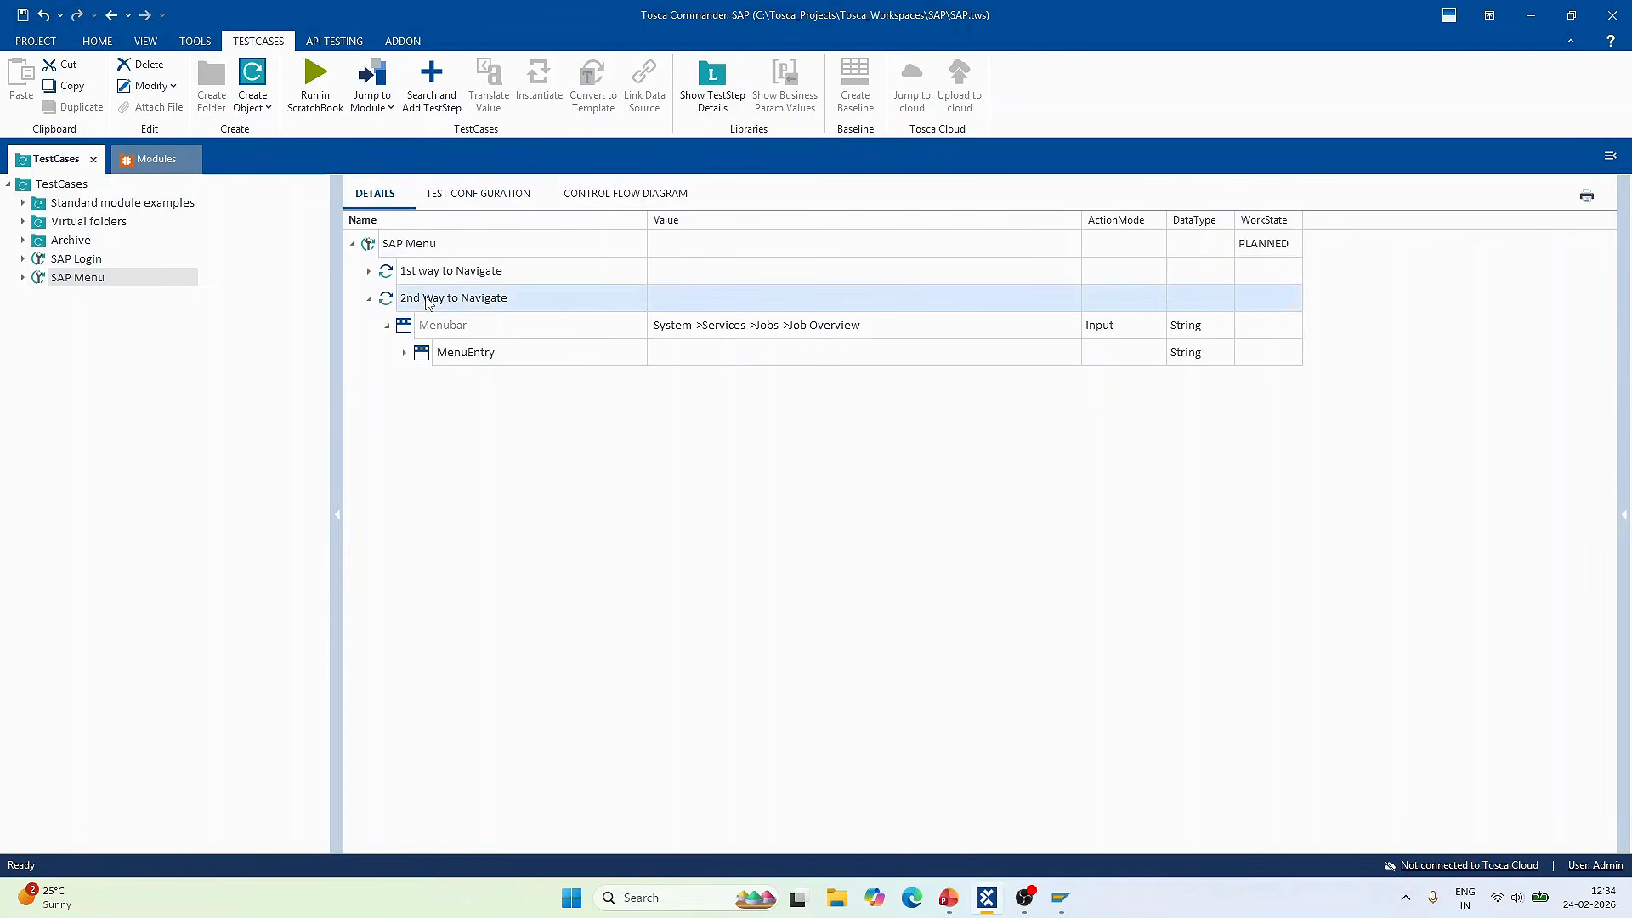
right_click(427, 304)
click(507, 442)
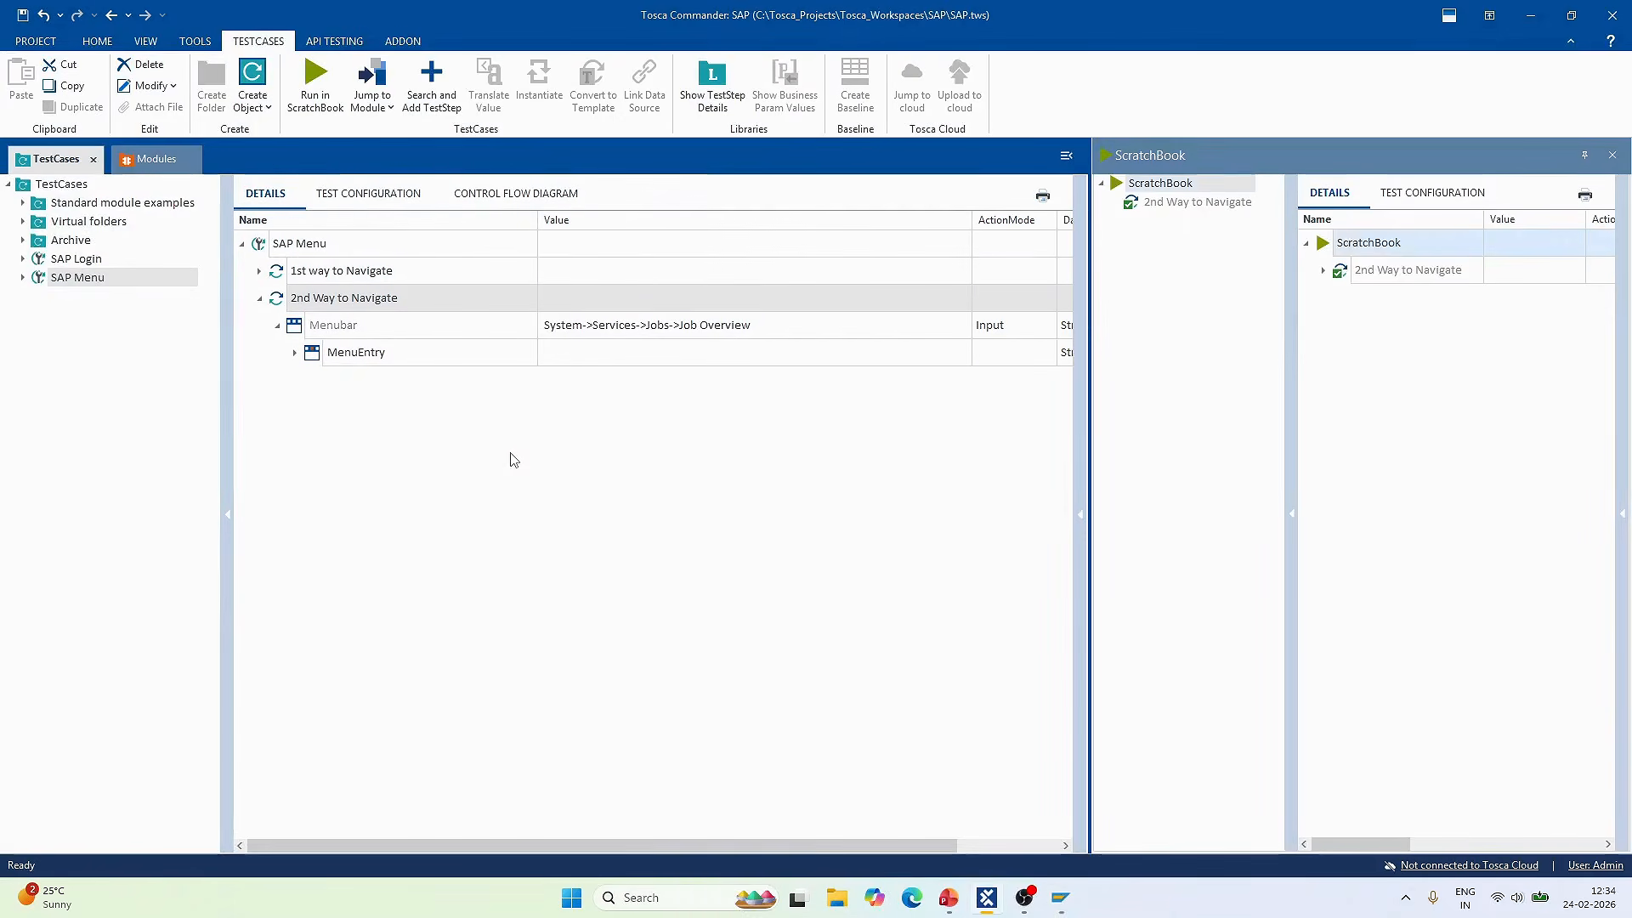
- Switch to SAP Easy Access, check the status message after the run, and look through the menus from Menu to Help
key(alt+Tab)
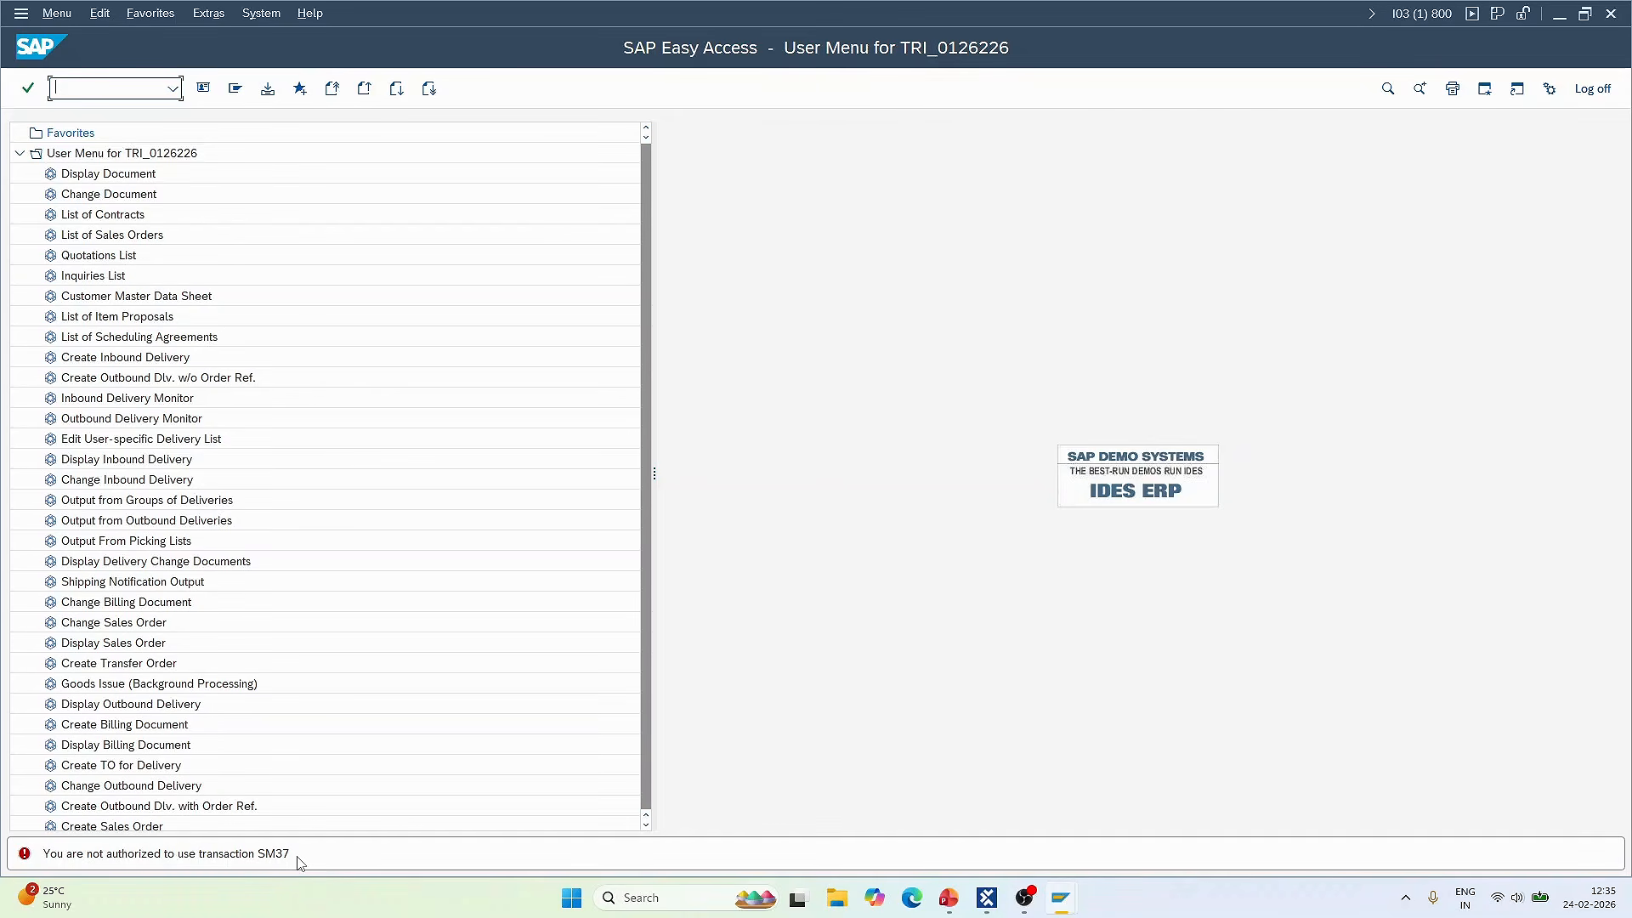
click(57, 13)
mouse_move(179, 17)
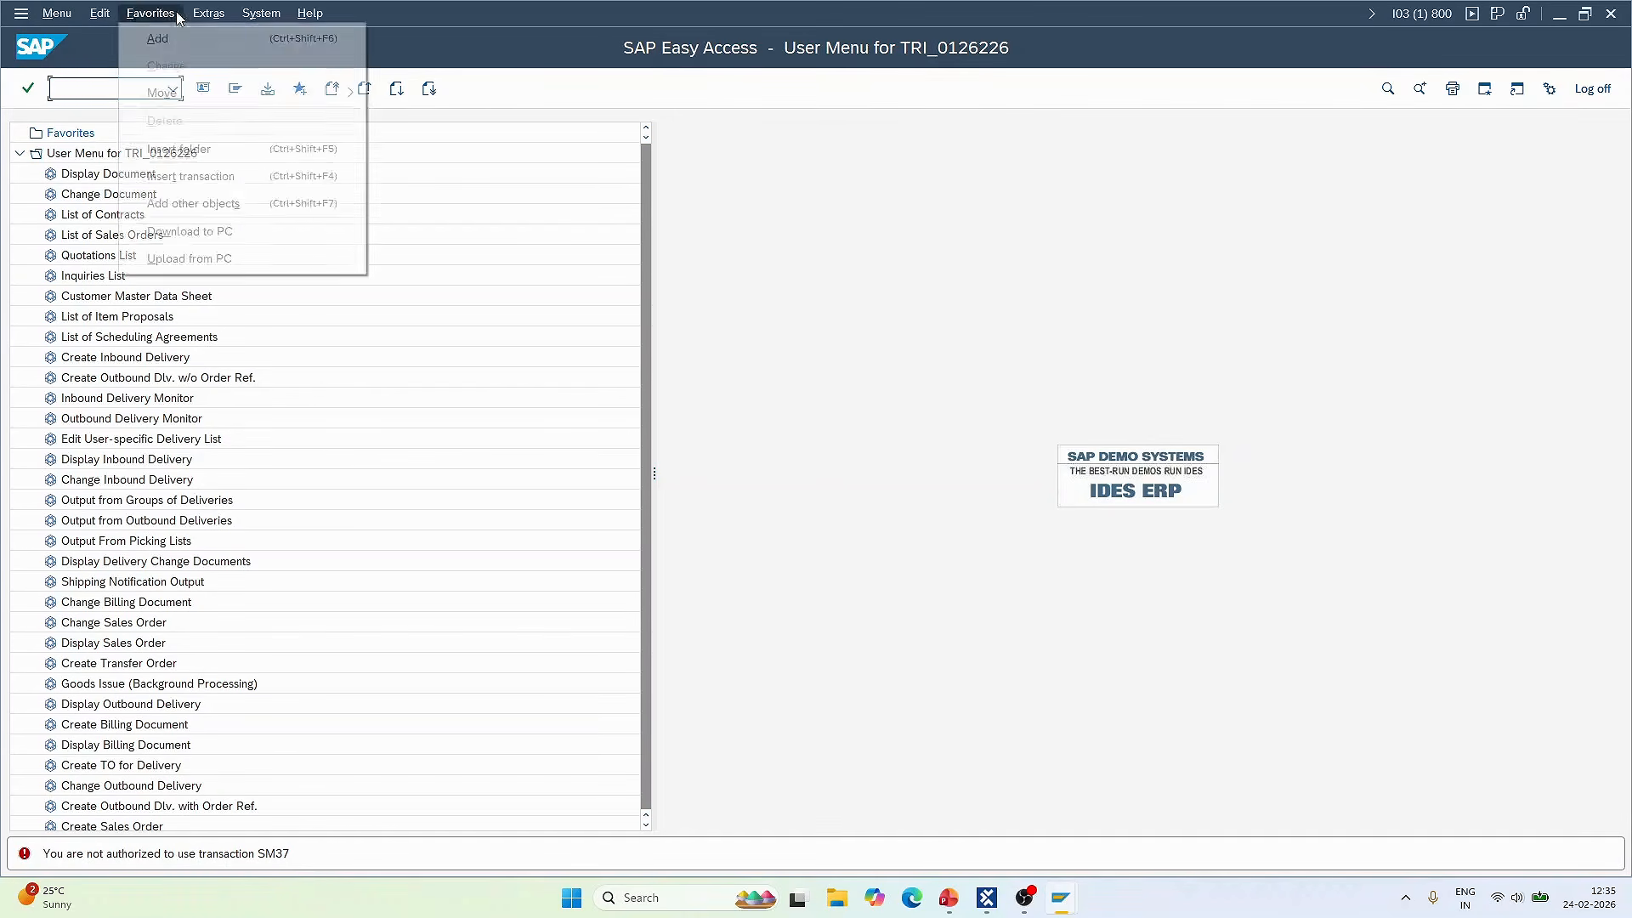
mouse_move(310, 13)
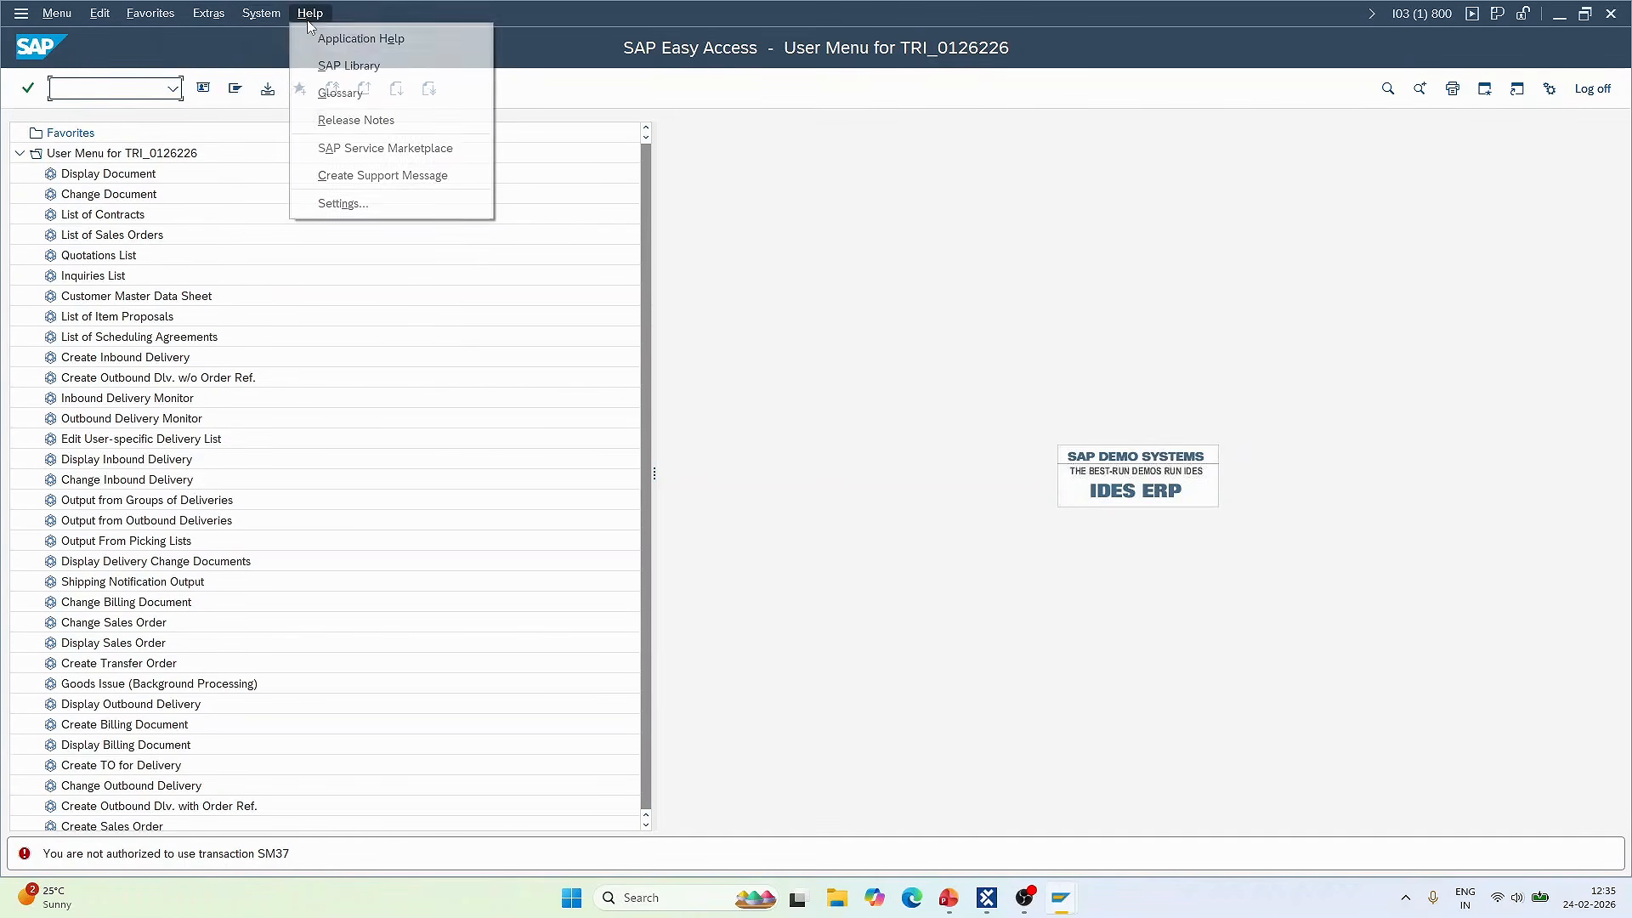
click(227, 205)
- Return to Tosca Commander and expand 1st way to Navigate to view its menu hierarchy alongside the 2nd Way to Navigate
key(alt+Tab)
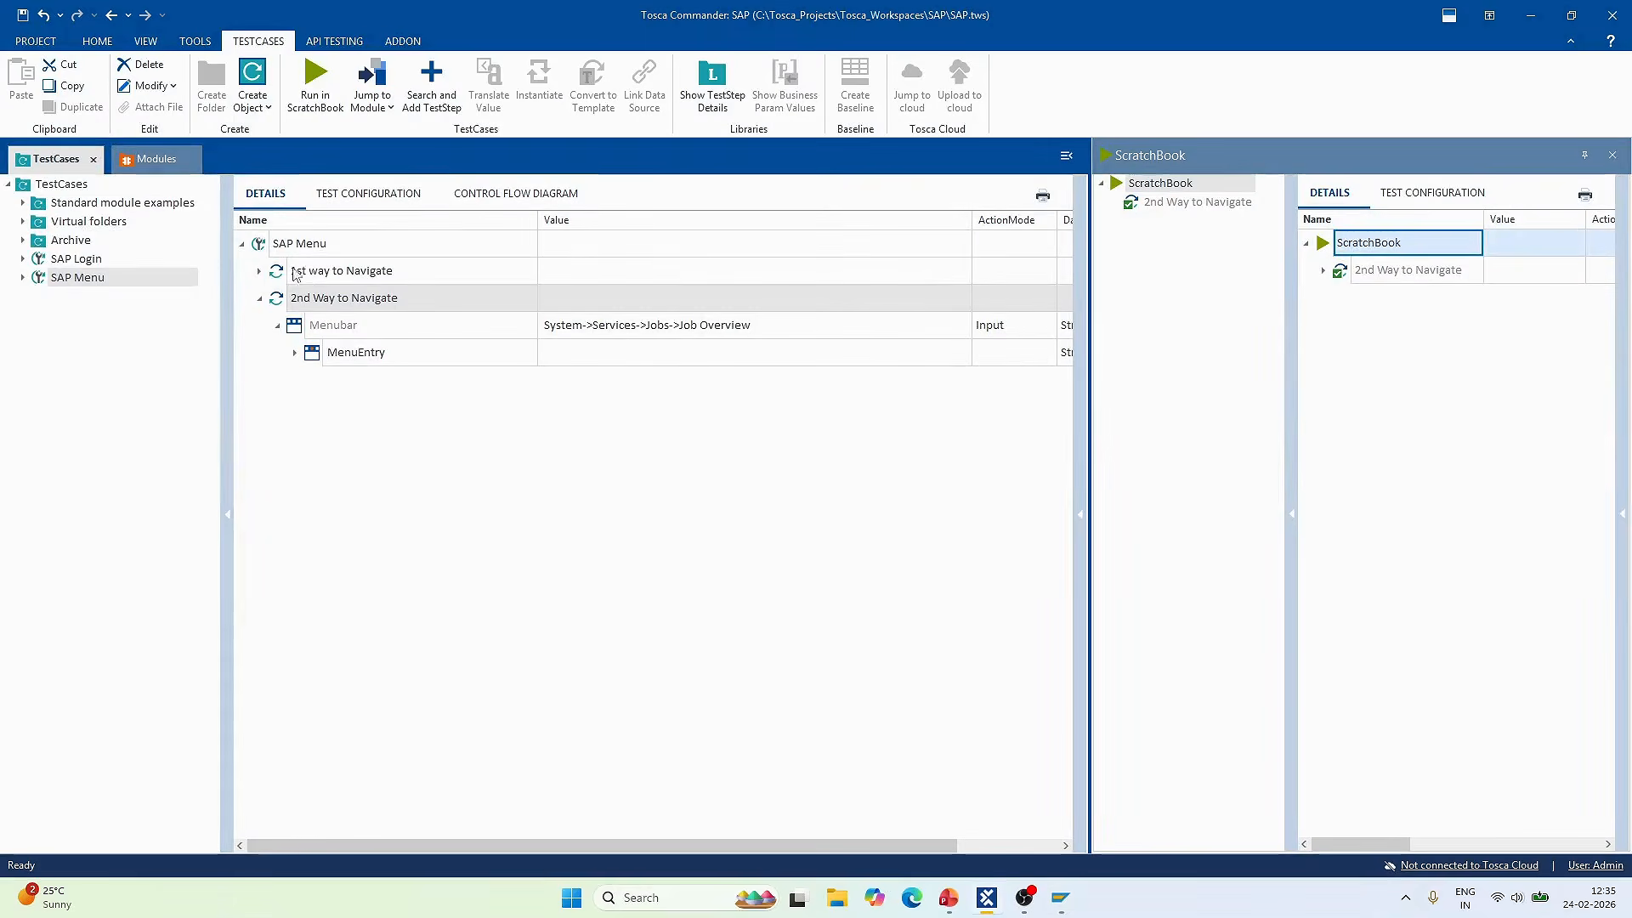
click(260, 271)
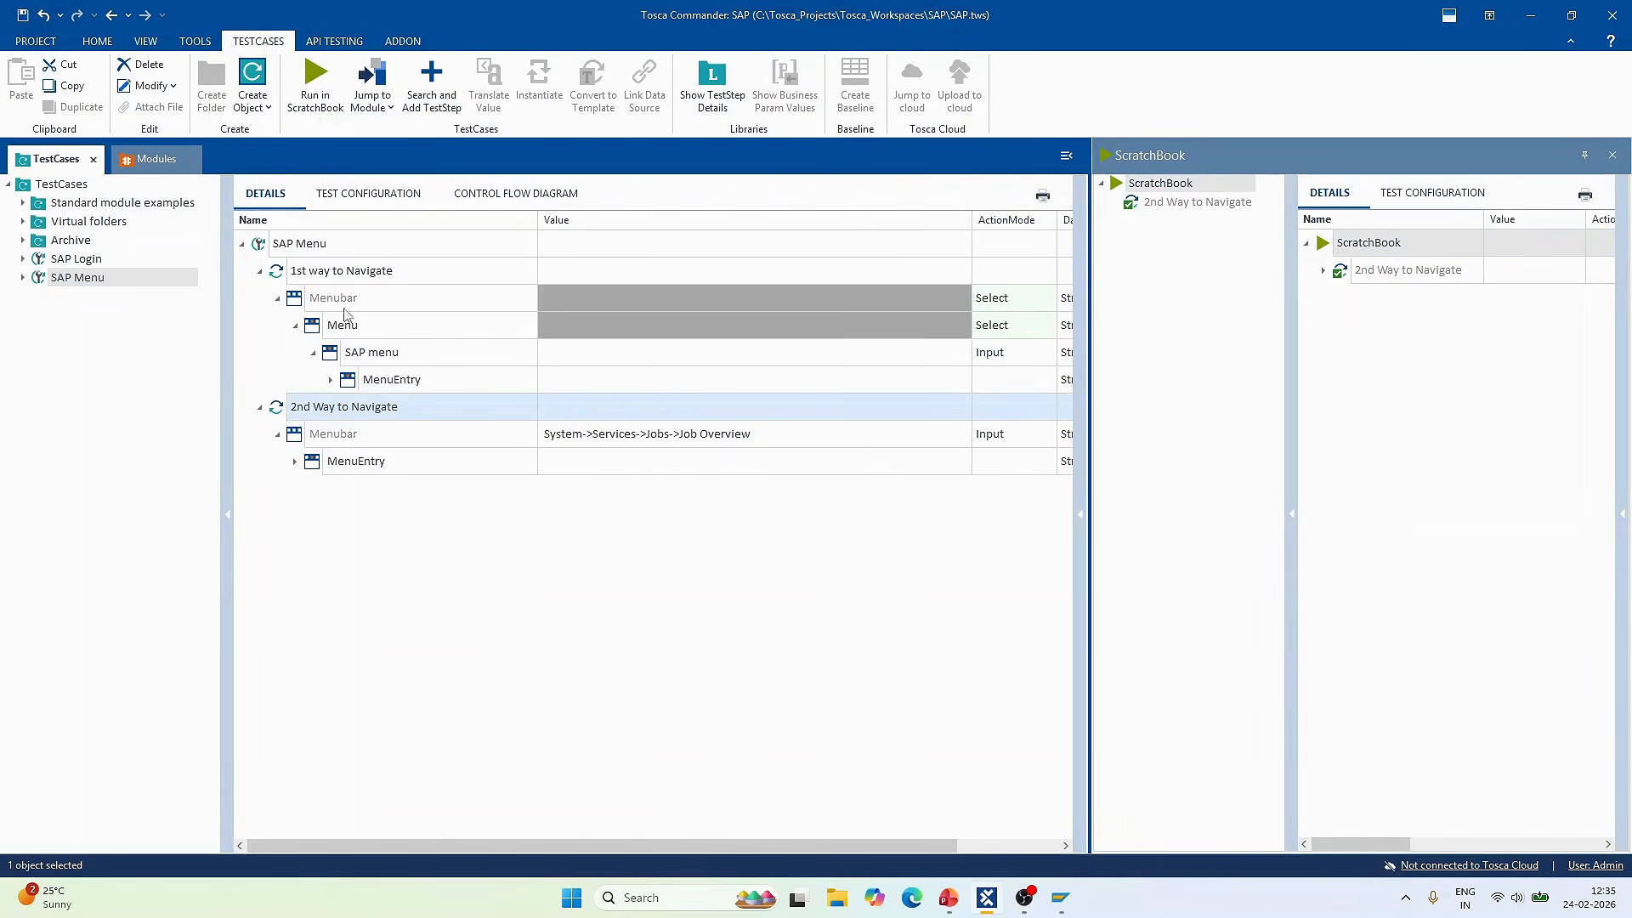